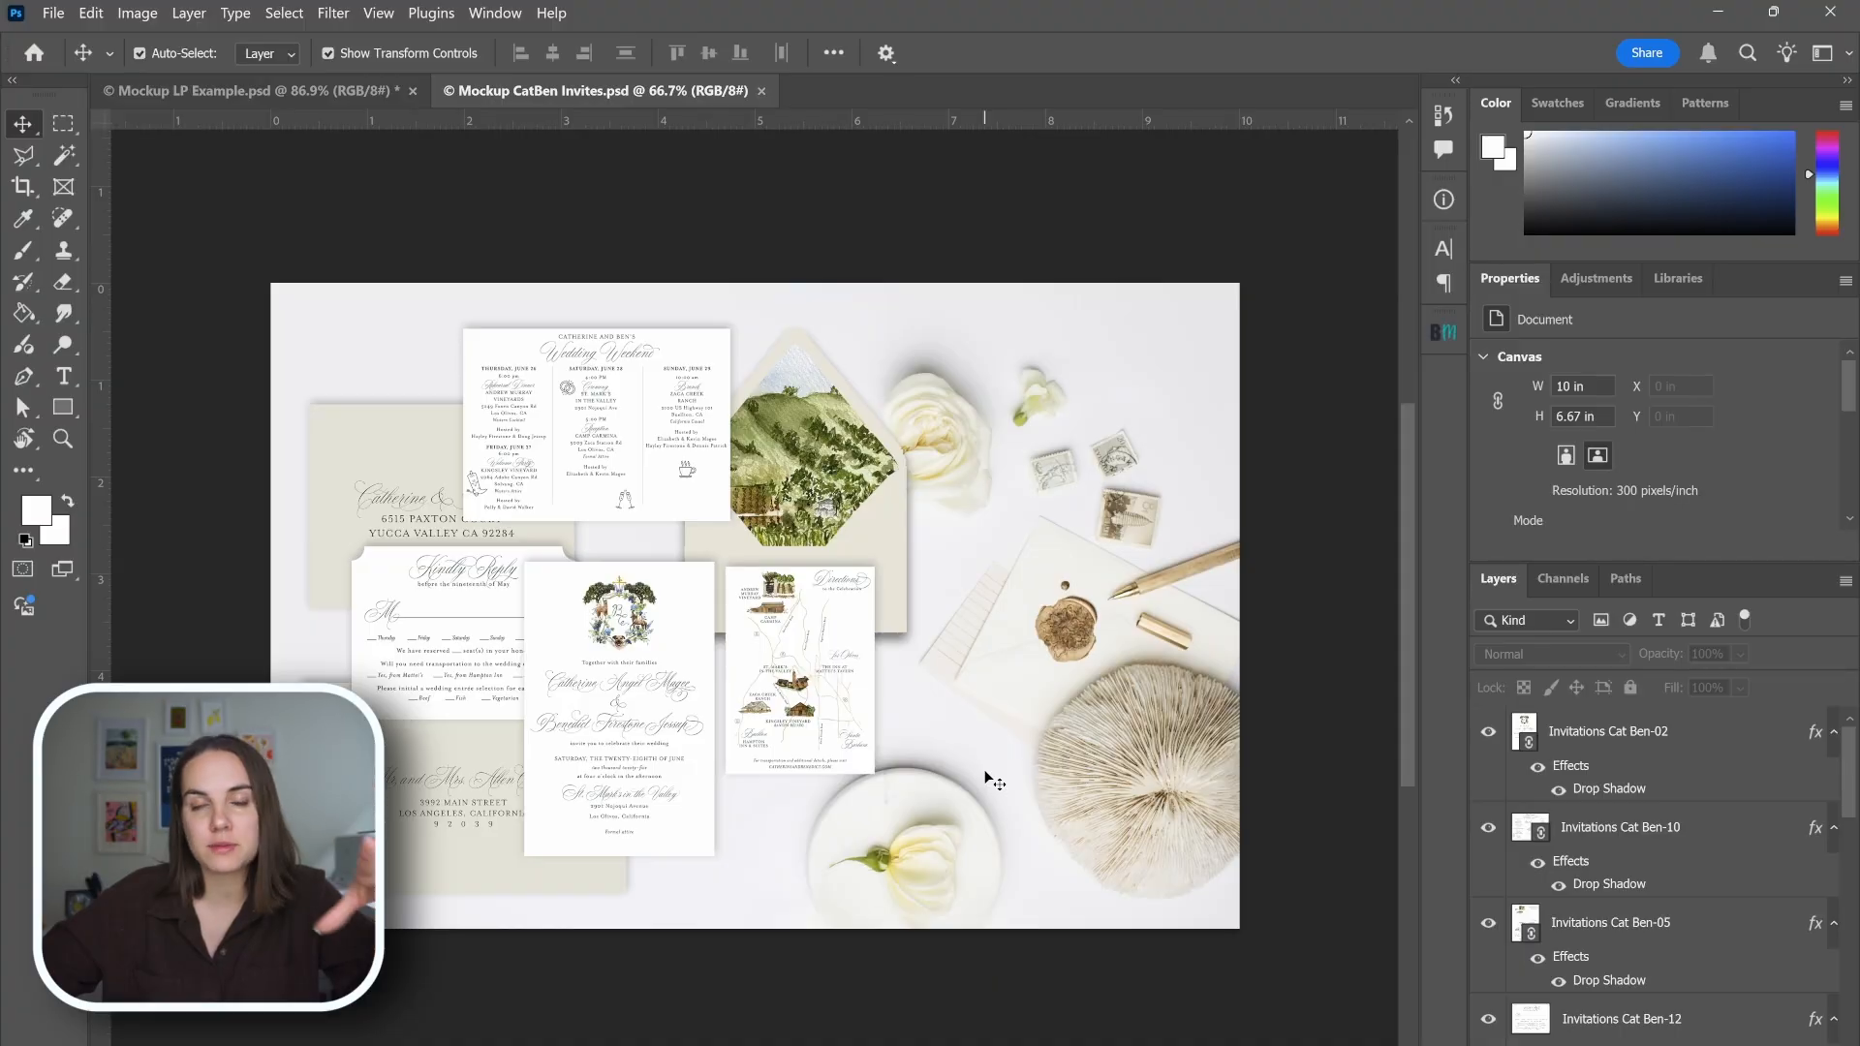
# Switch to the Mockup LP Example.psd document containing the blank white card.
pyautogui.click(361, 577)
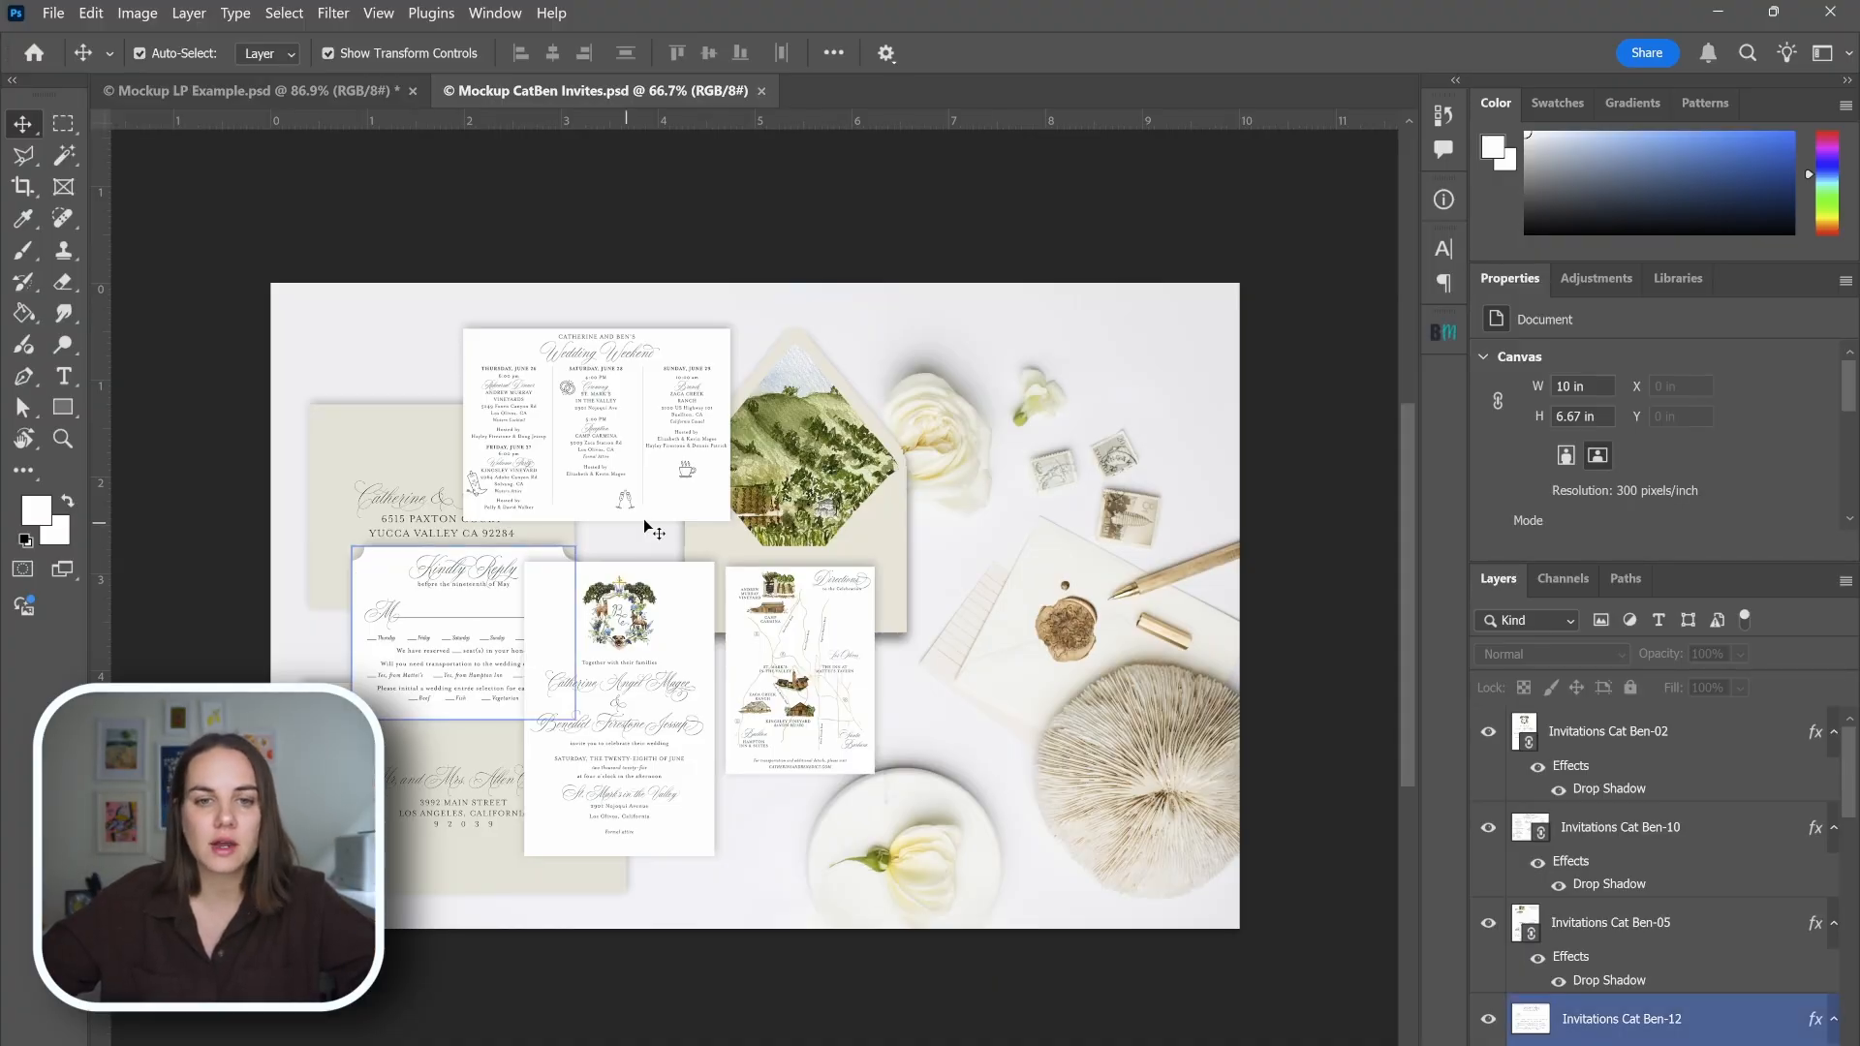
pyautogui.click(293, 91)
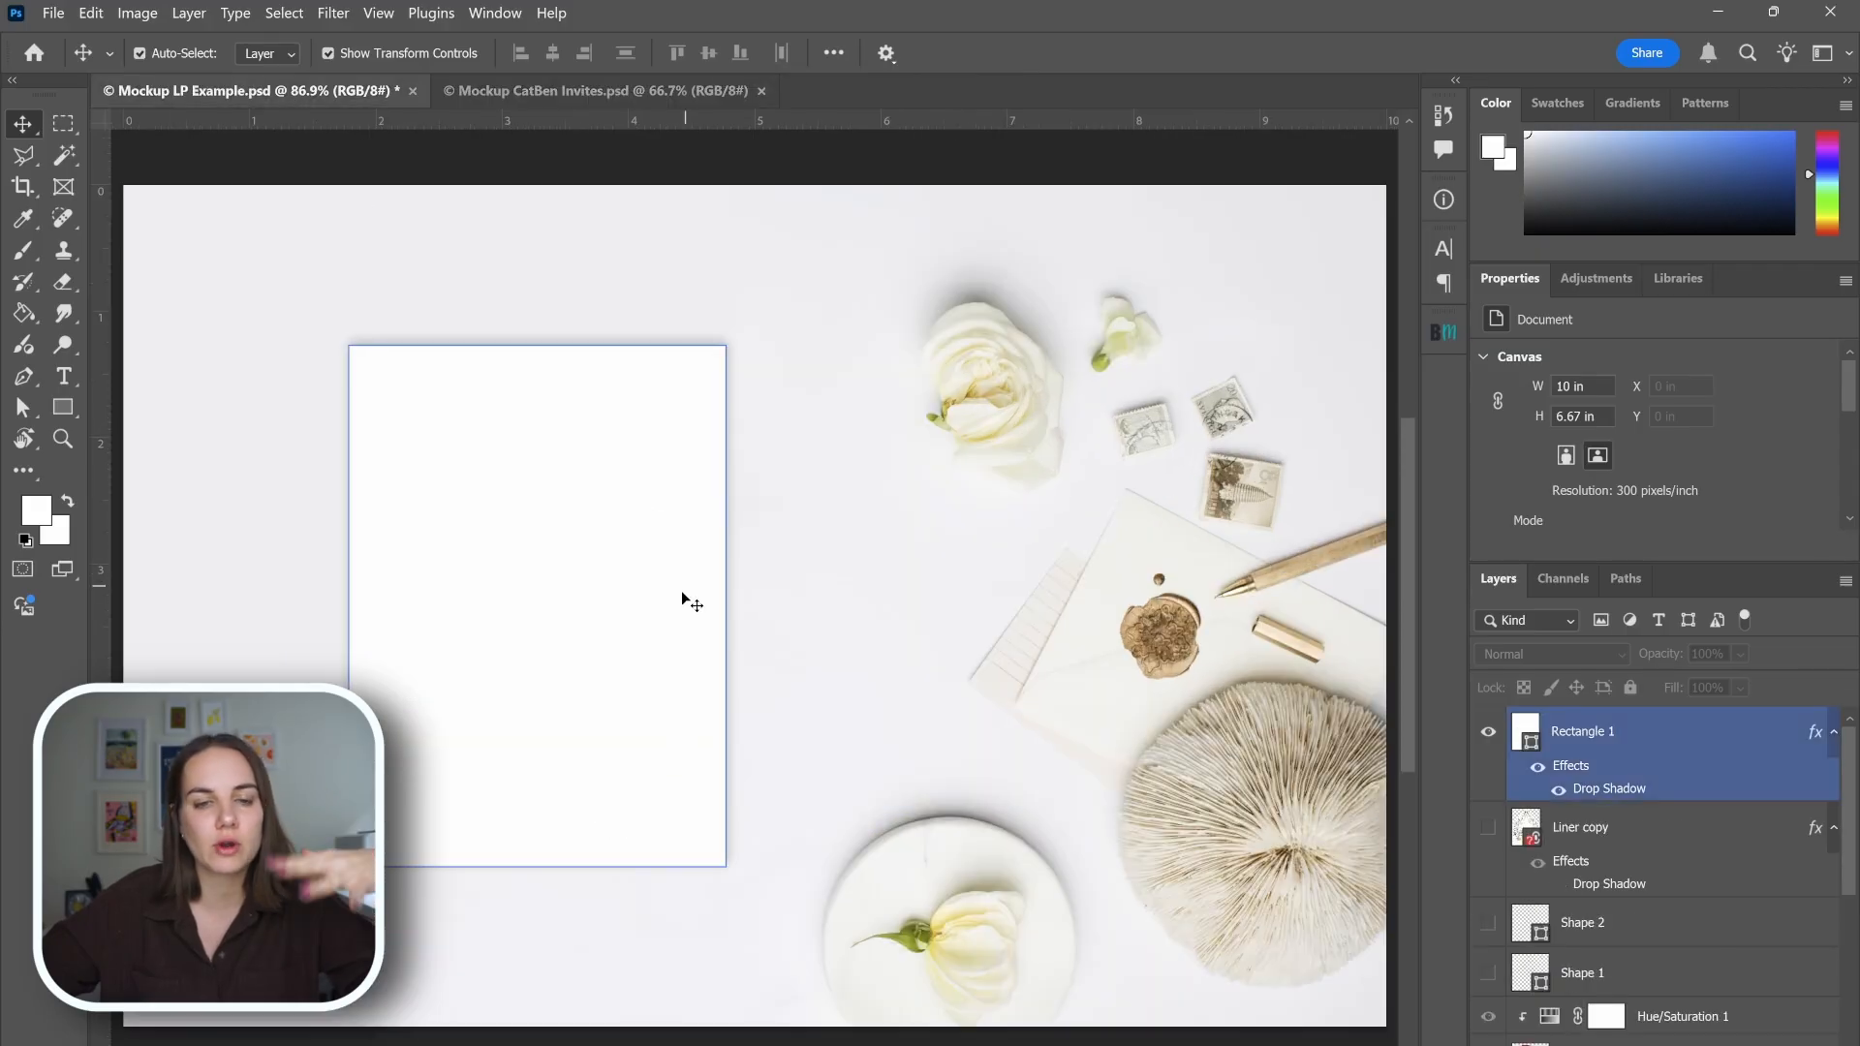
pyautogui.click(661, 602)
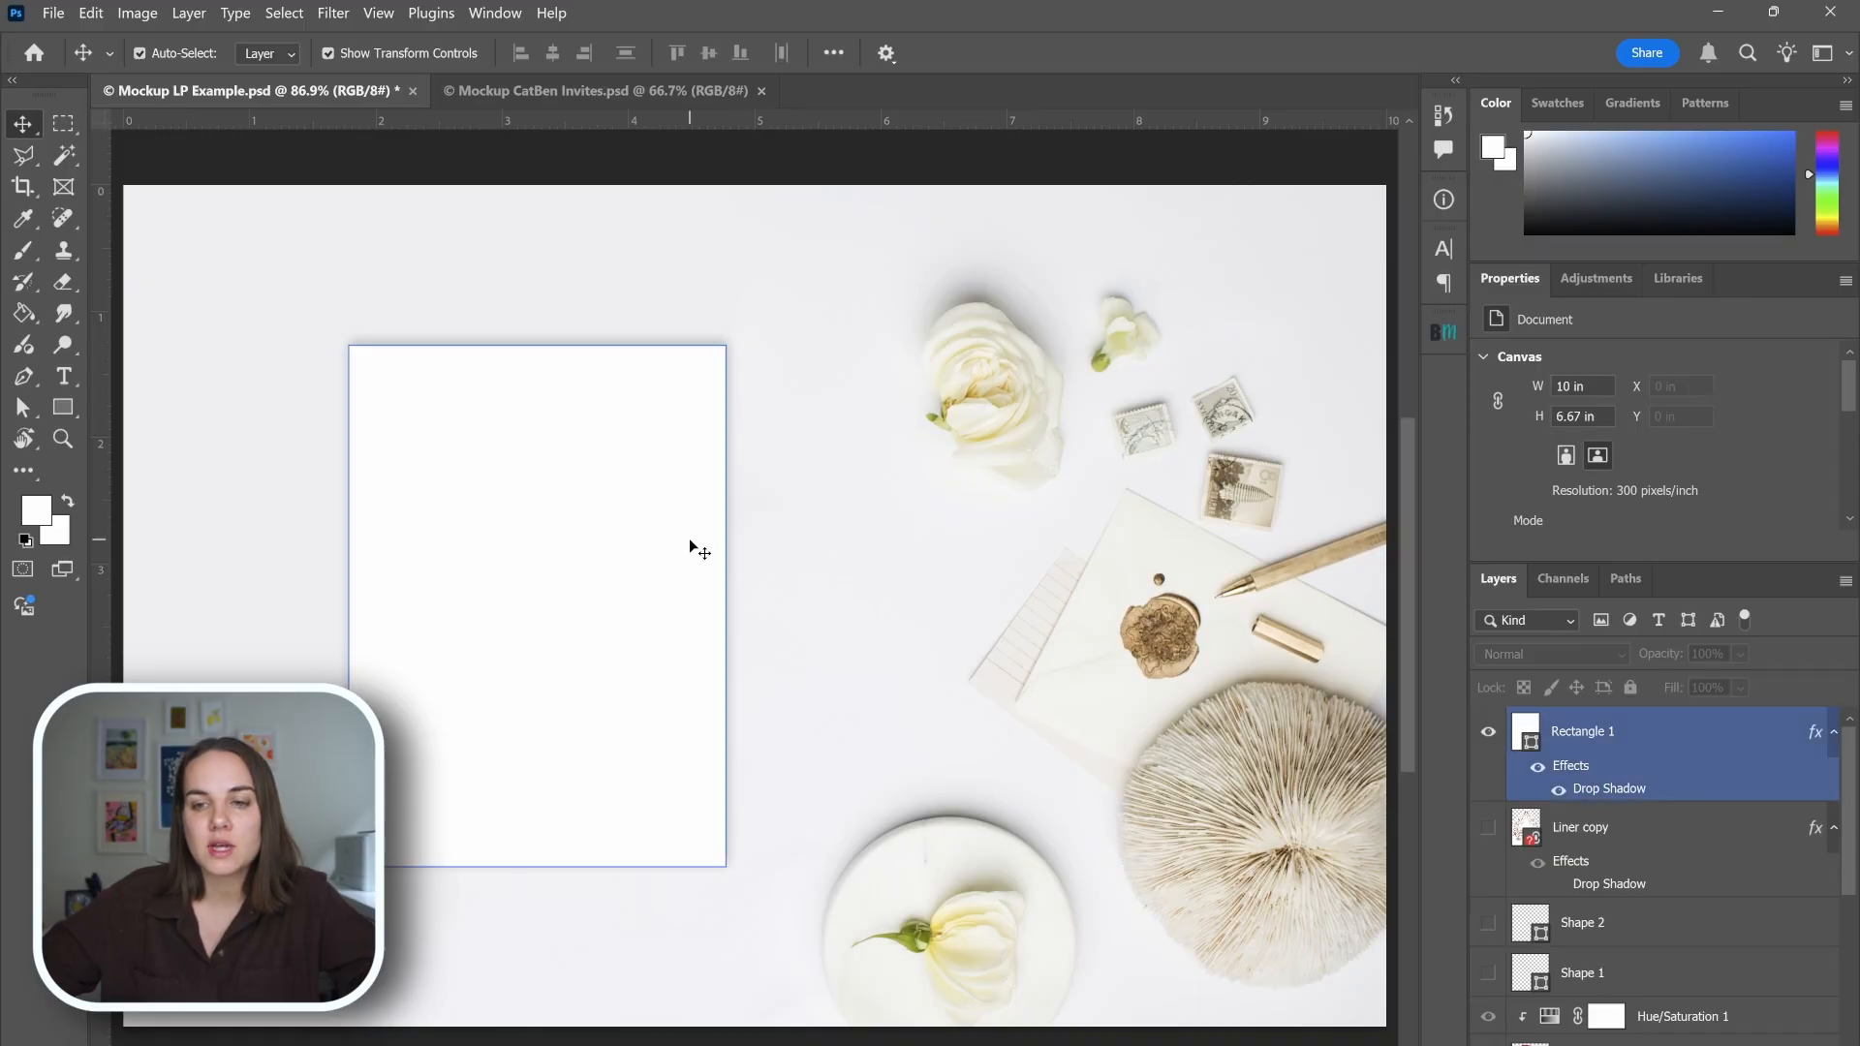
pyautogui.click(1039, 663)
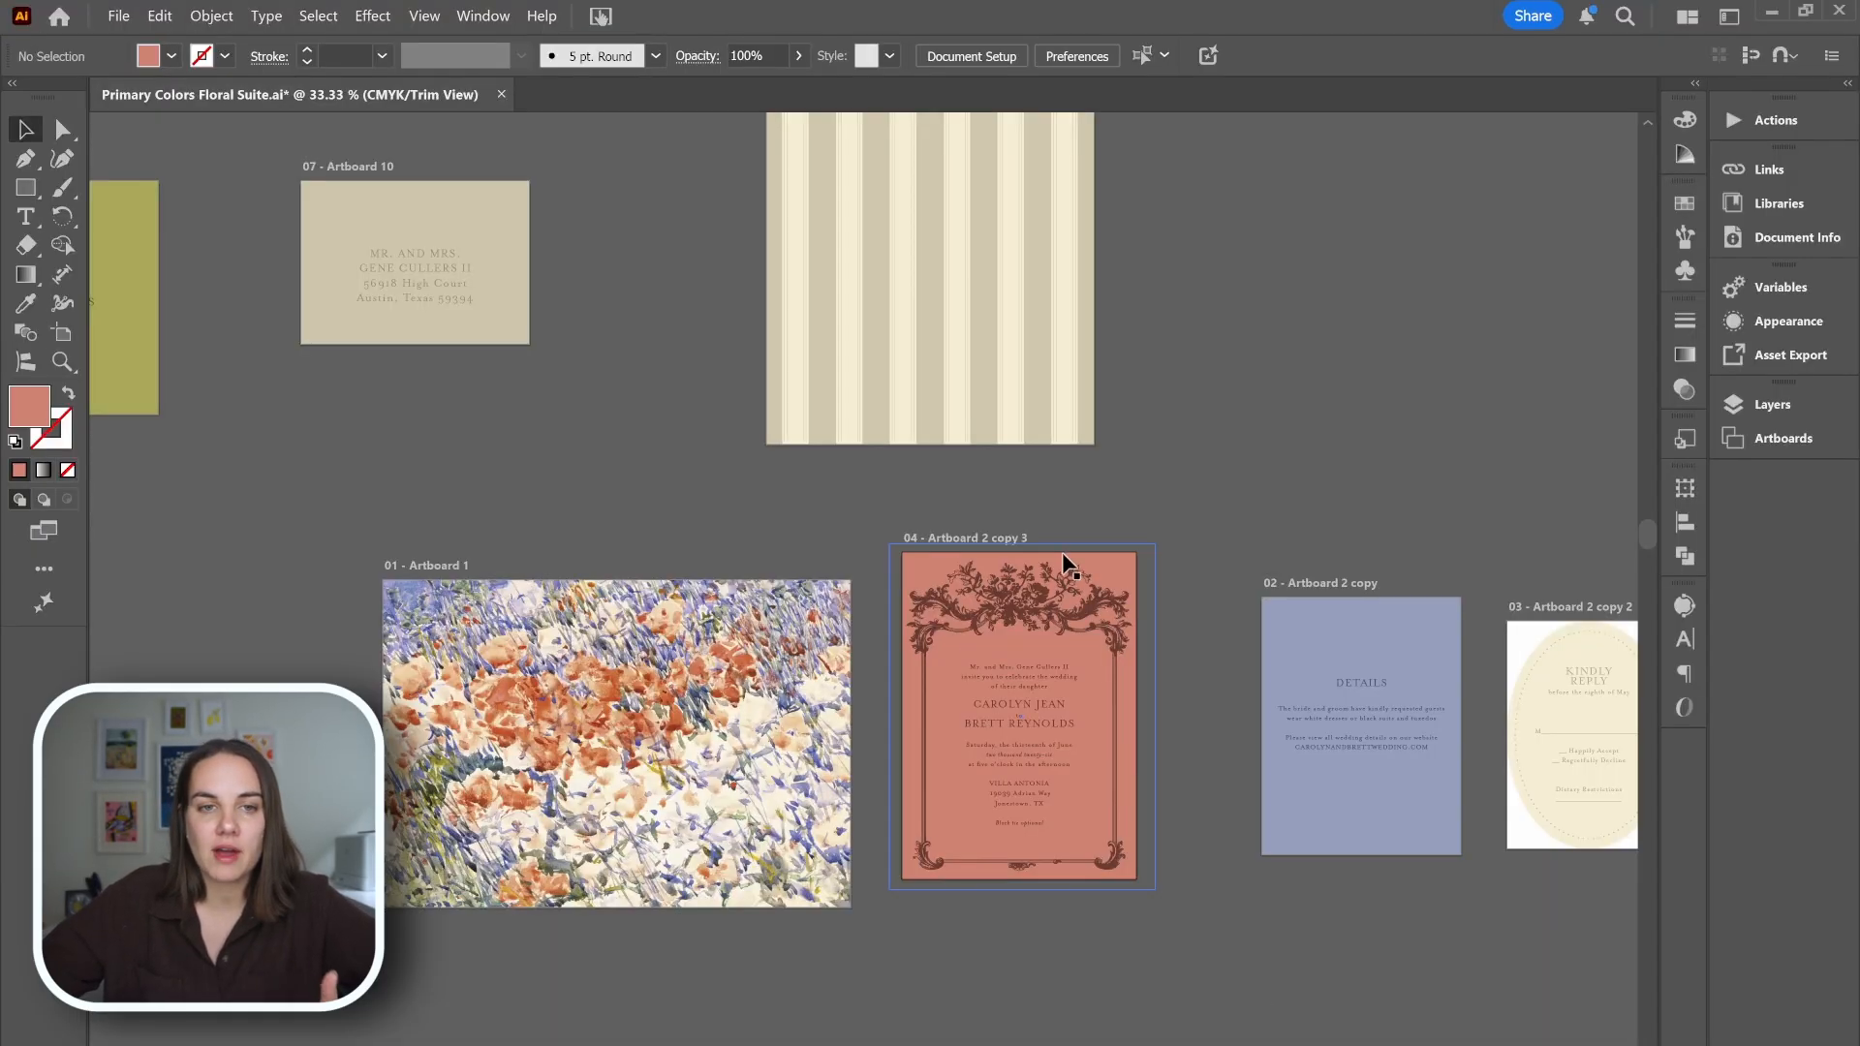
# Switch to Illustrator and zoom in on the red invitation artboard in the Primary Colors Floral Suite file.
pyautogui.scroll(1, 1316, 685)
pyautogui.scroll(-1, 1317, 689)
pyautogui.hscroll(-3, 1316, 685)
pyautogui.hscroll(3, 1316, 685)
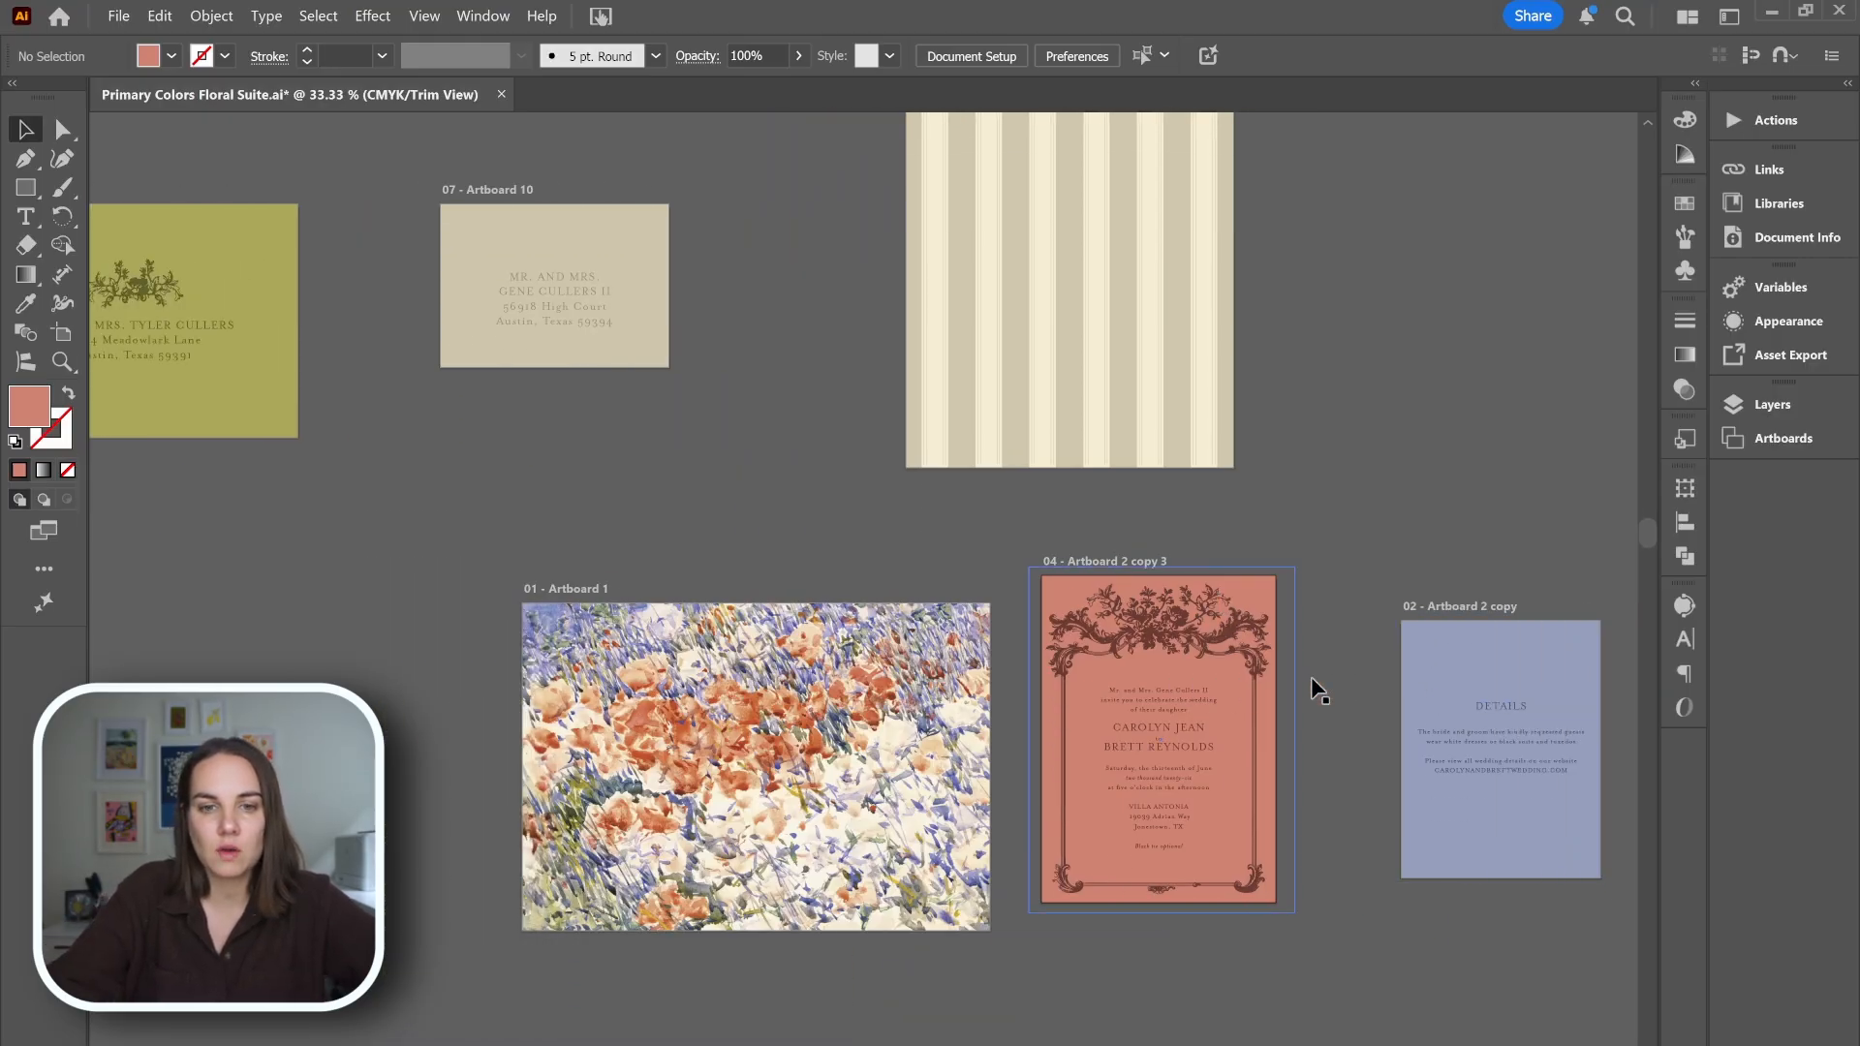
pyautogui.hscroll(2, 1316, 685)
pyautogui.click(922, 652)
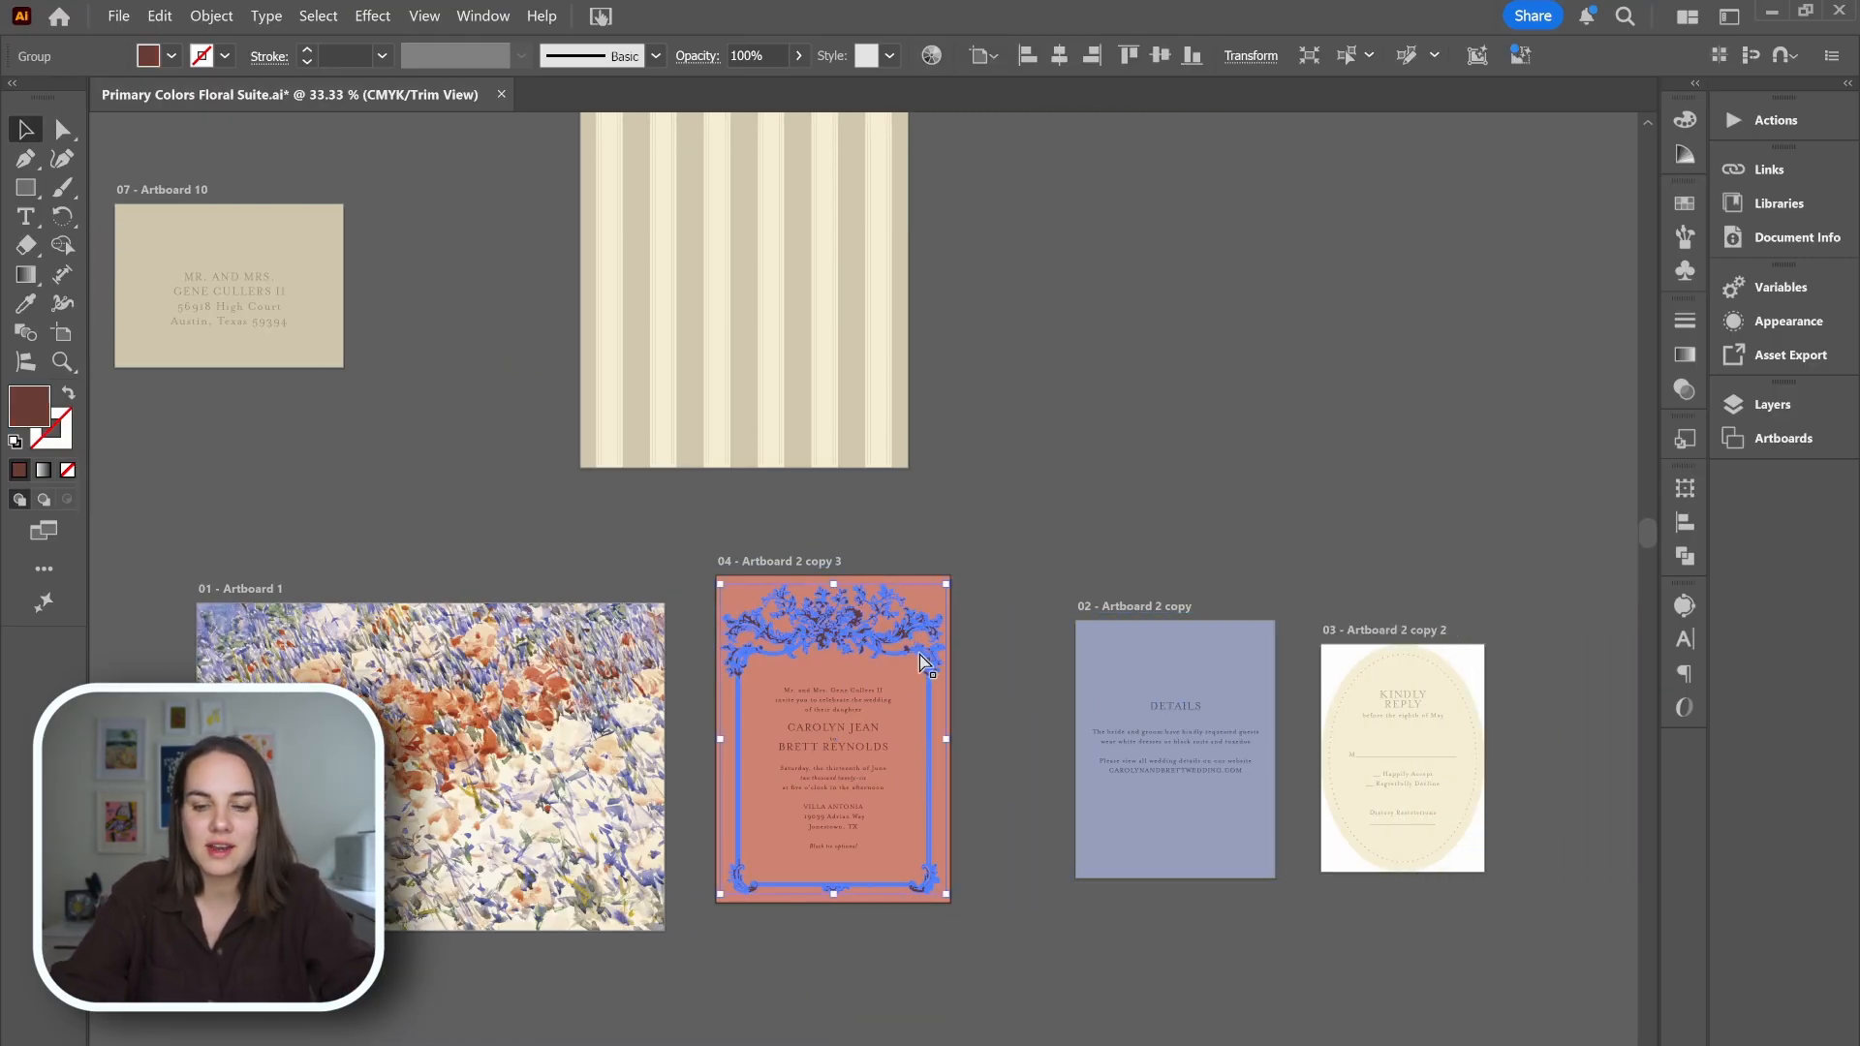
pyautogui.hotkey('ctrl', '0')
pyautogui.click(1387, 366)
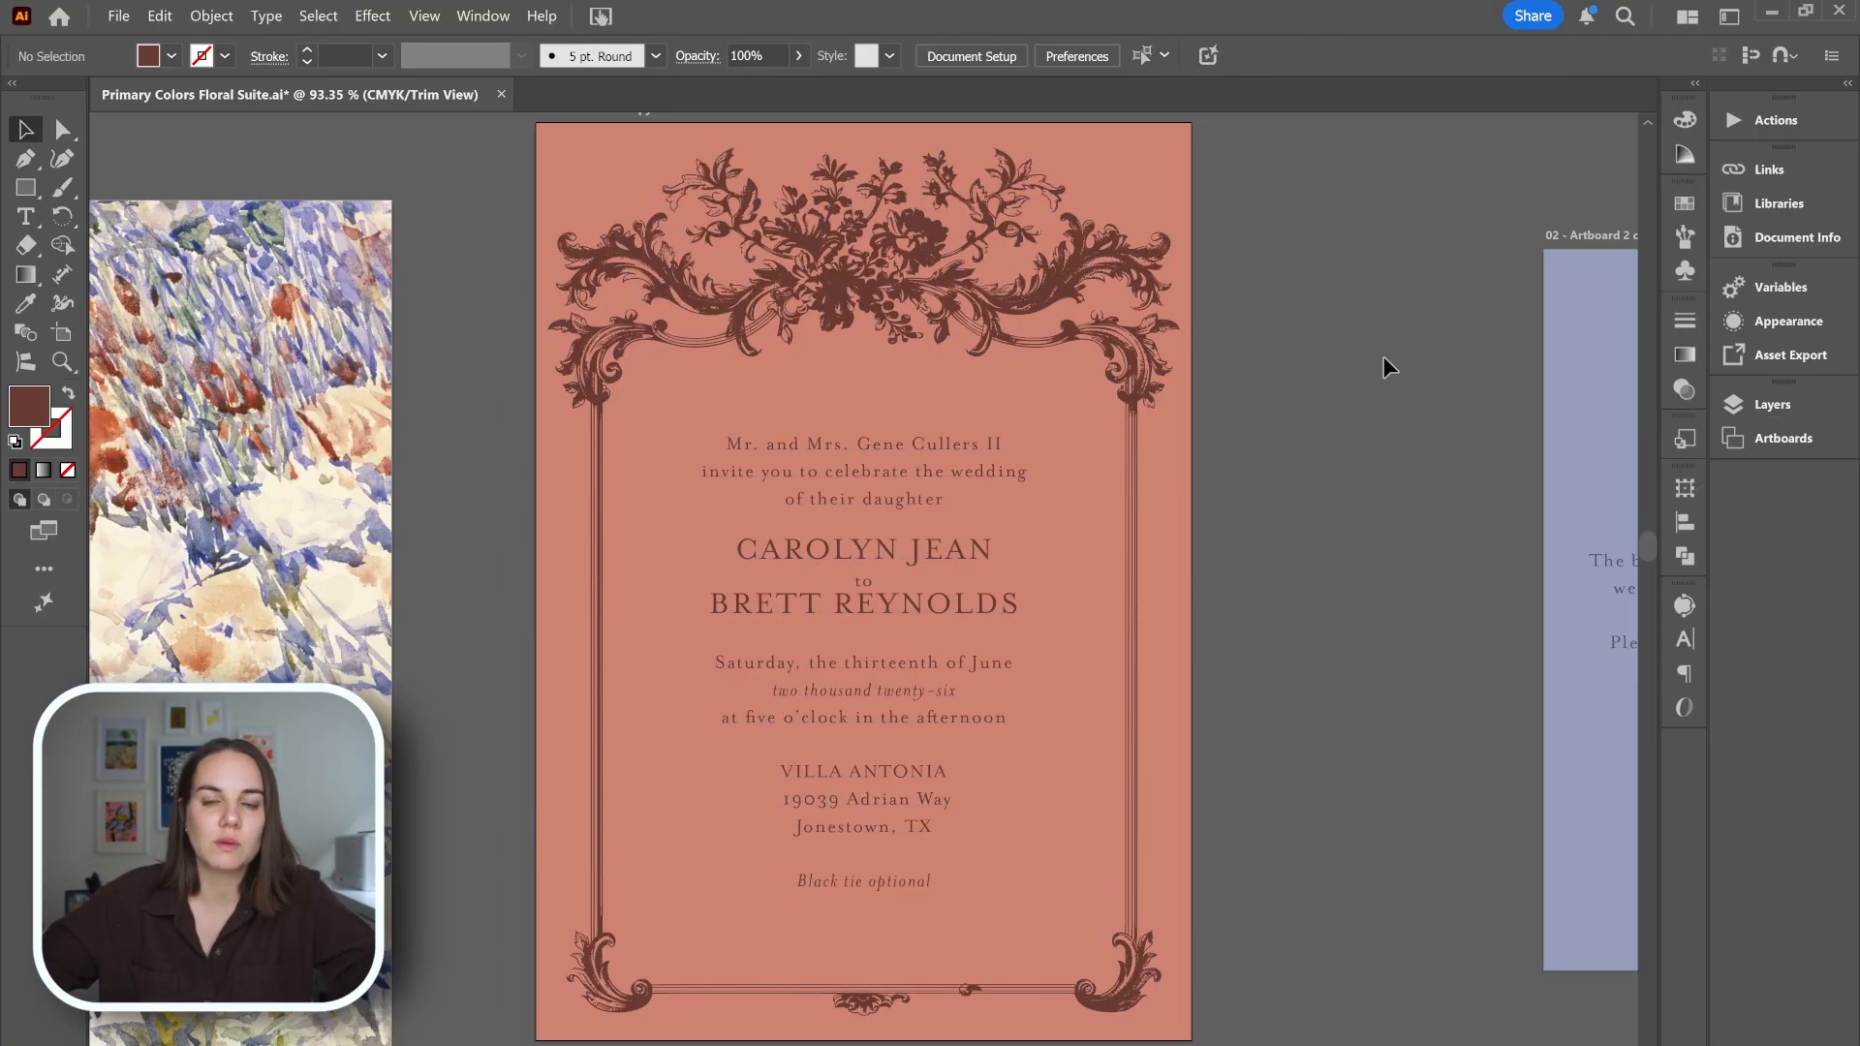
pyautogui.scroll(1, 1404, 620)
pyautogui.scroll(-2, 1404, 620)
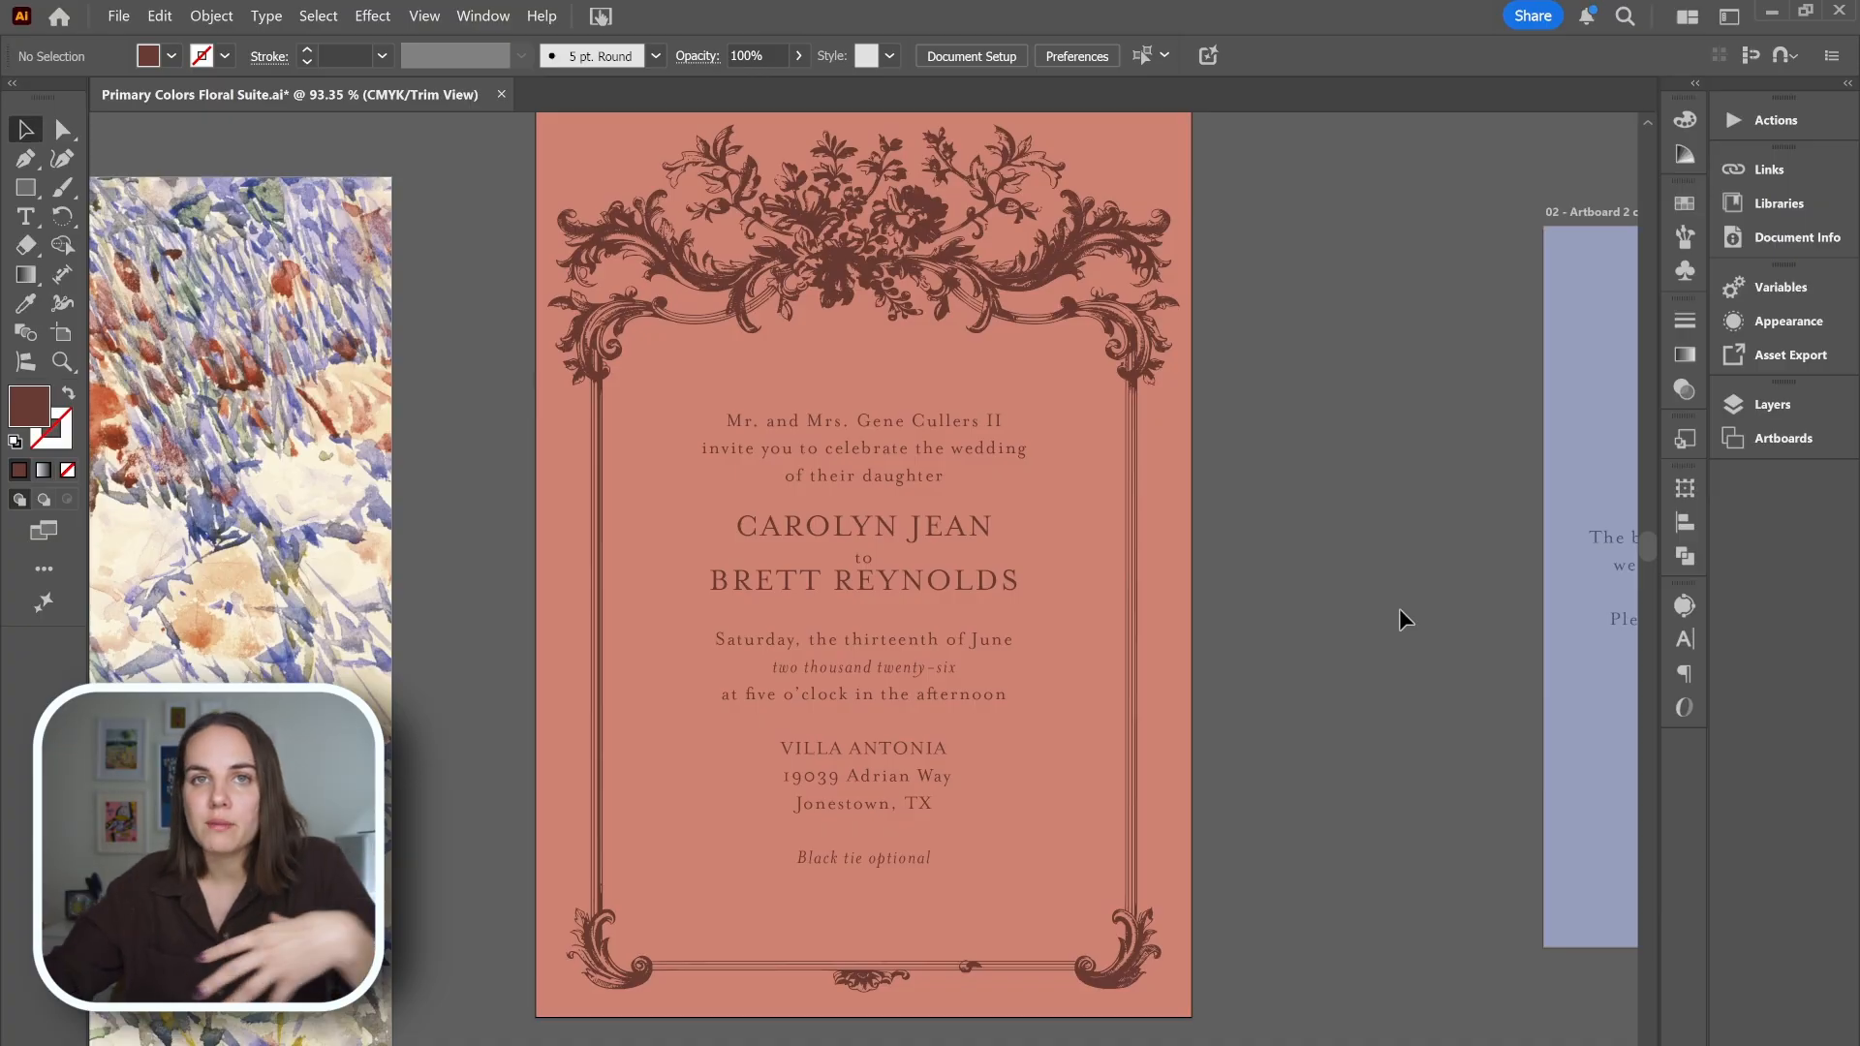
pyautogui.scroll(2, 1386, 615)
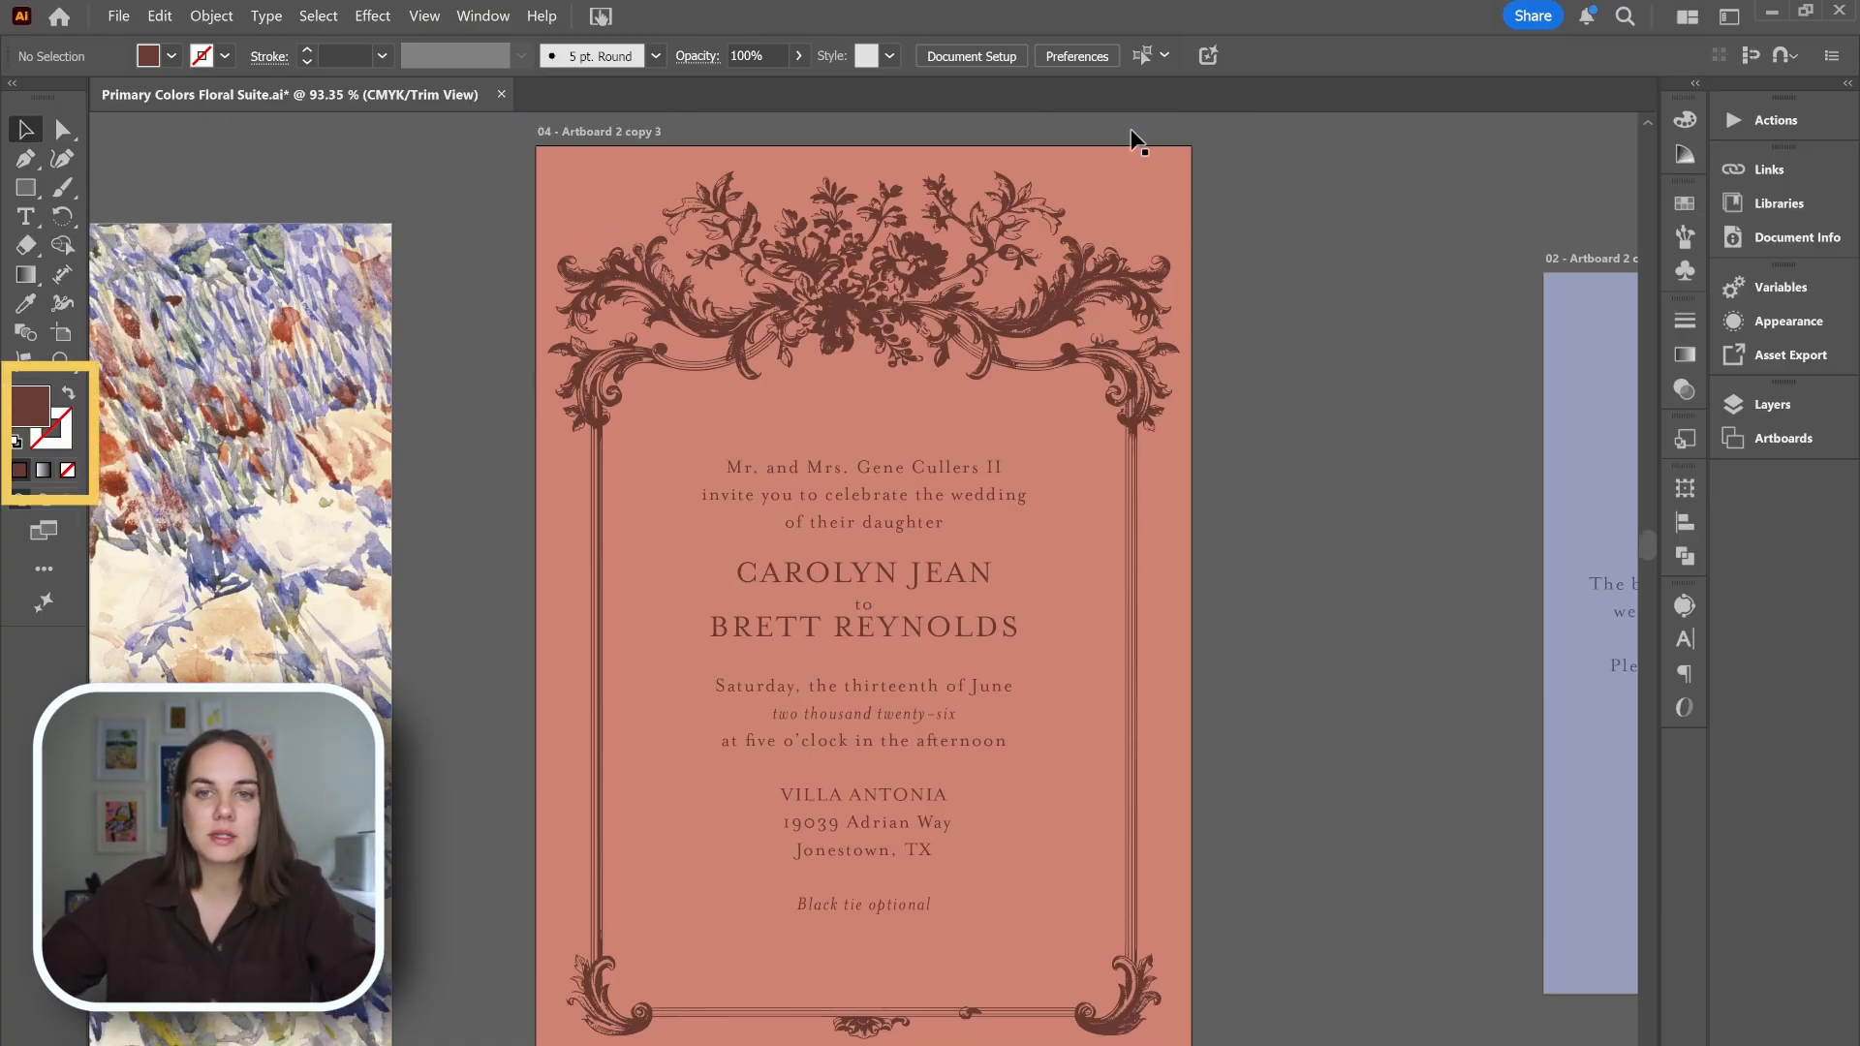
# Copy the fill's hex code from the invitation's red background rectangle and delete that rectangle.
pyautogui.click(1121, 125)
pyautogui.doubleClick(31, 405)
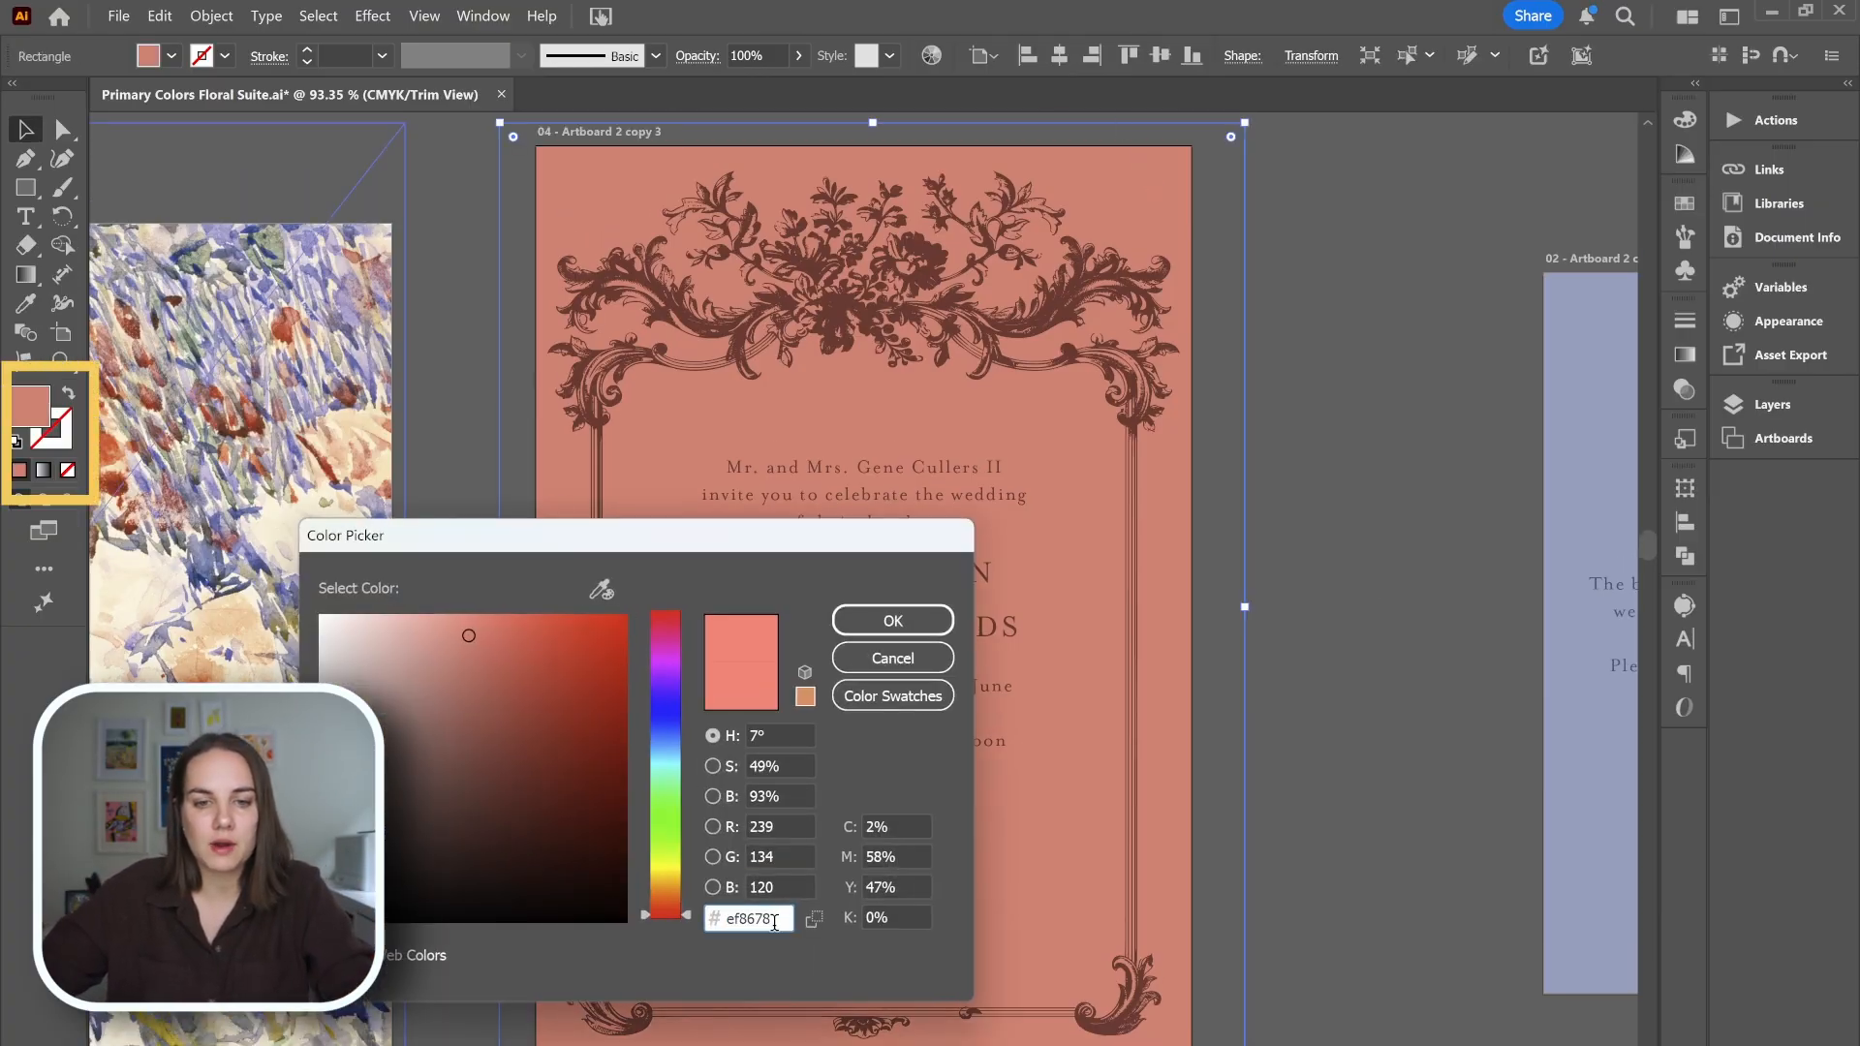
pyautogui.click(893, 658)
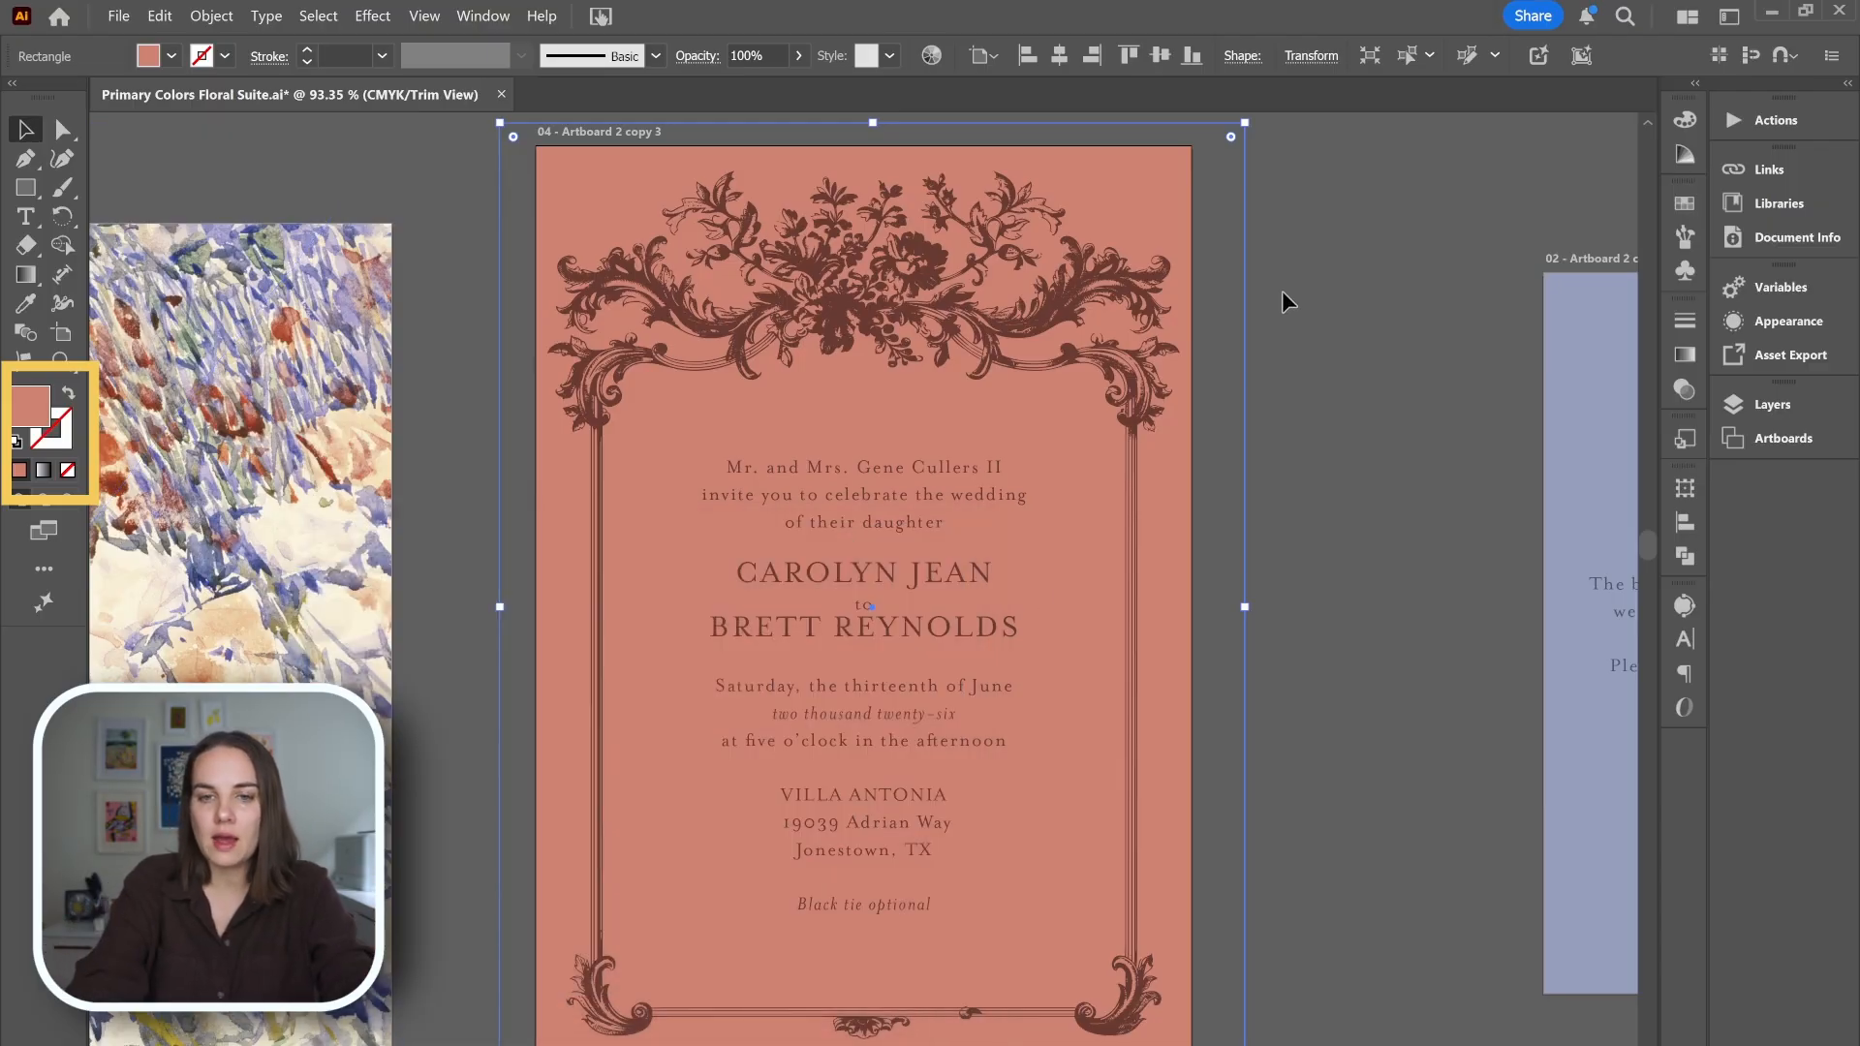
pyautogui.press('Delete')
pyautogui.scroll(-1, 1283, 301)
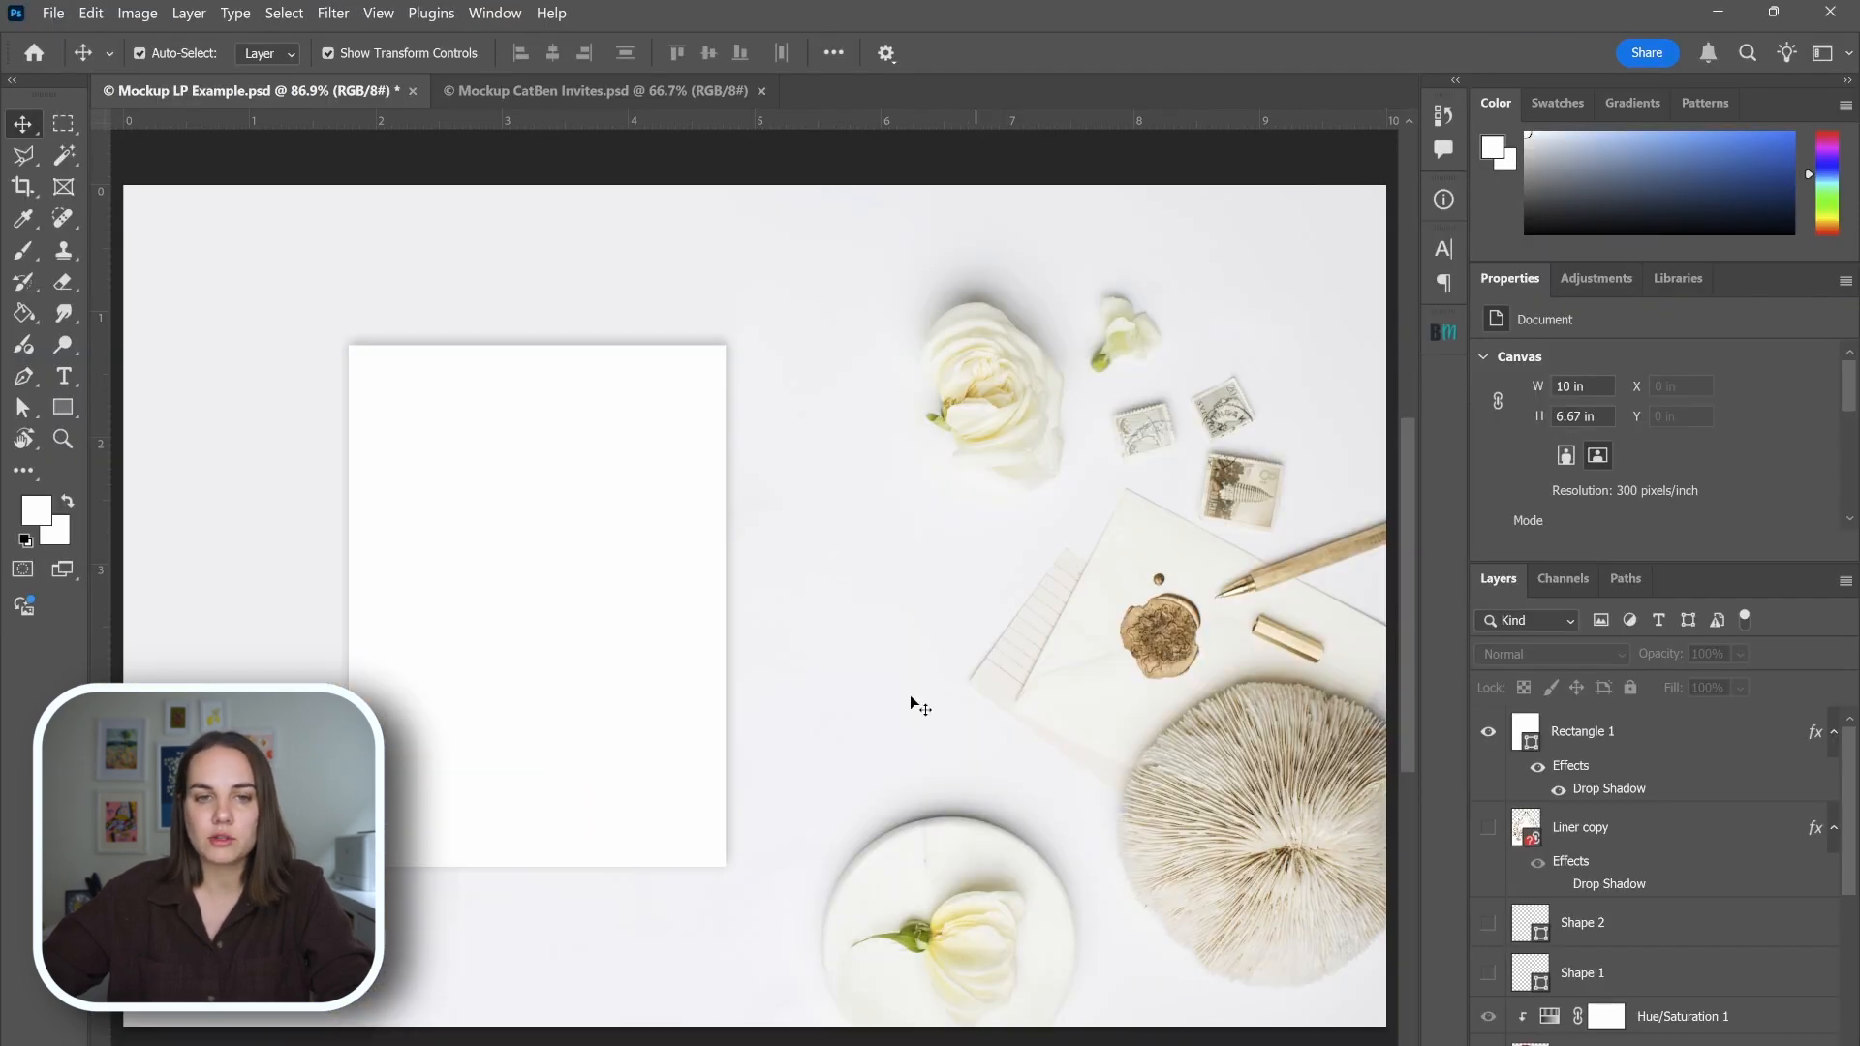
# Switch to Photoshop and enter the copied hex colour ef8678 as the fill of the white Rectangle 1 shape.
pyautogui.click(491, 412)
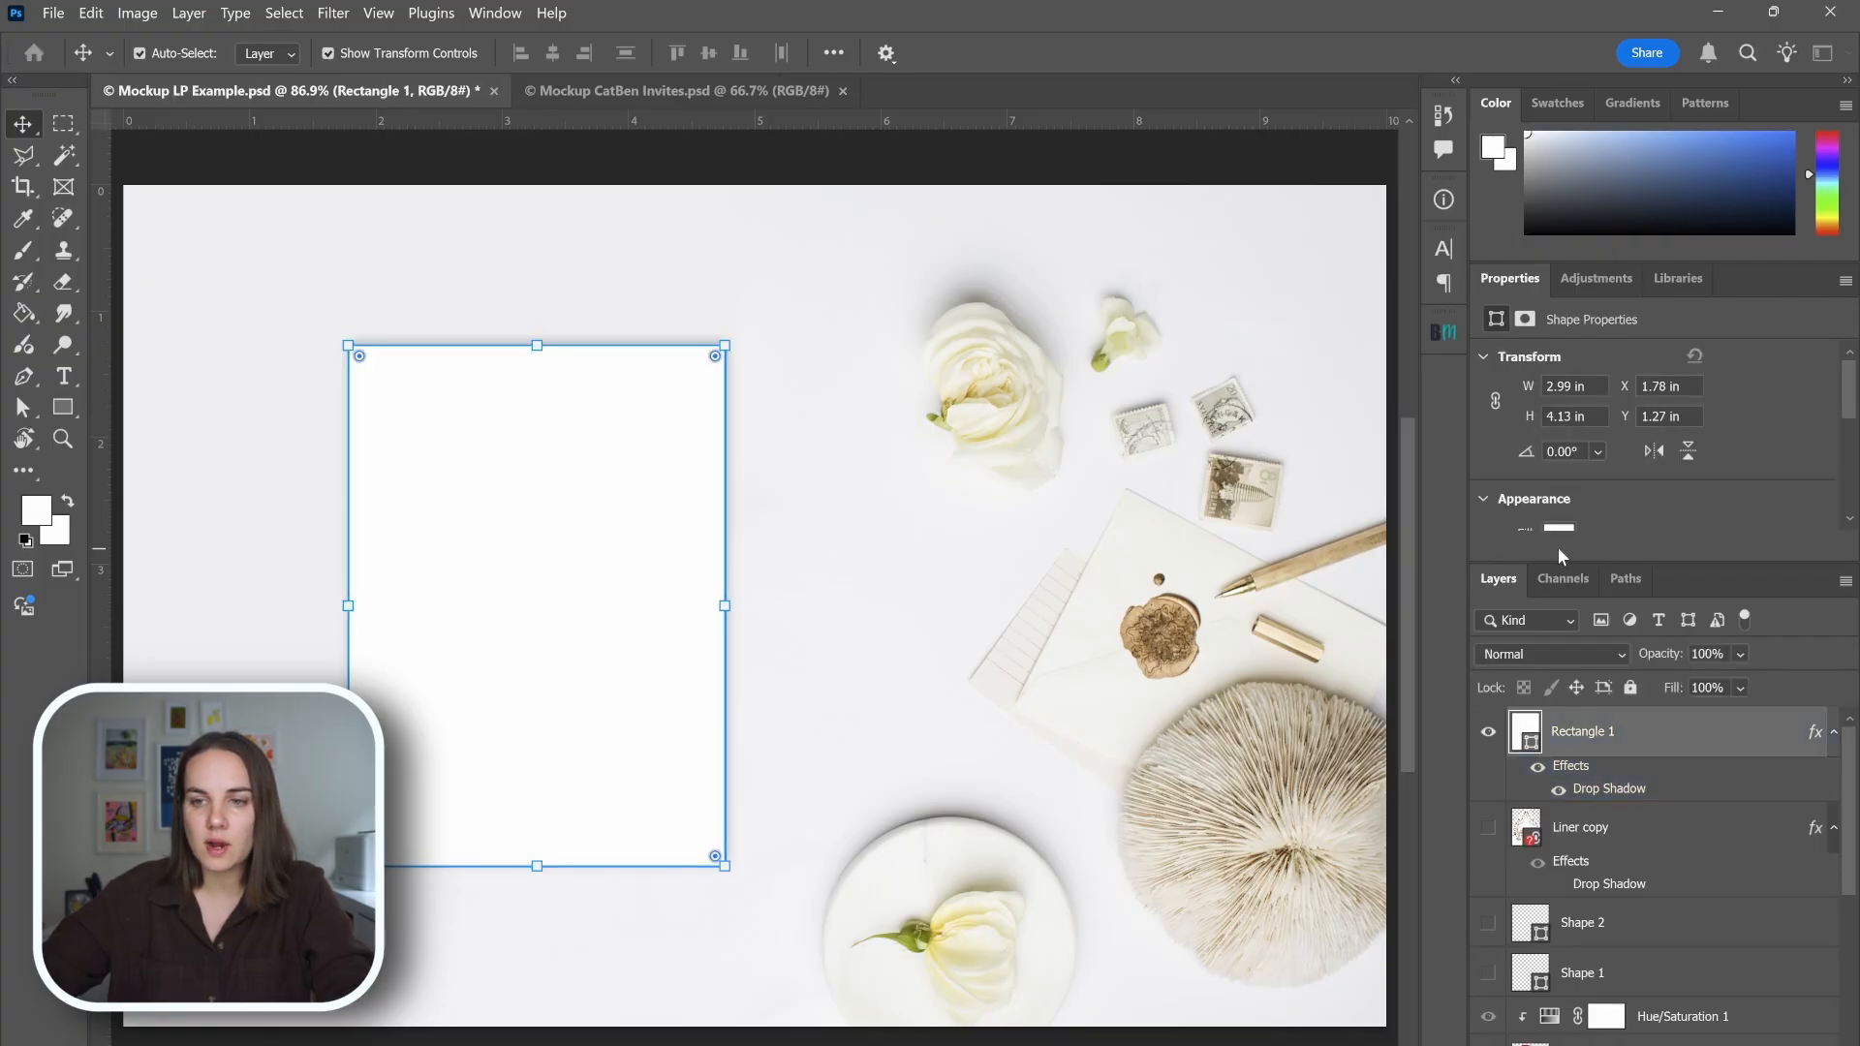
pyautogui.scroll(4, 1603, 538)
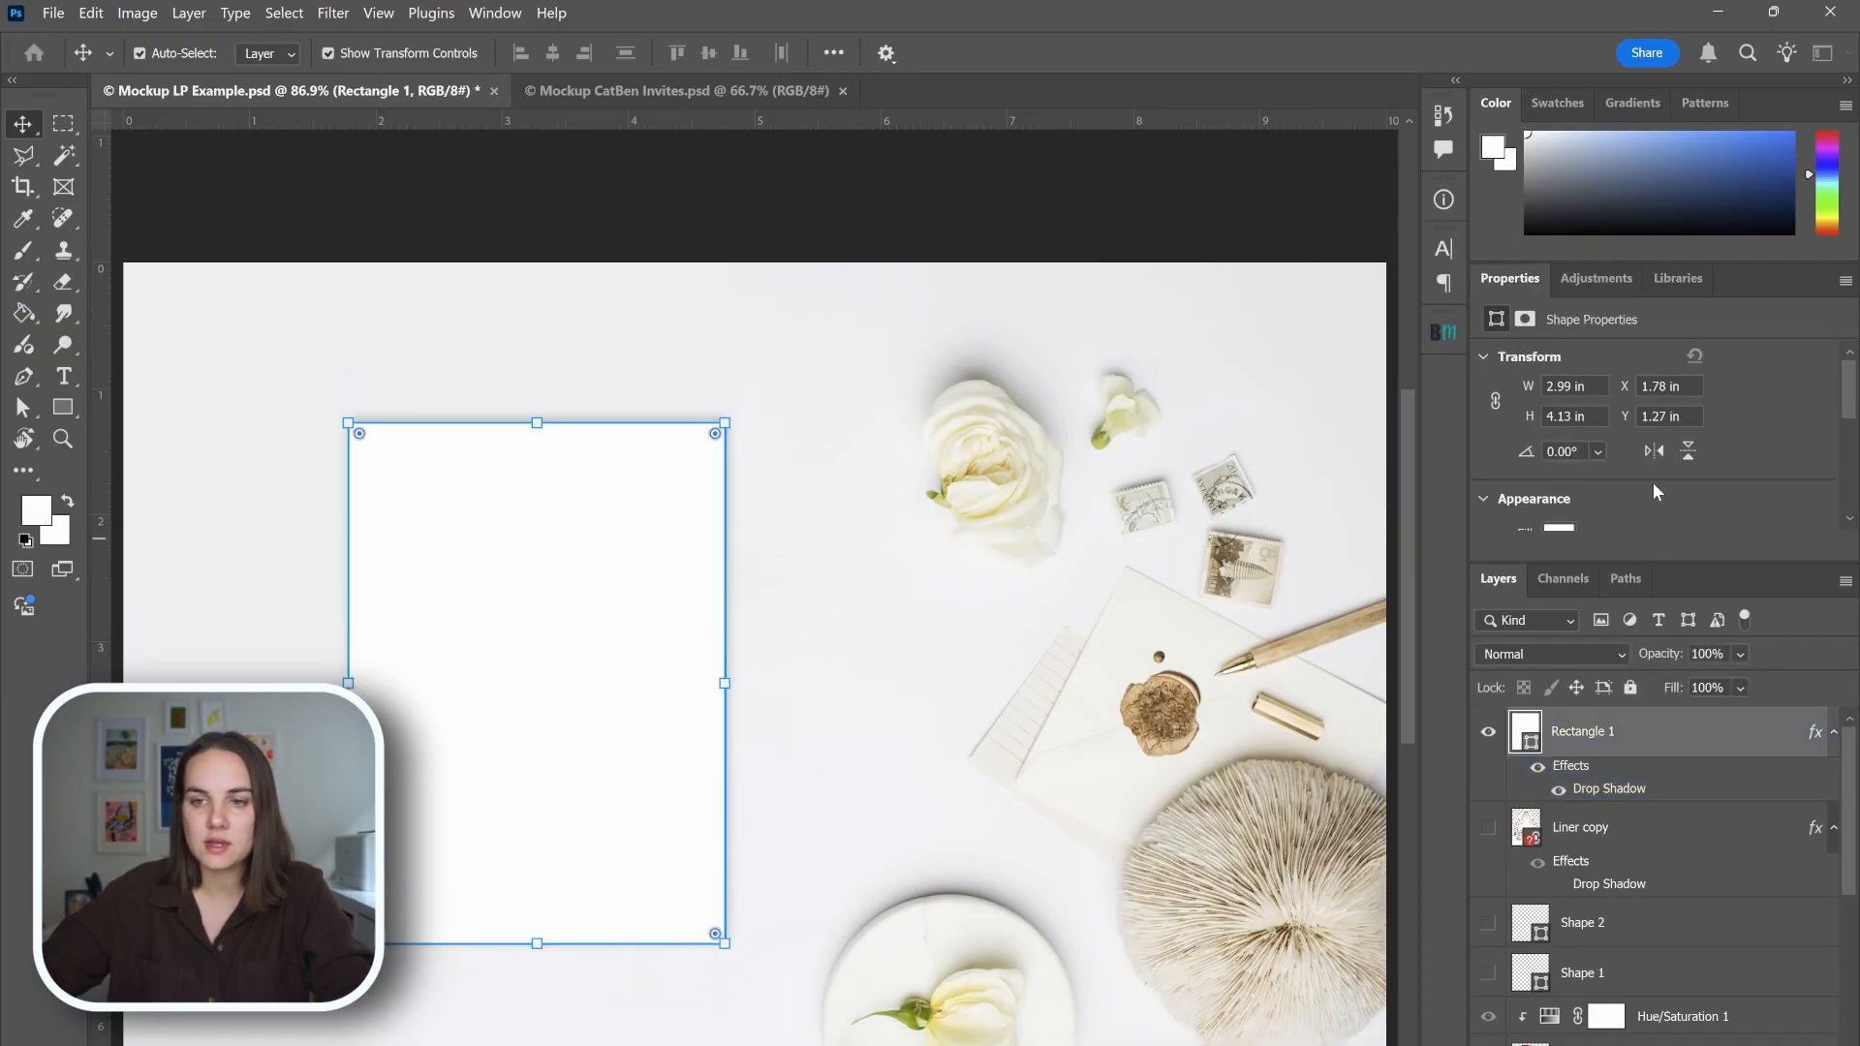
pyautogui.scroll(-3, 1690, 395)
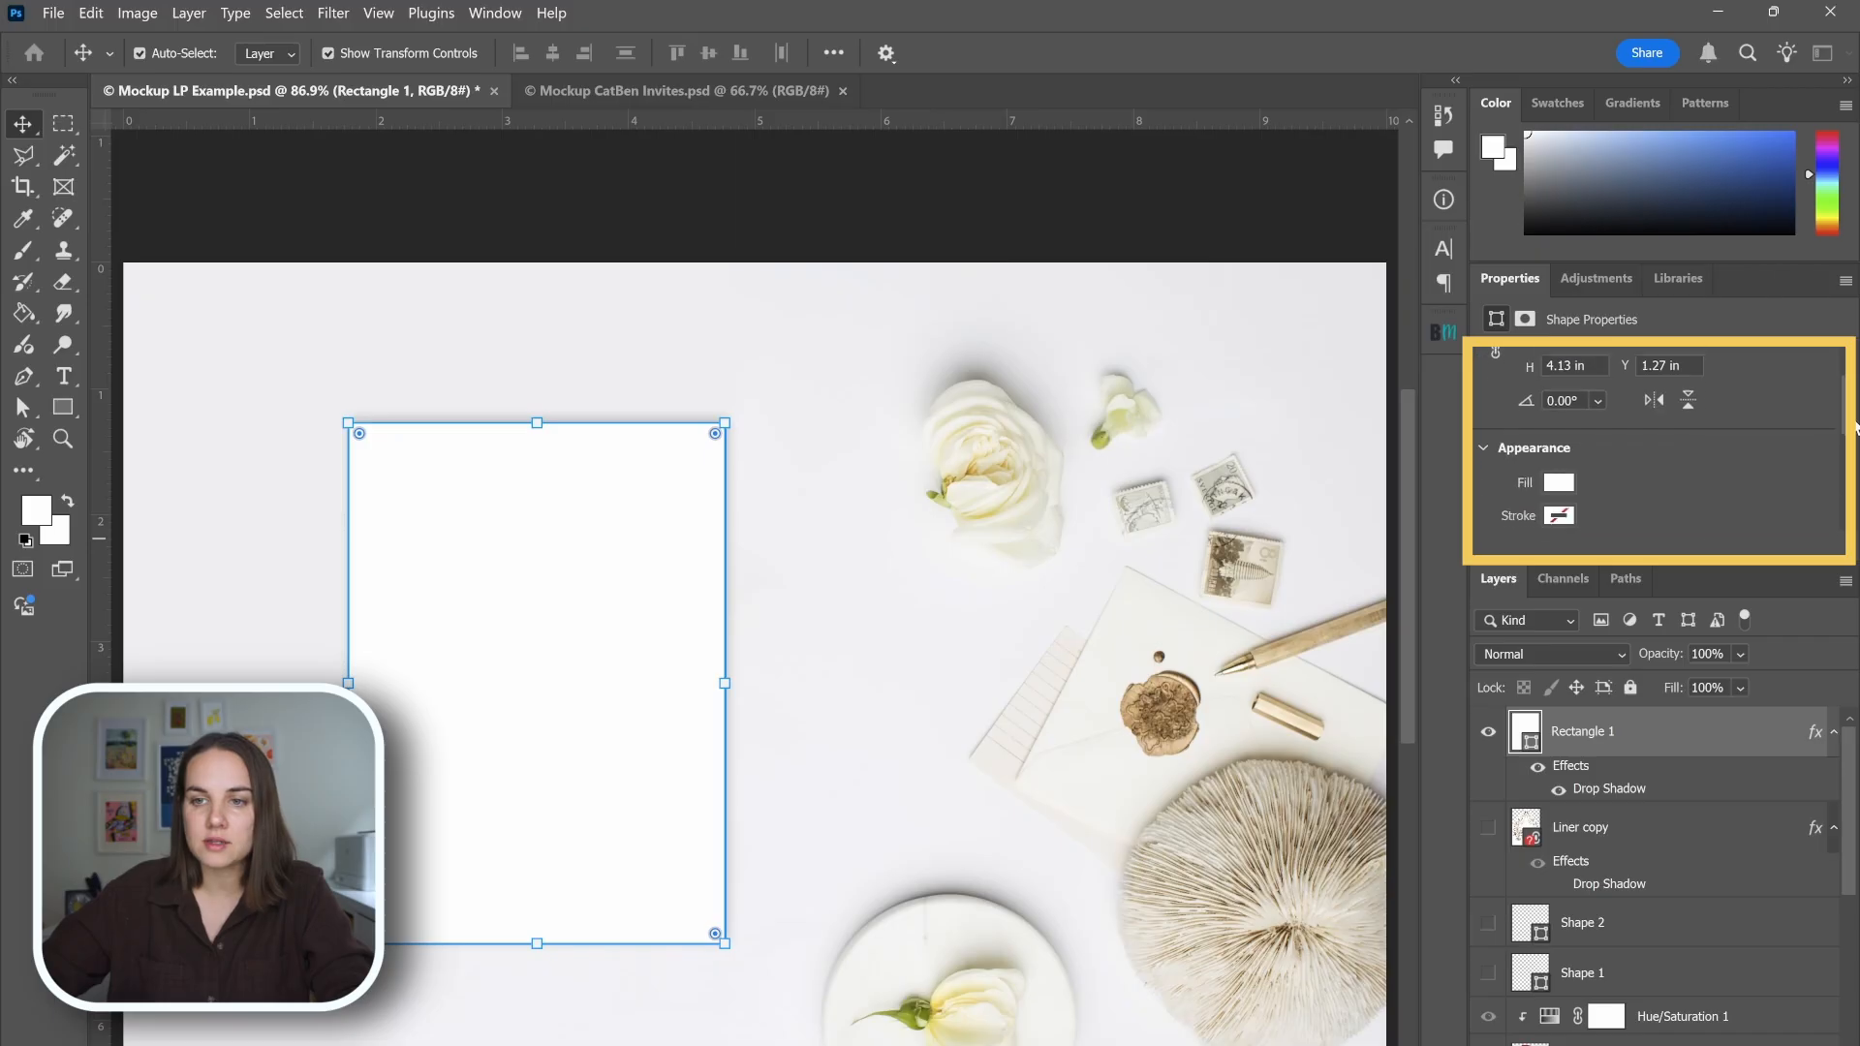
pyautogui.click(1557, 391)
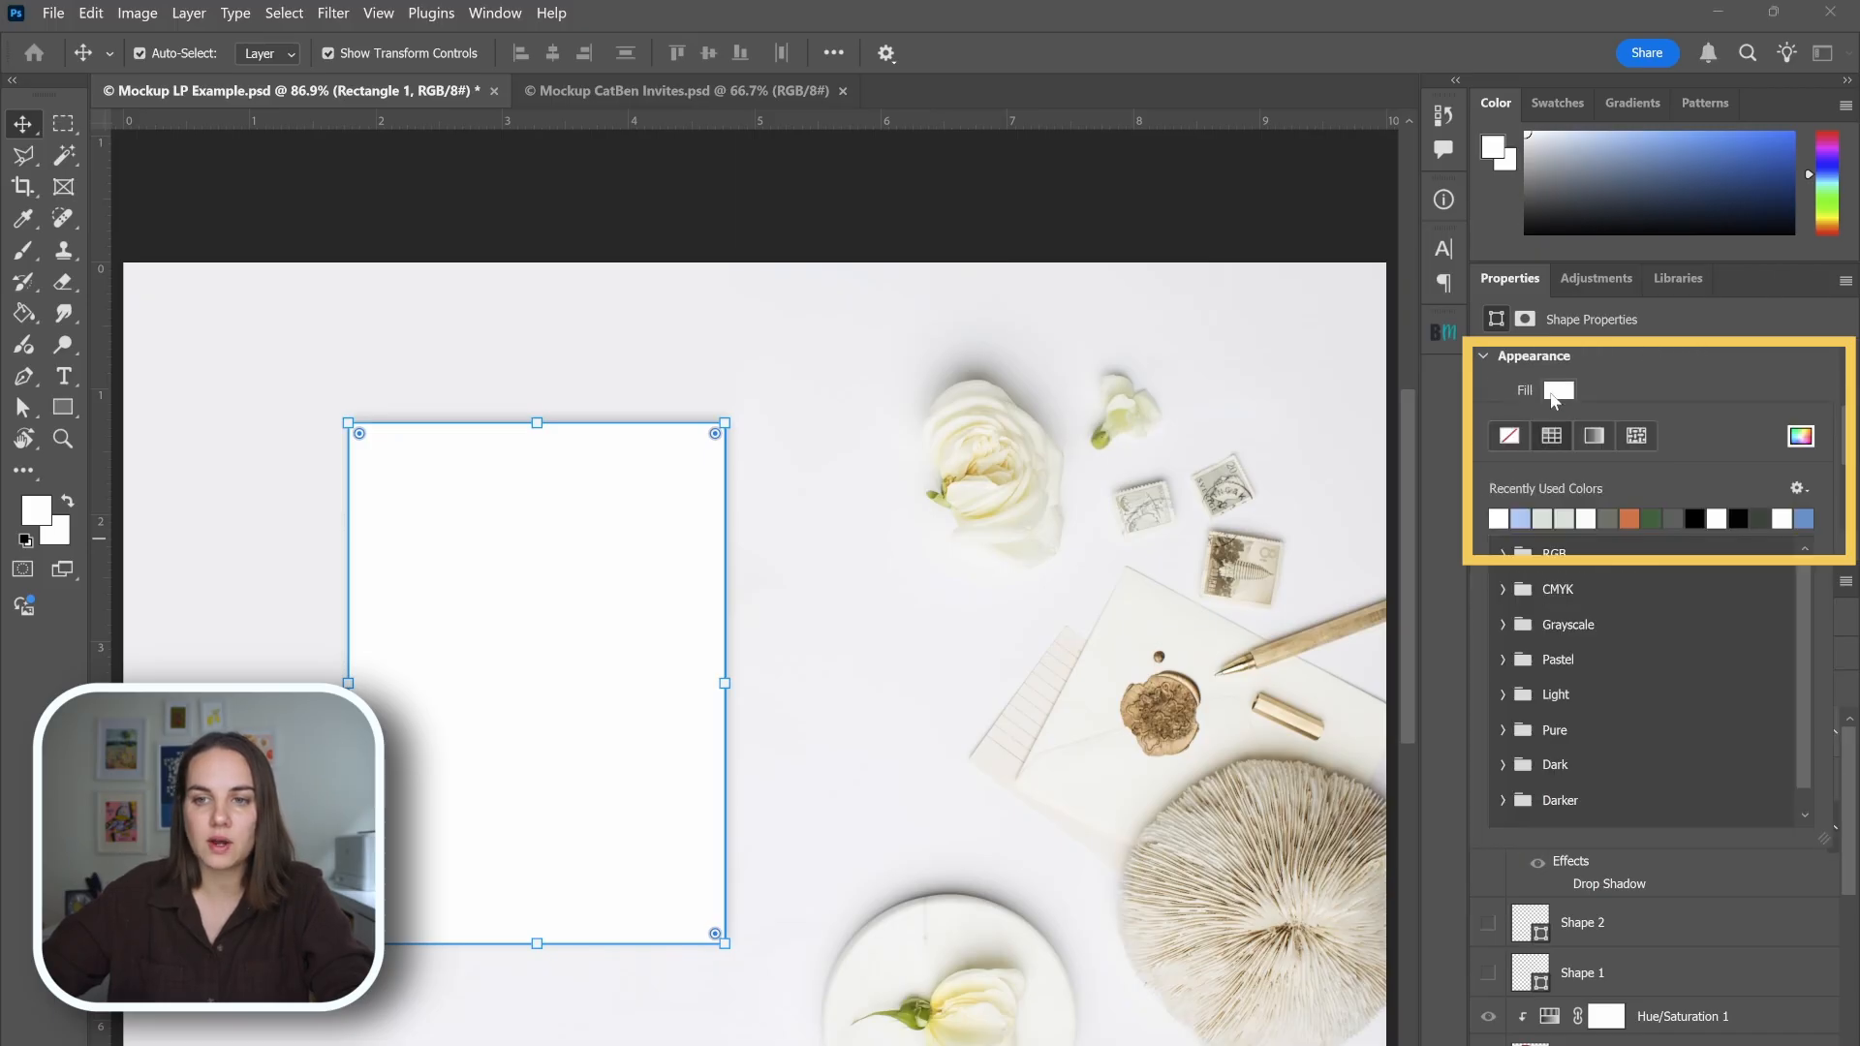
pyautogui.click(1800, 437)
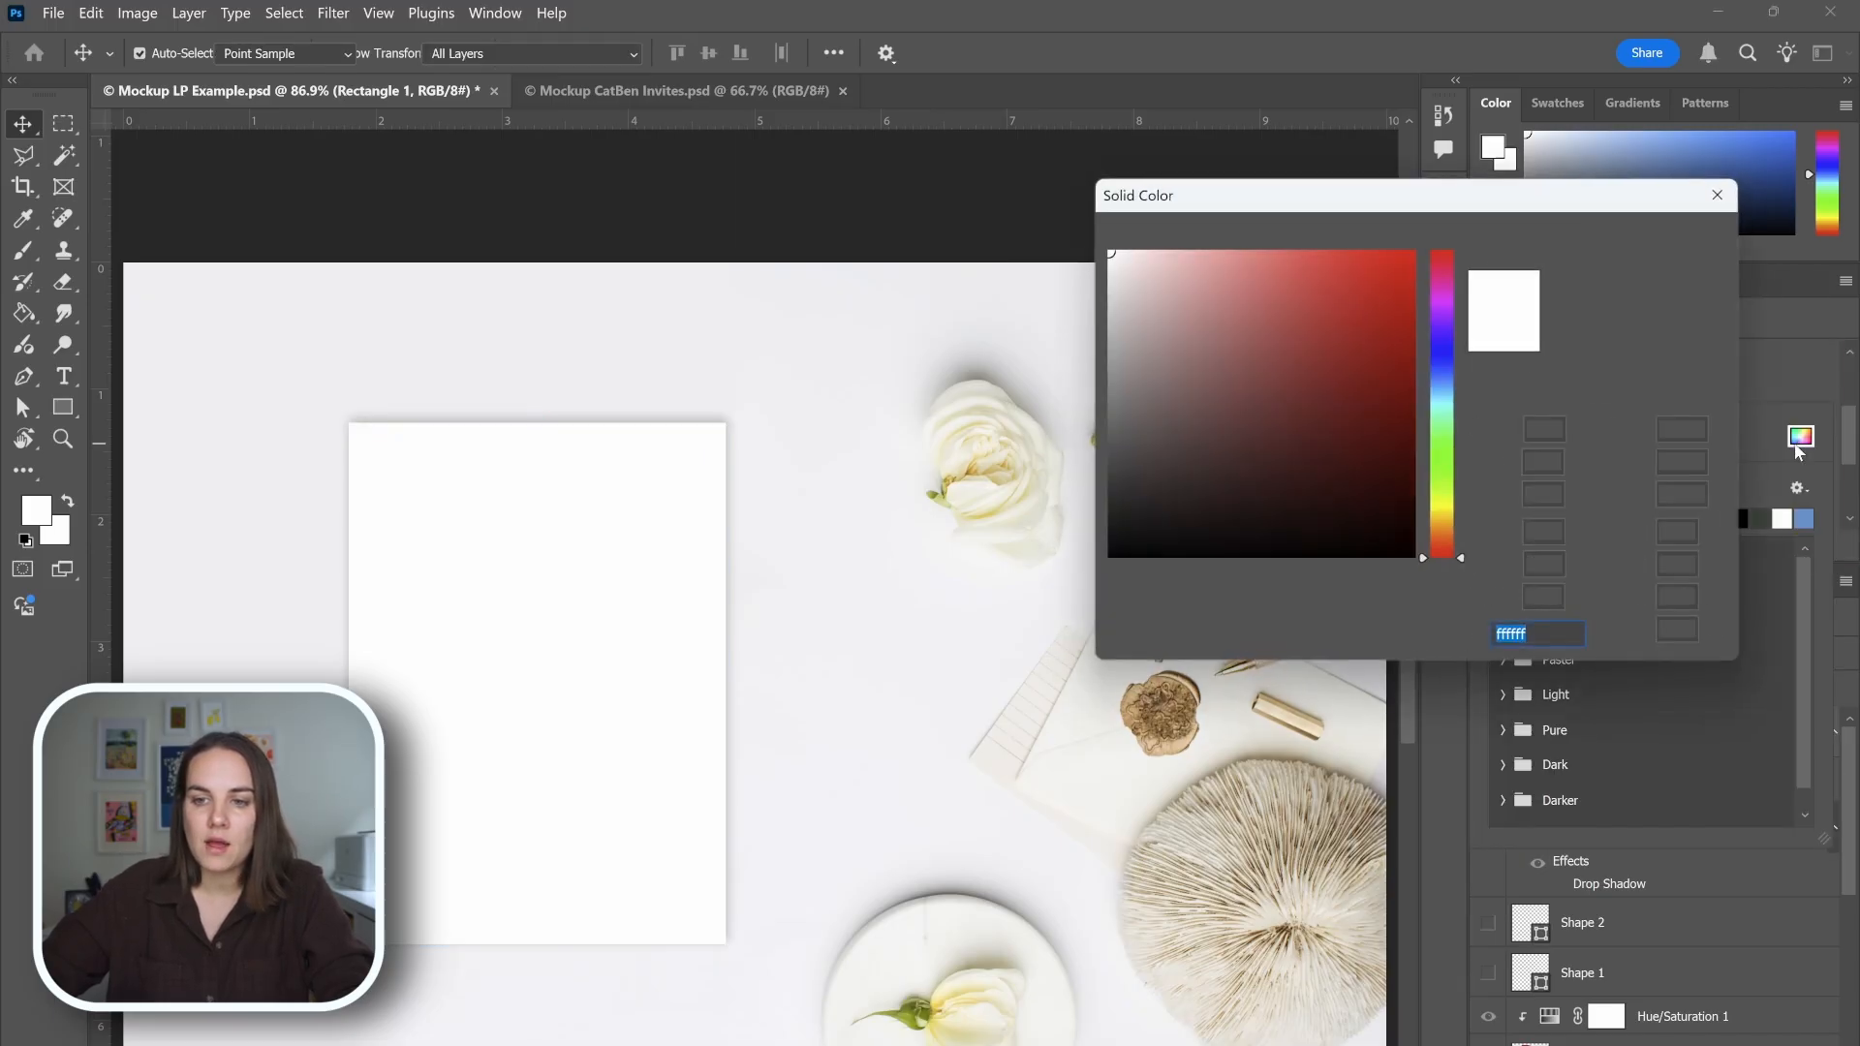
pyautogui.write('ef8678')
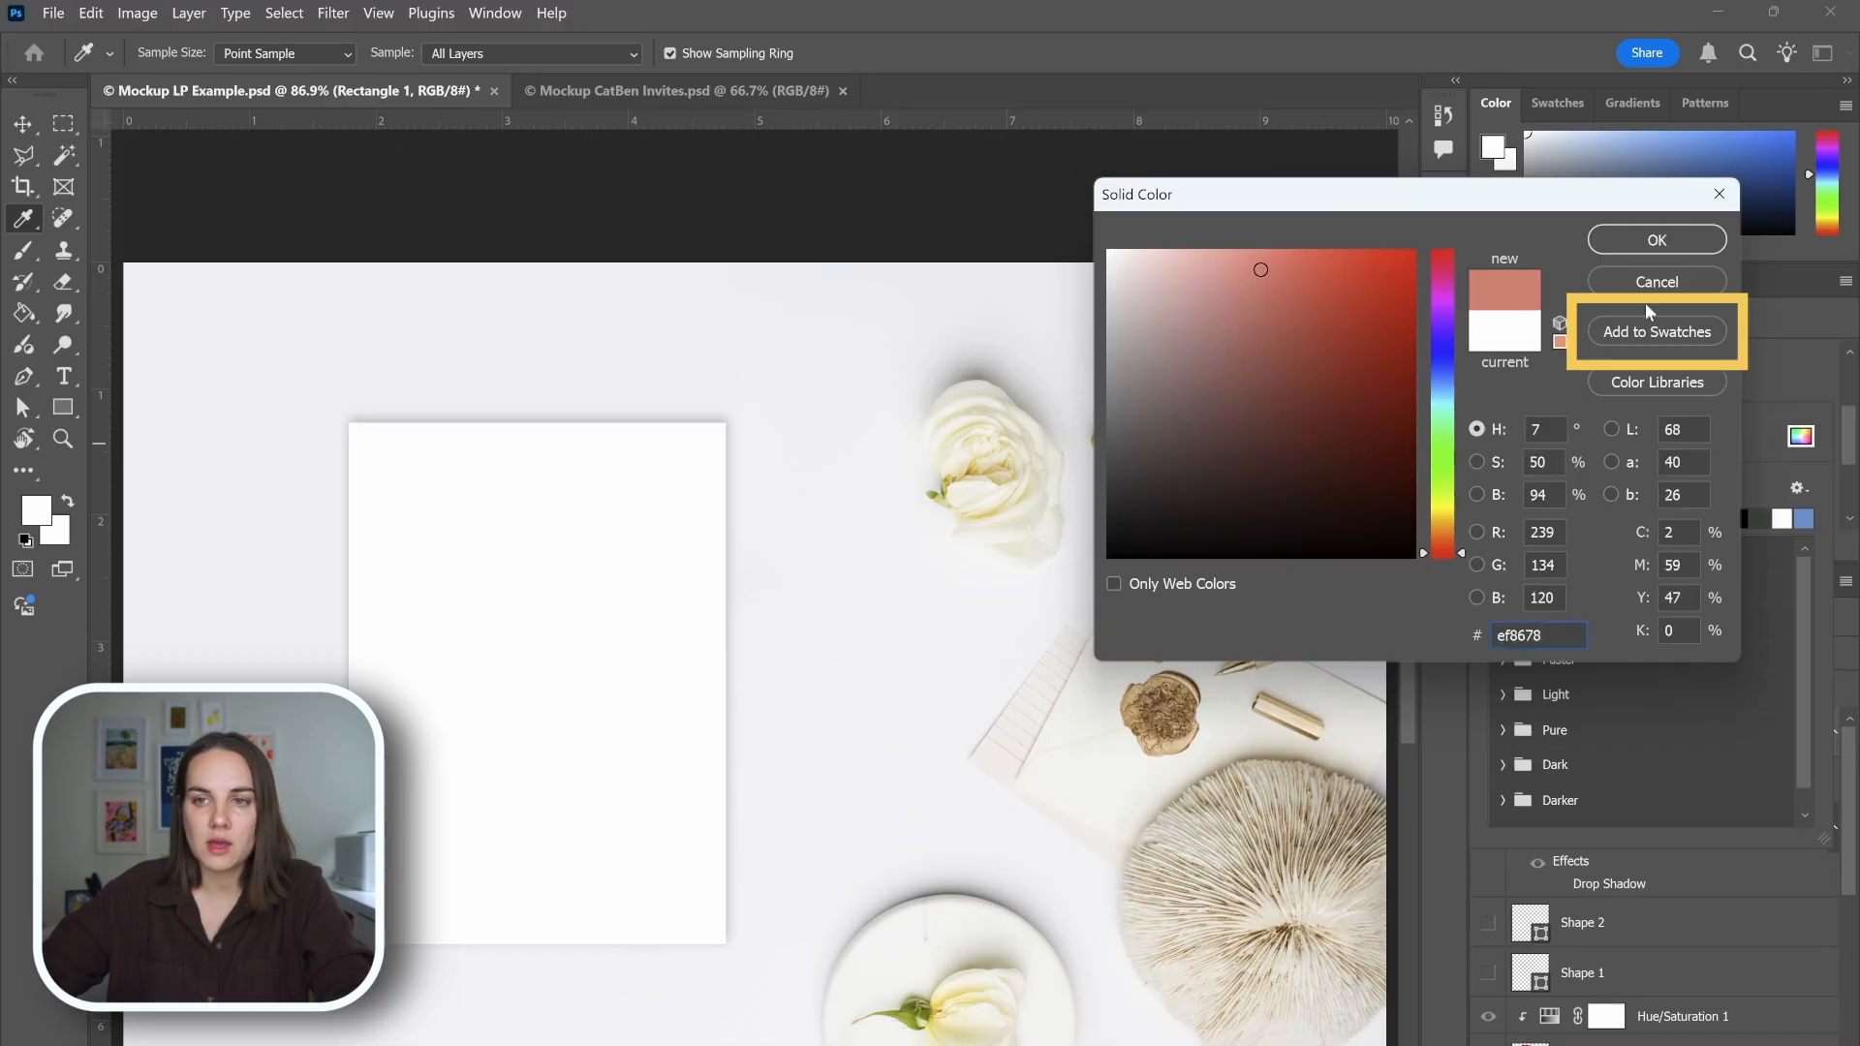
# Save the new fill colour as a swatch named Red Paper in the current library.
pyautogui.click(1636, 331)
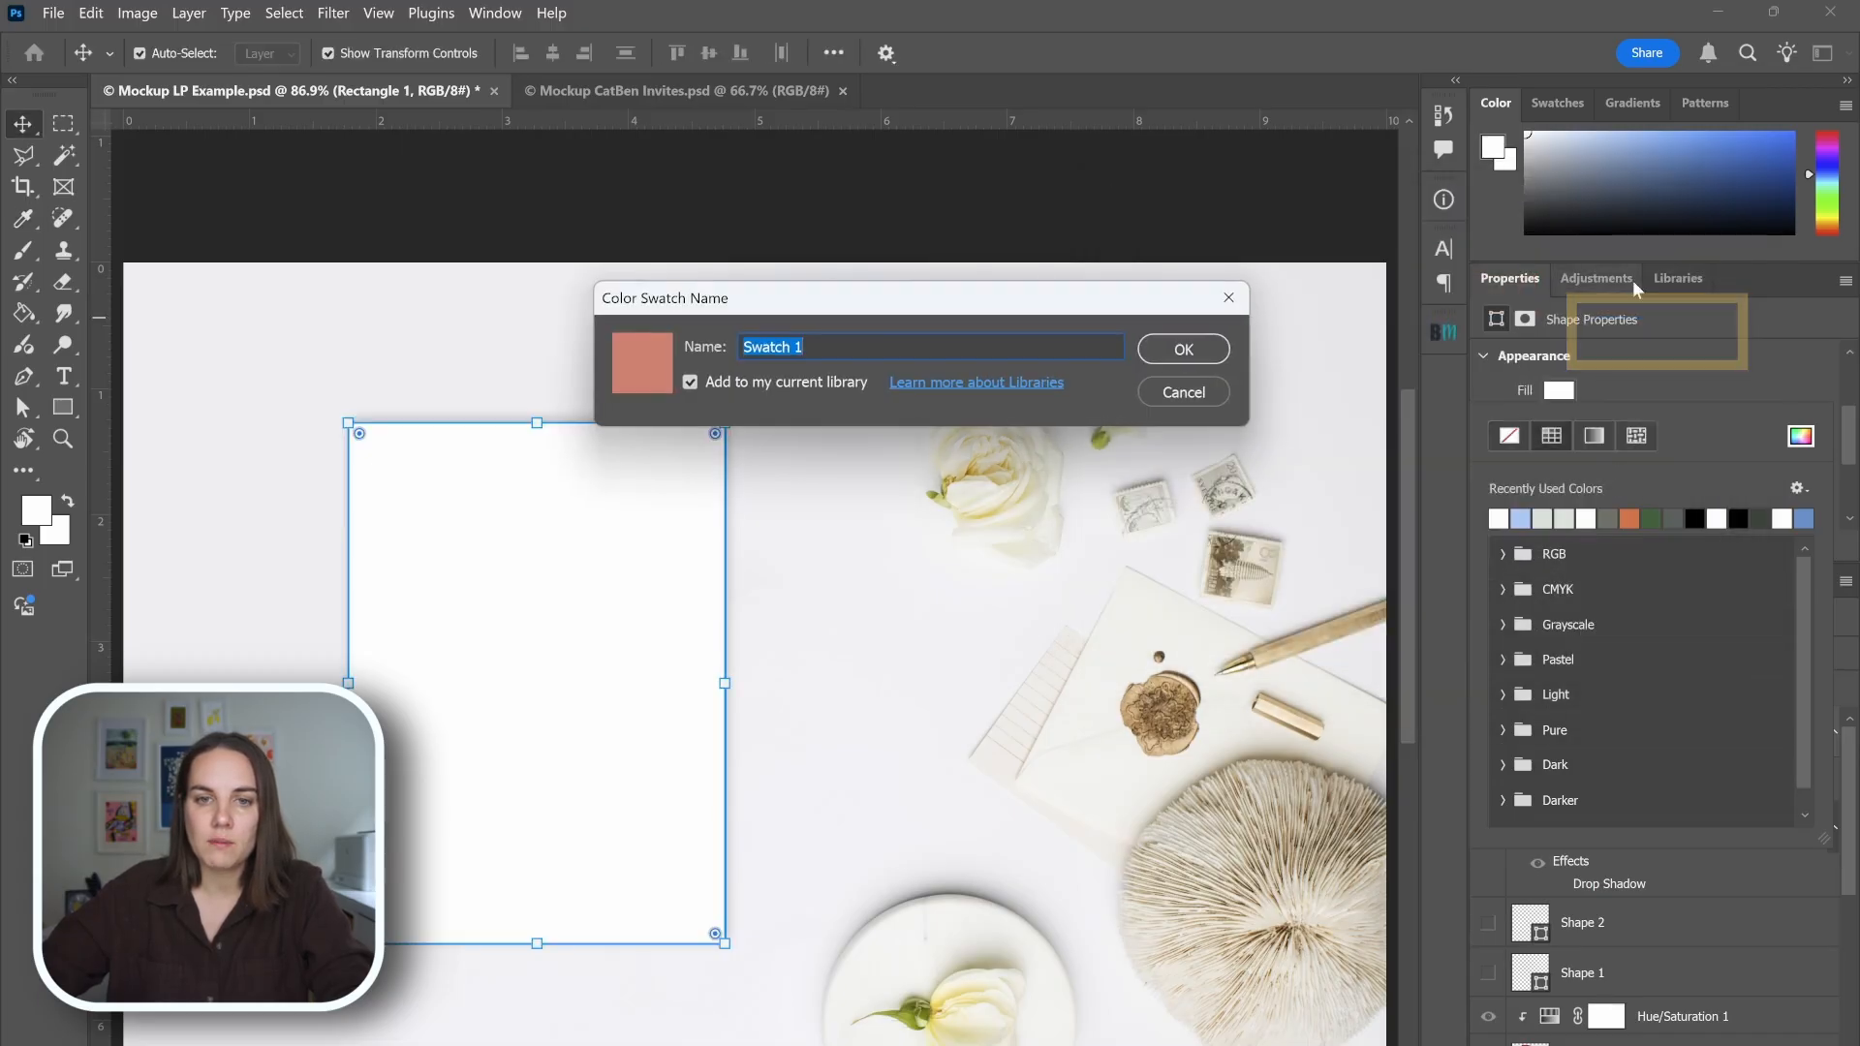
pyautogui.write('Red PAperper')
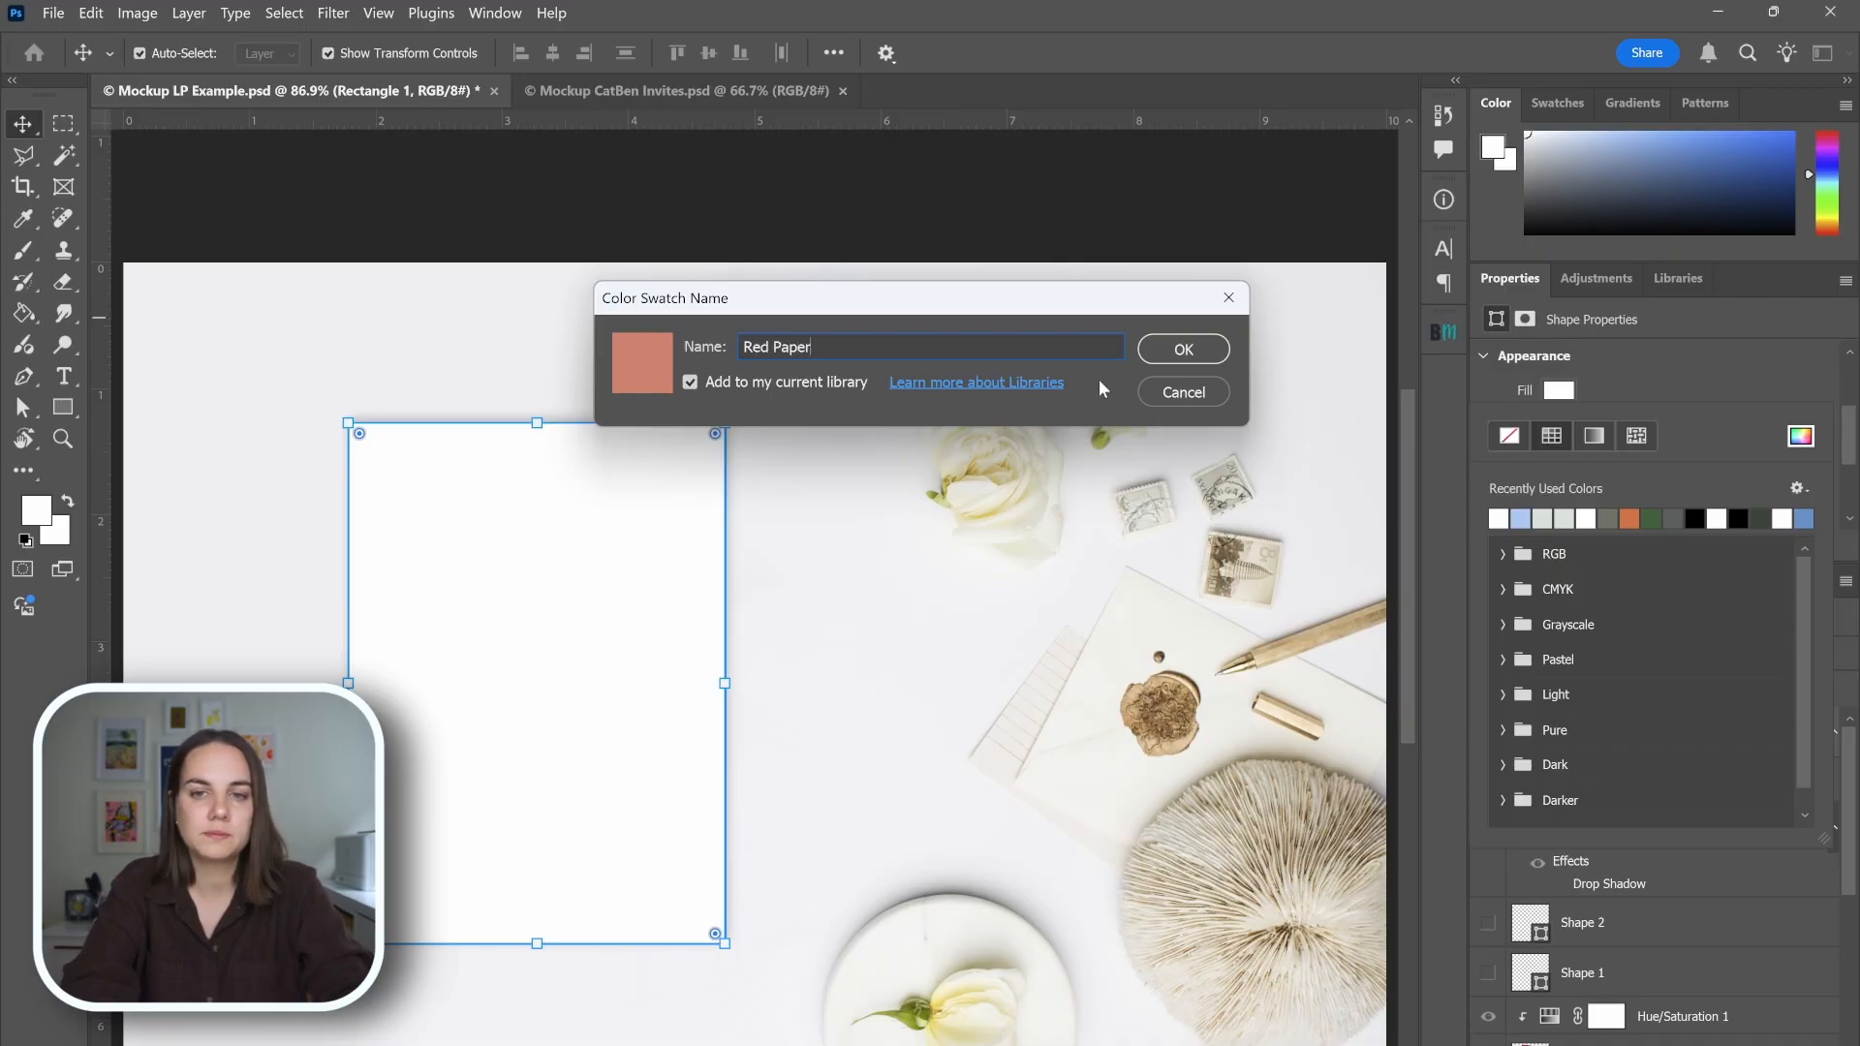
pyautogui.press('Return')
# Switch to Illustrator and save the Primary Colors Floral Suite file without the invitation's background.
pyautogui.scroll(-1, 911, 637)
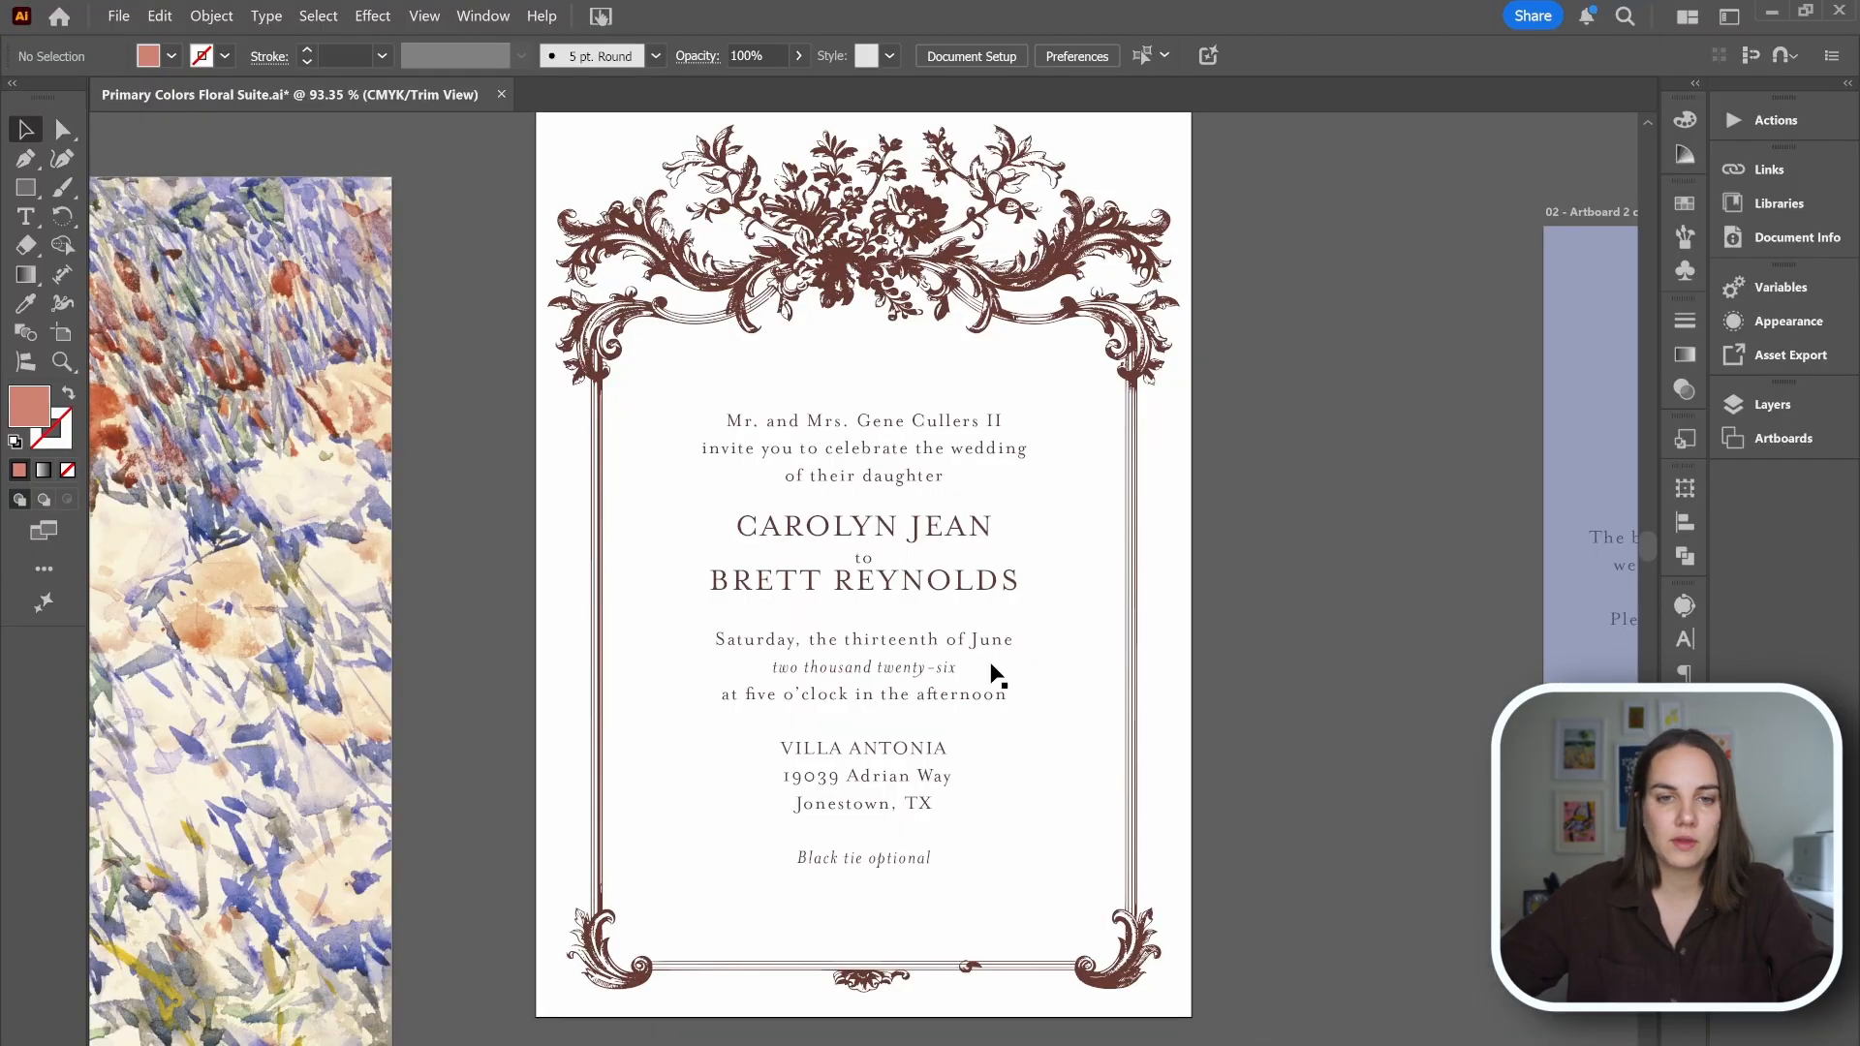
pyautogui.hotkey('ctrl', 's')
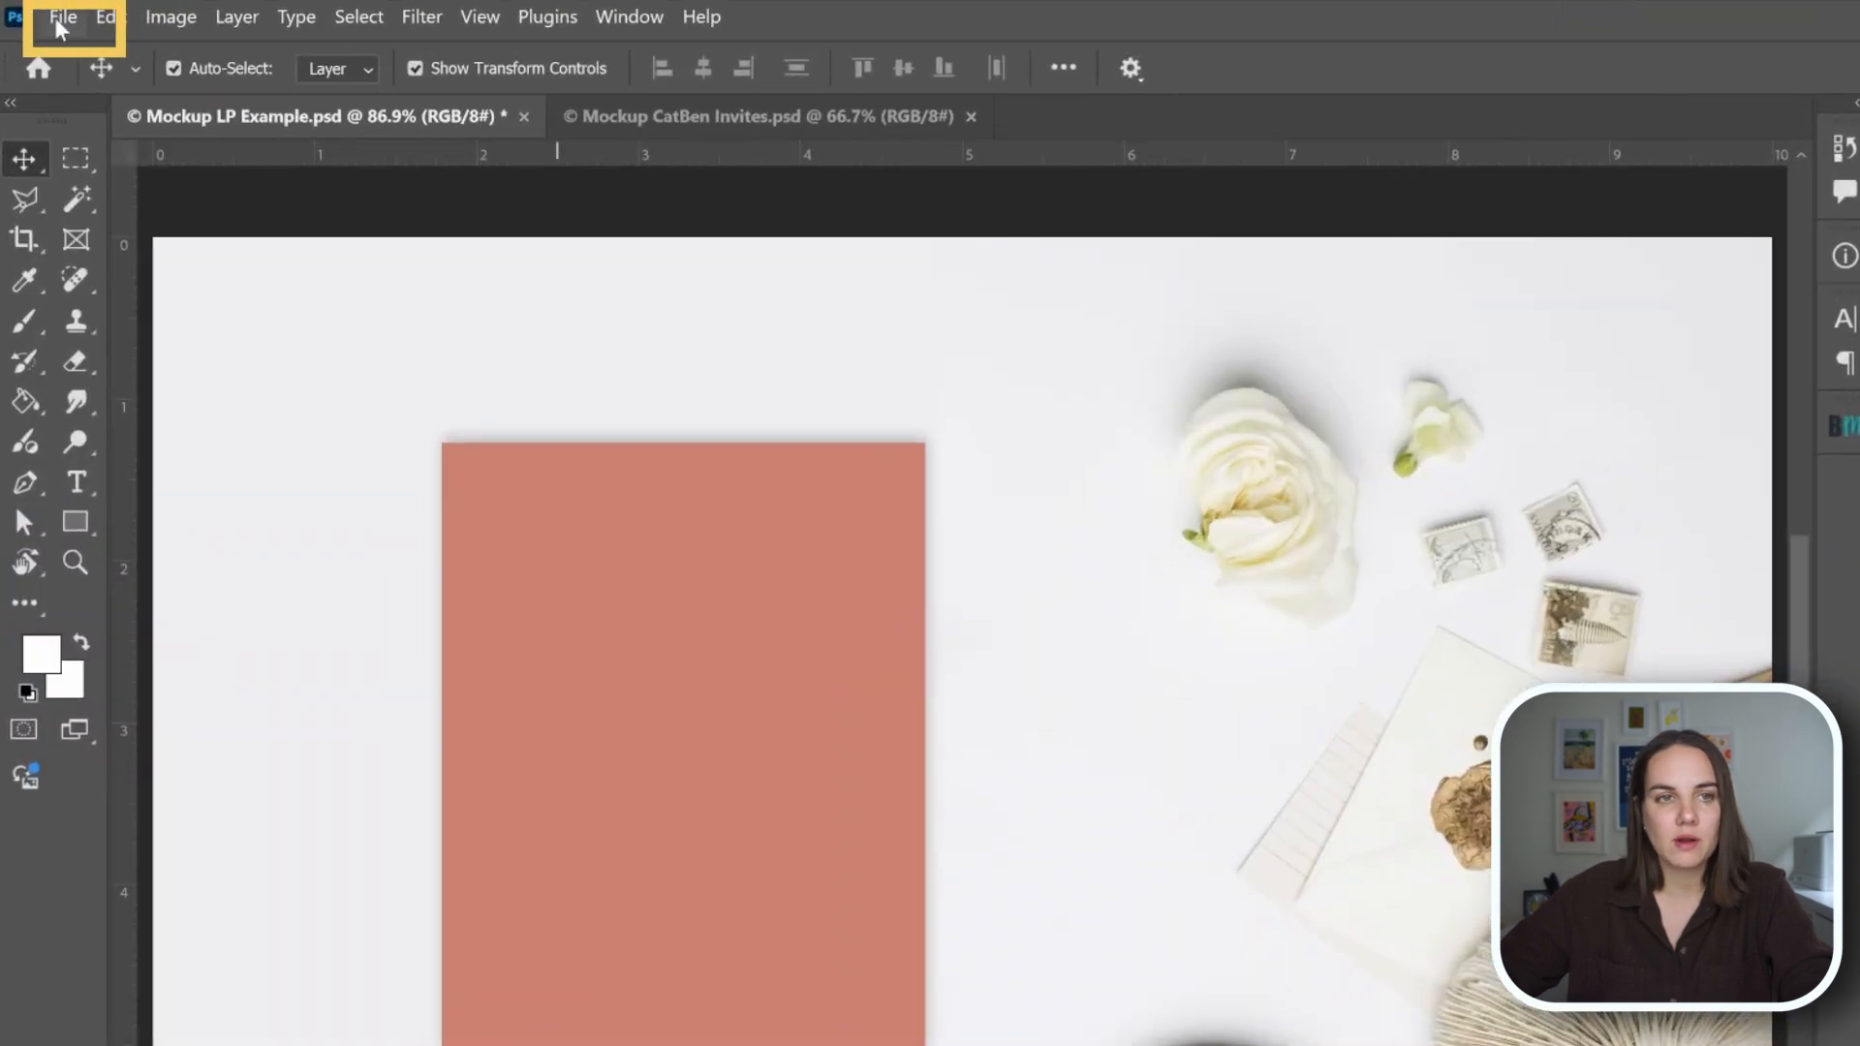
# Switch to Photoshop and choose the recent Primary Colors Floral Suite file to place as a linked object.
pyautogui.click(60, 29)
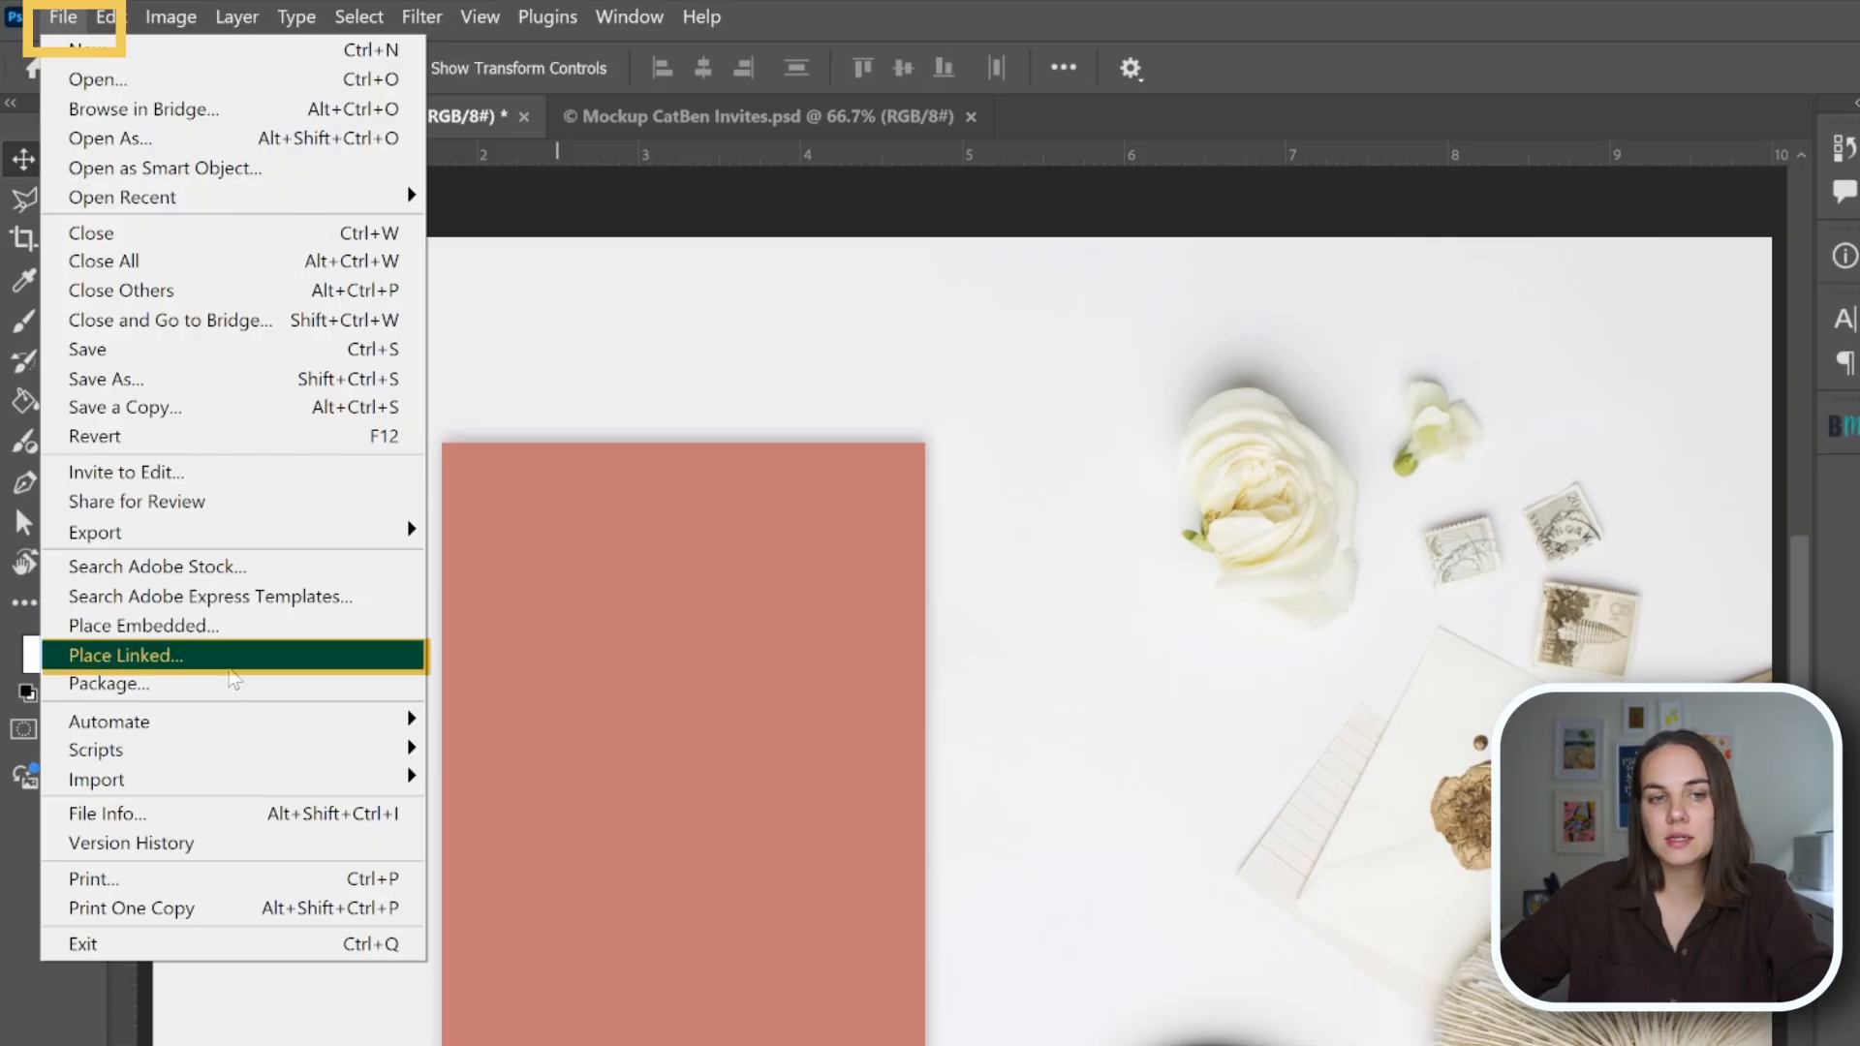
pyautogui.click(229, 666)
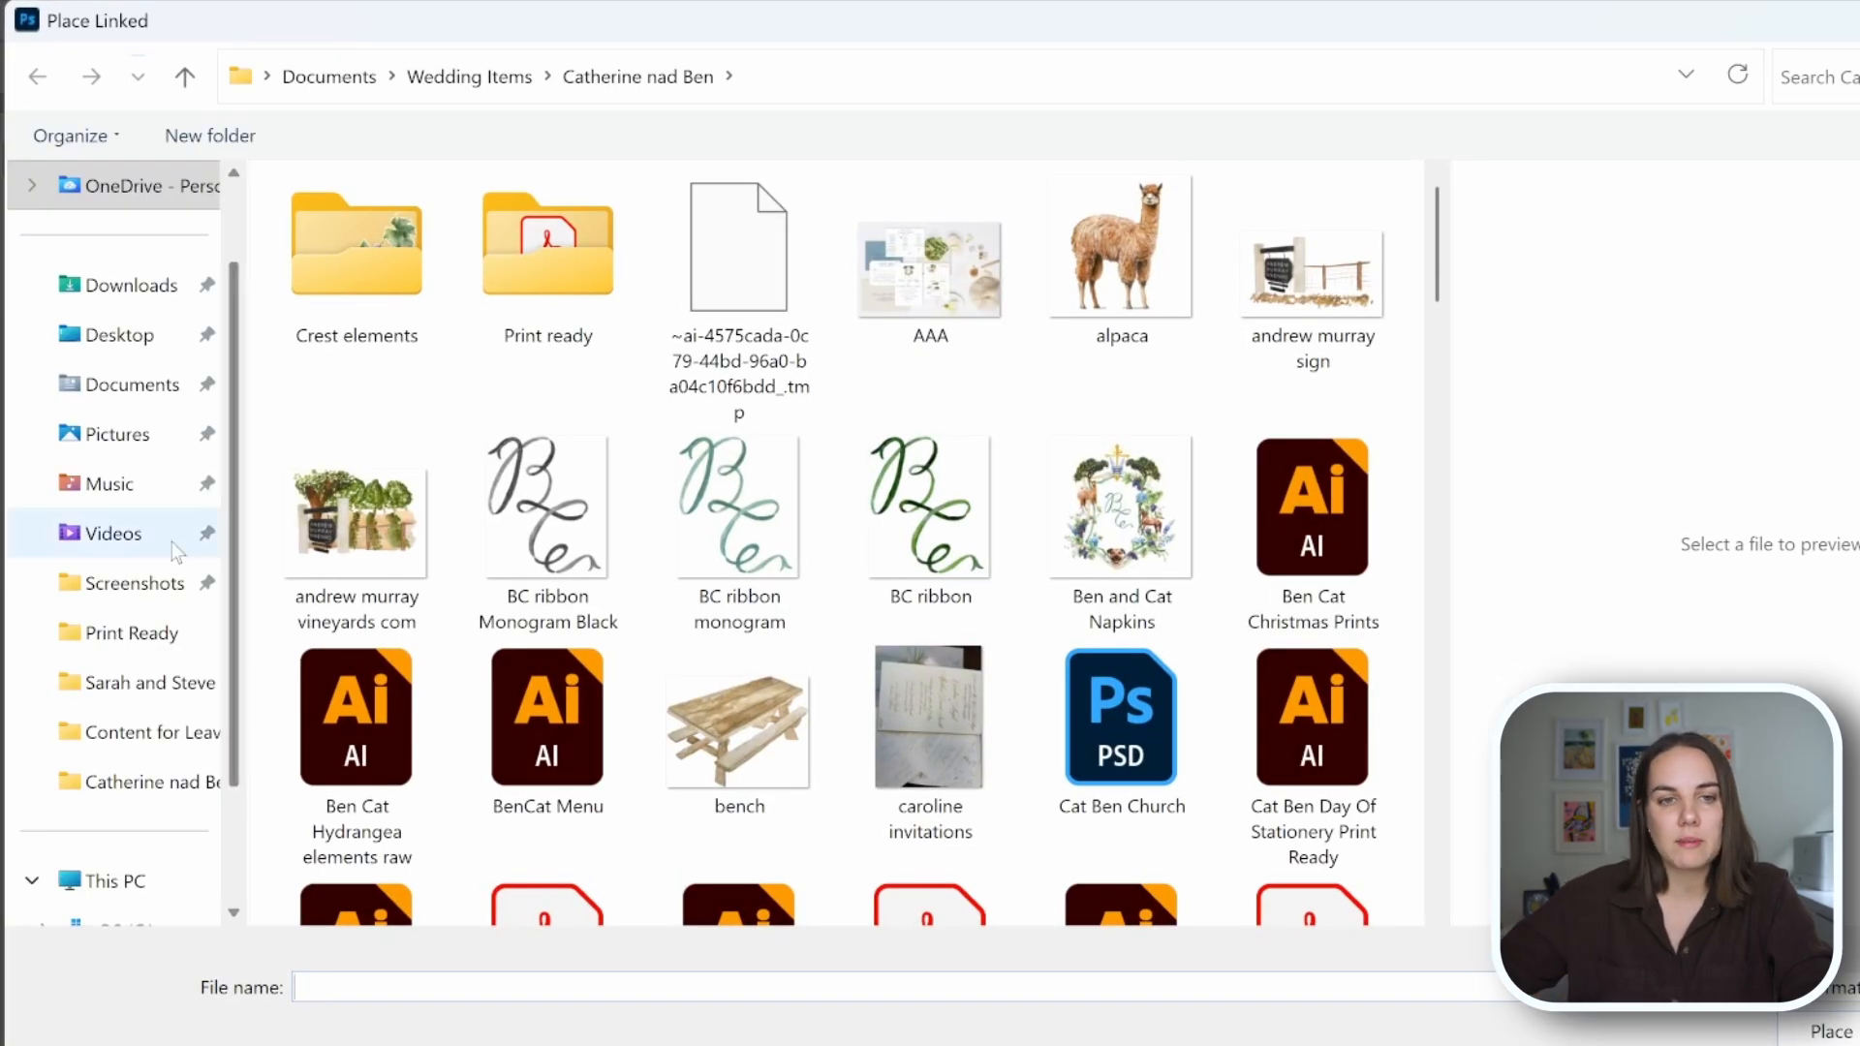
pyautogui.scroll(2, 116, 542)
pyautogui.click(108, 196)
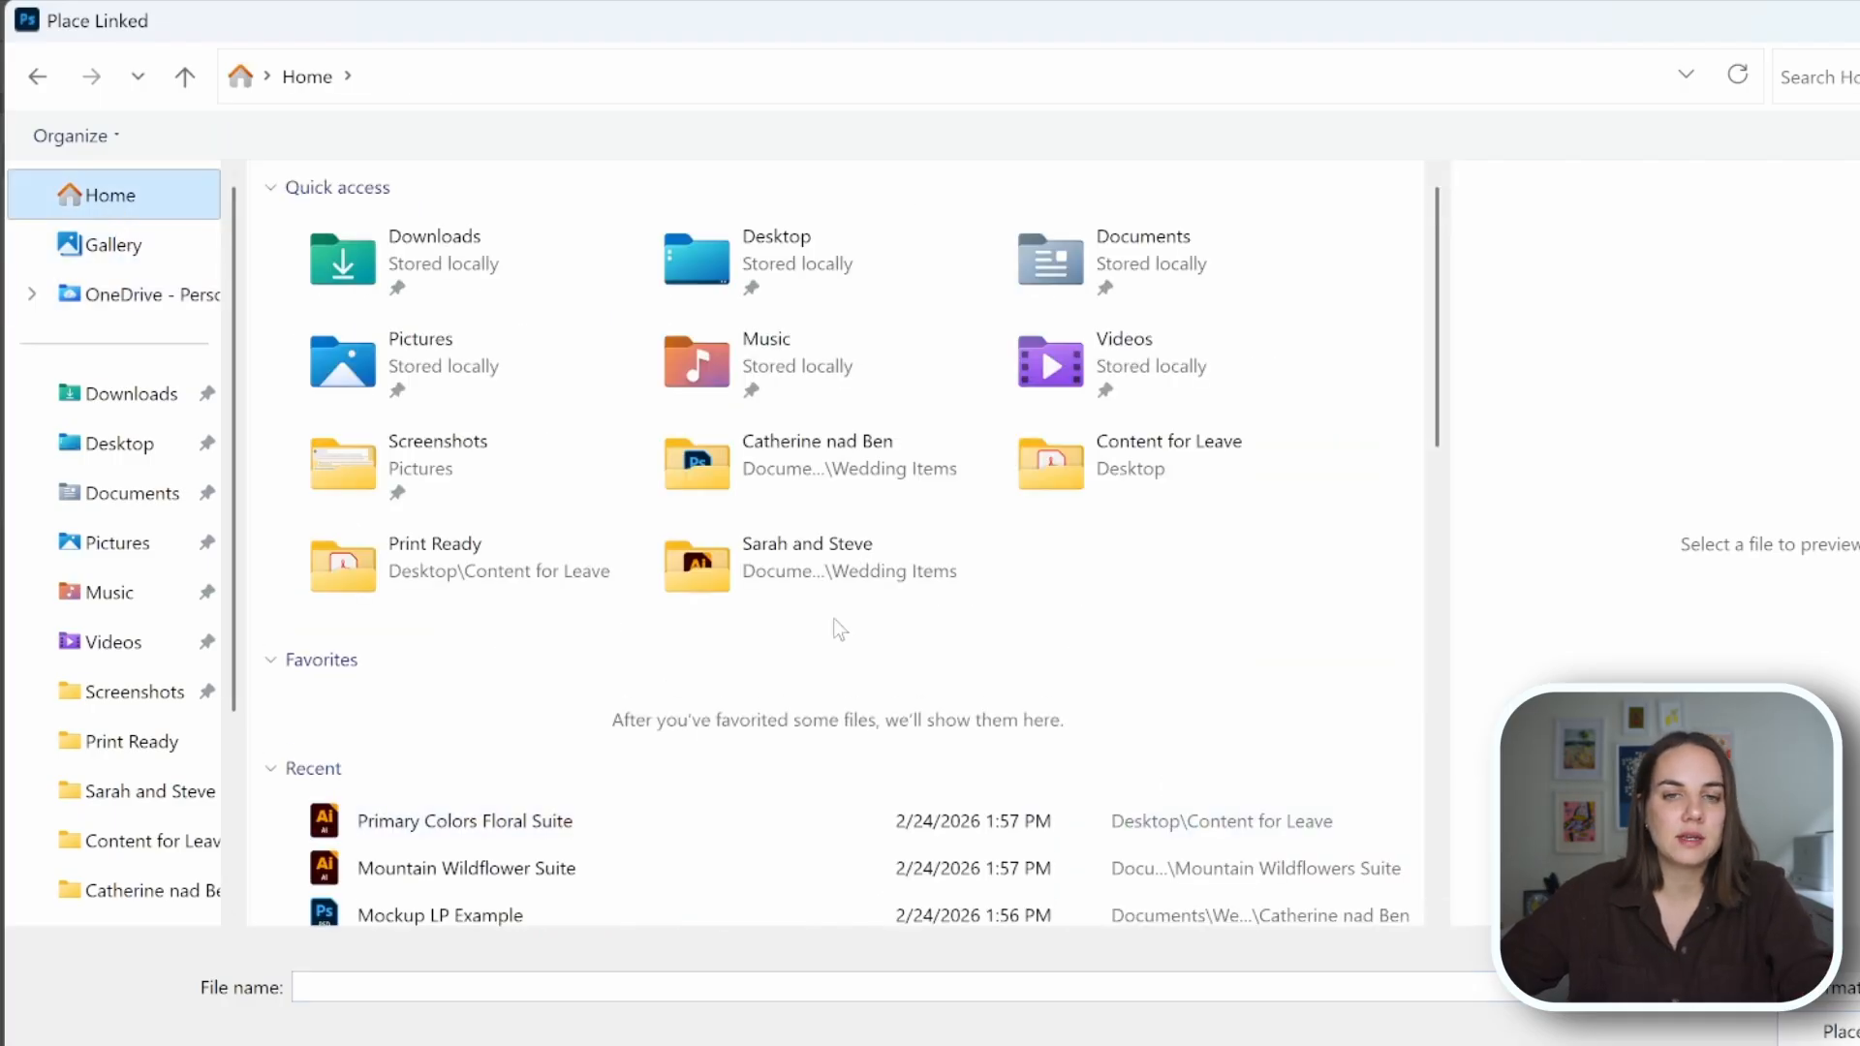
pyautogui.scroll(-2, 834, 625)
pyautogui.click(570, 721)
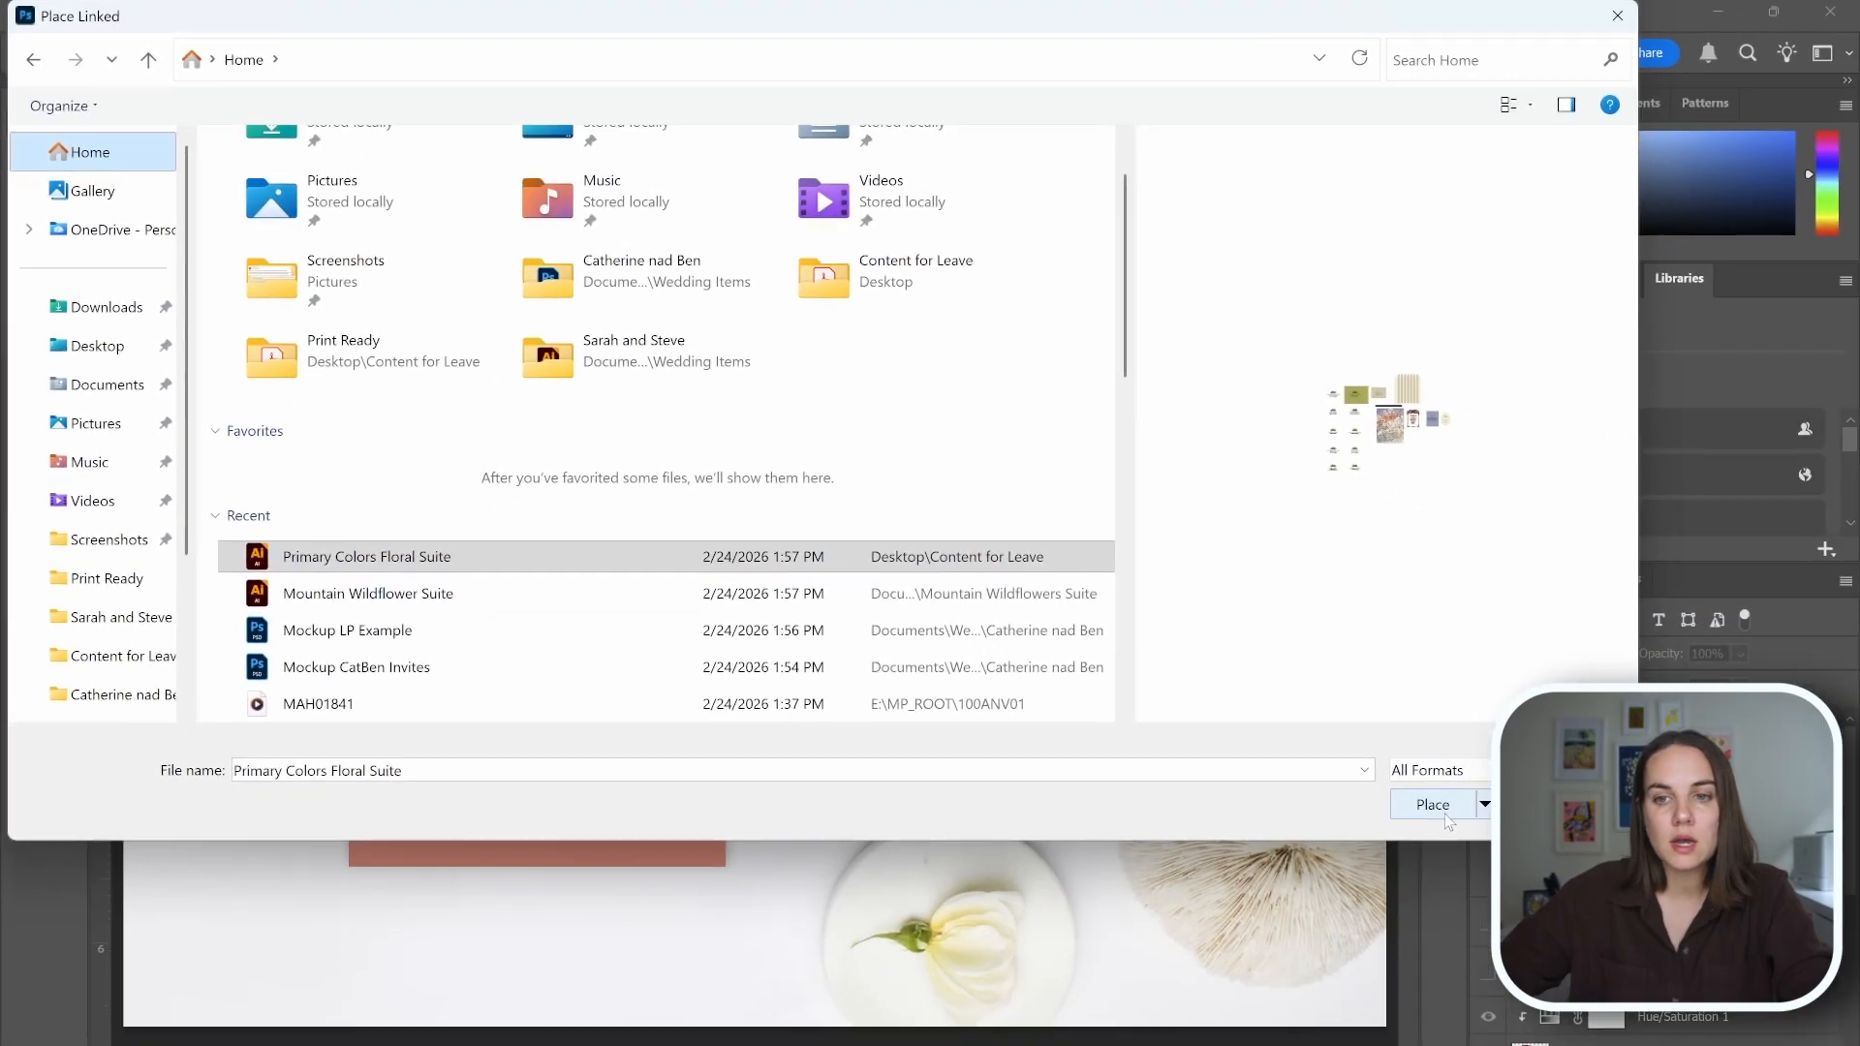
pyautogui.click(1432, 805)
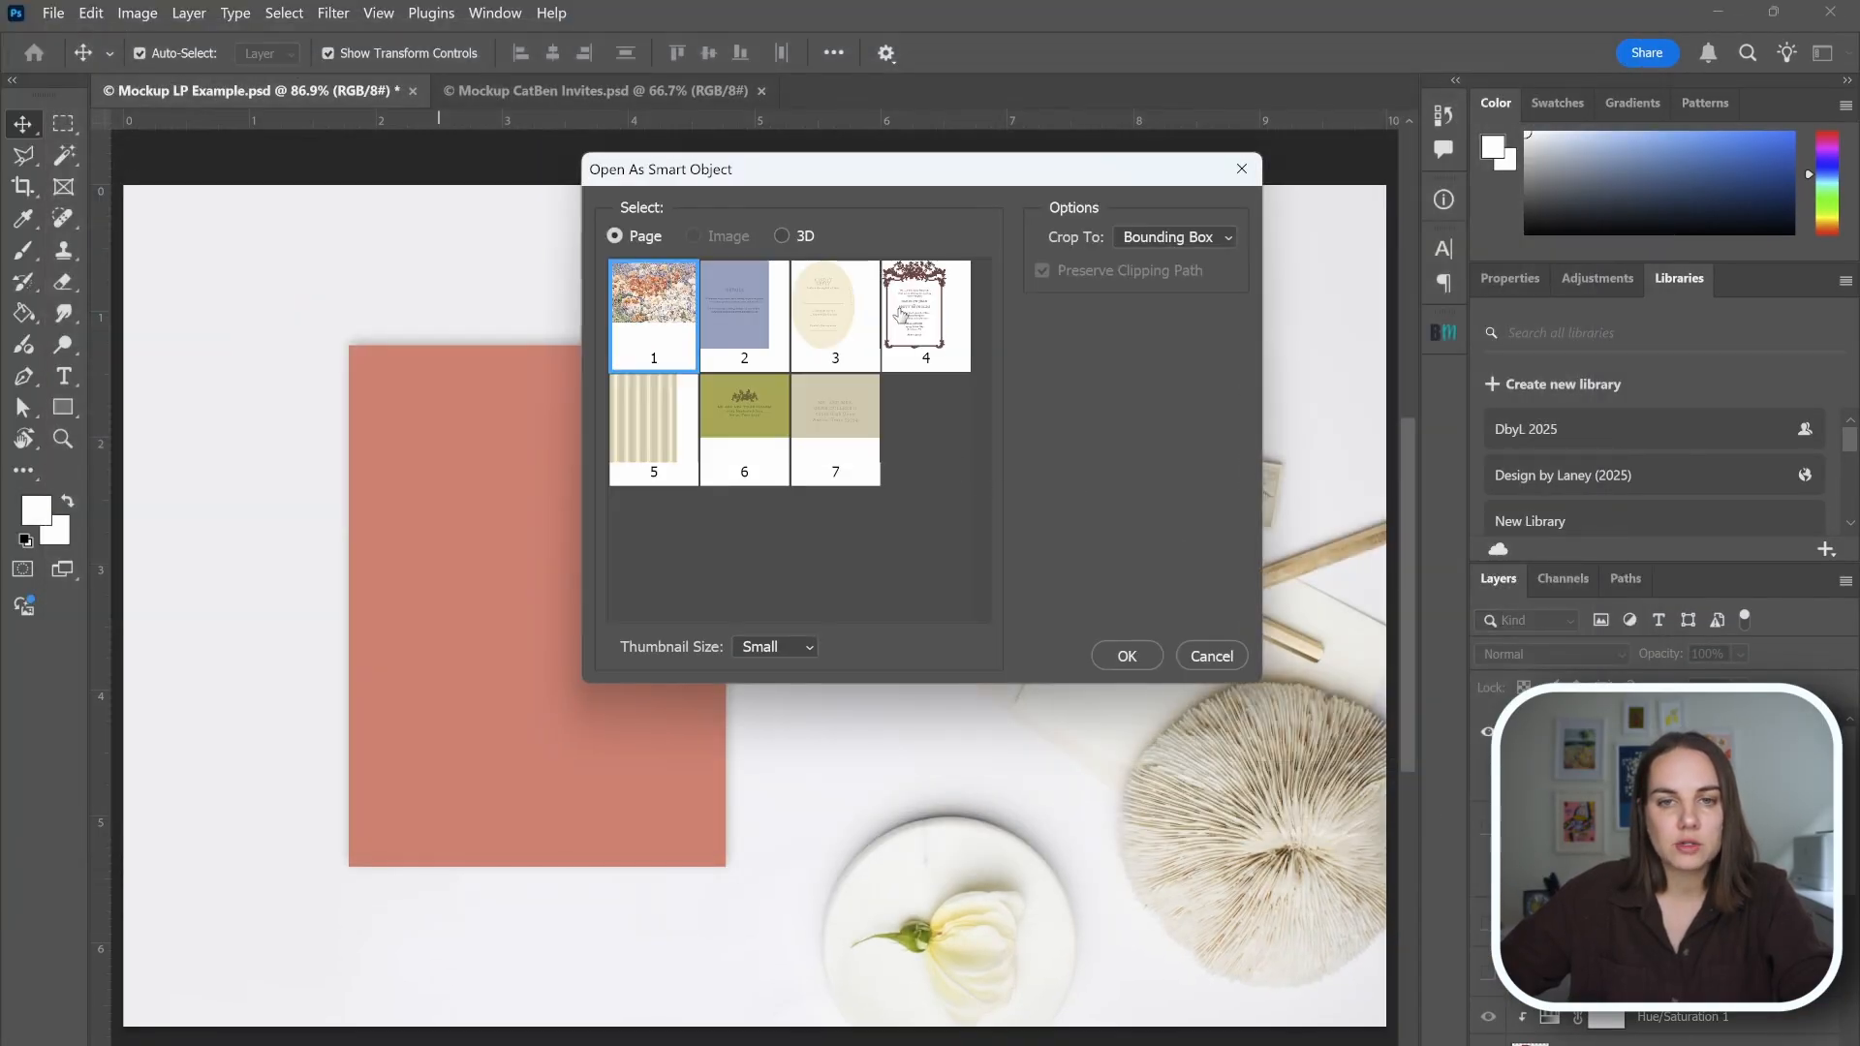
# Place page 4, the framed invitation, as a smart object cropped to Bounding Box.
pyautogui.click(947, 345)
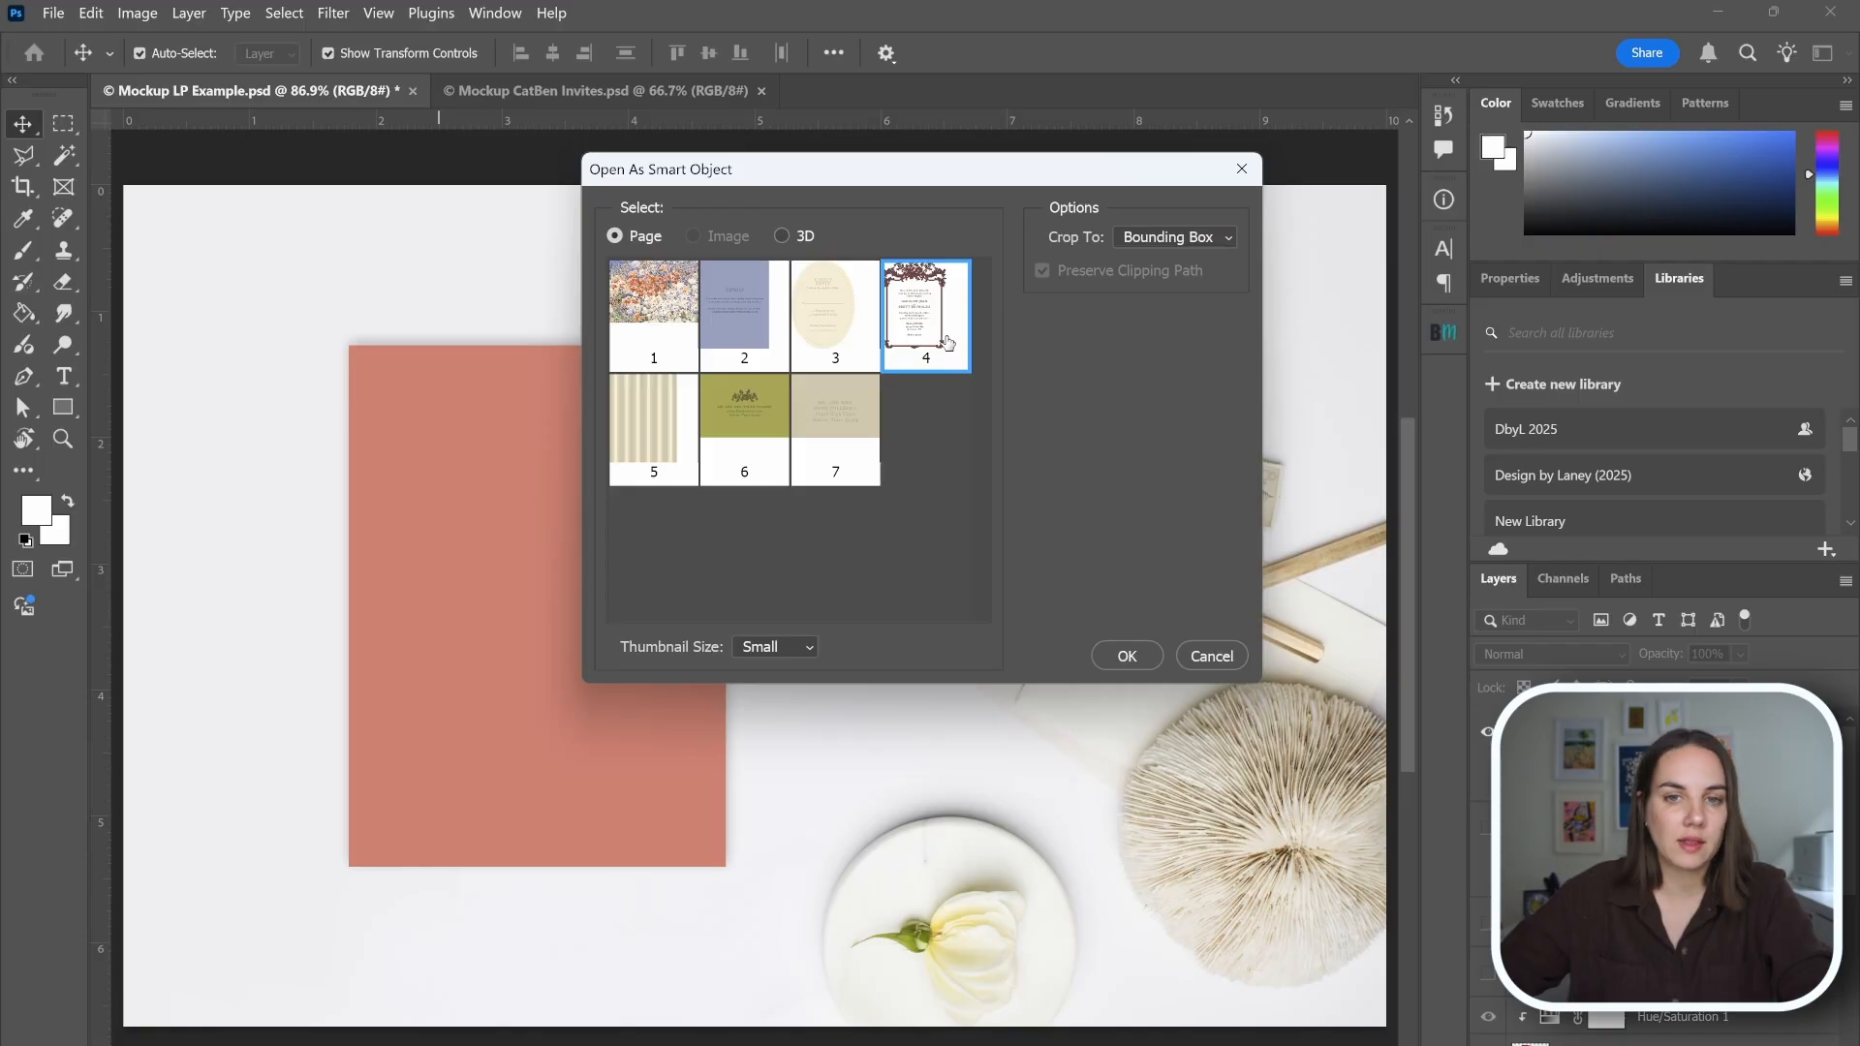
pyautogui.click(1217, 236)
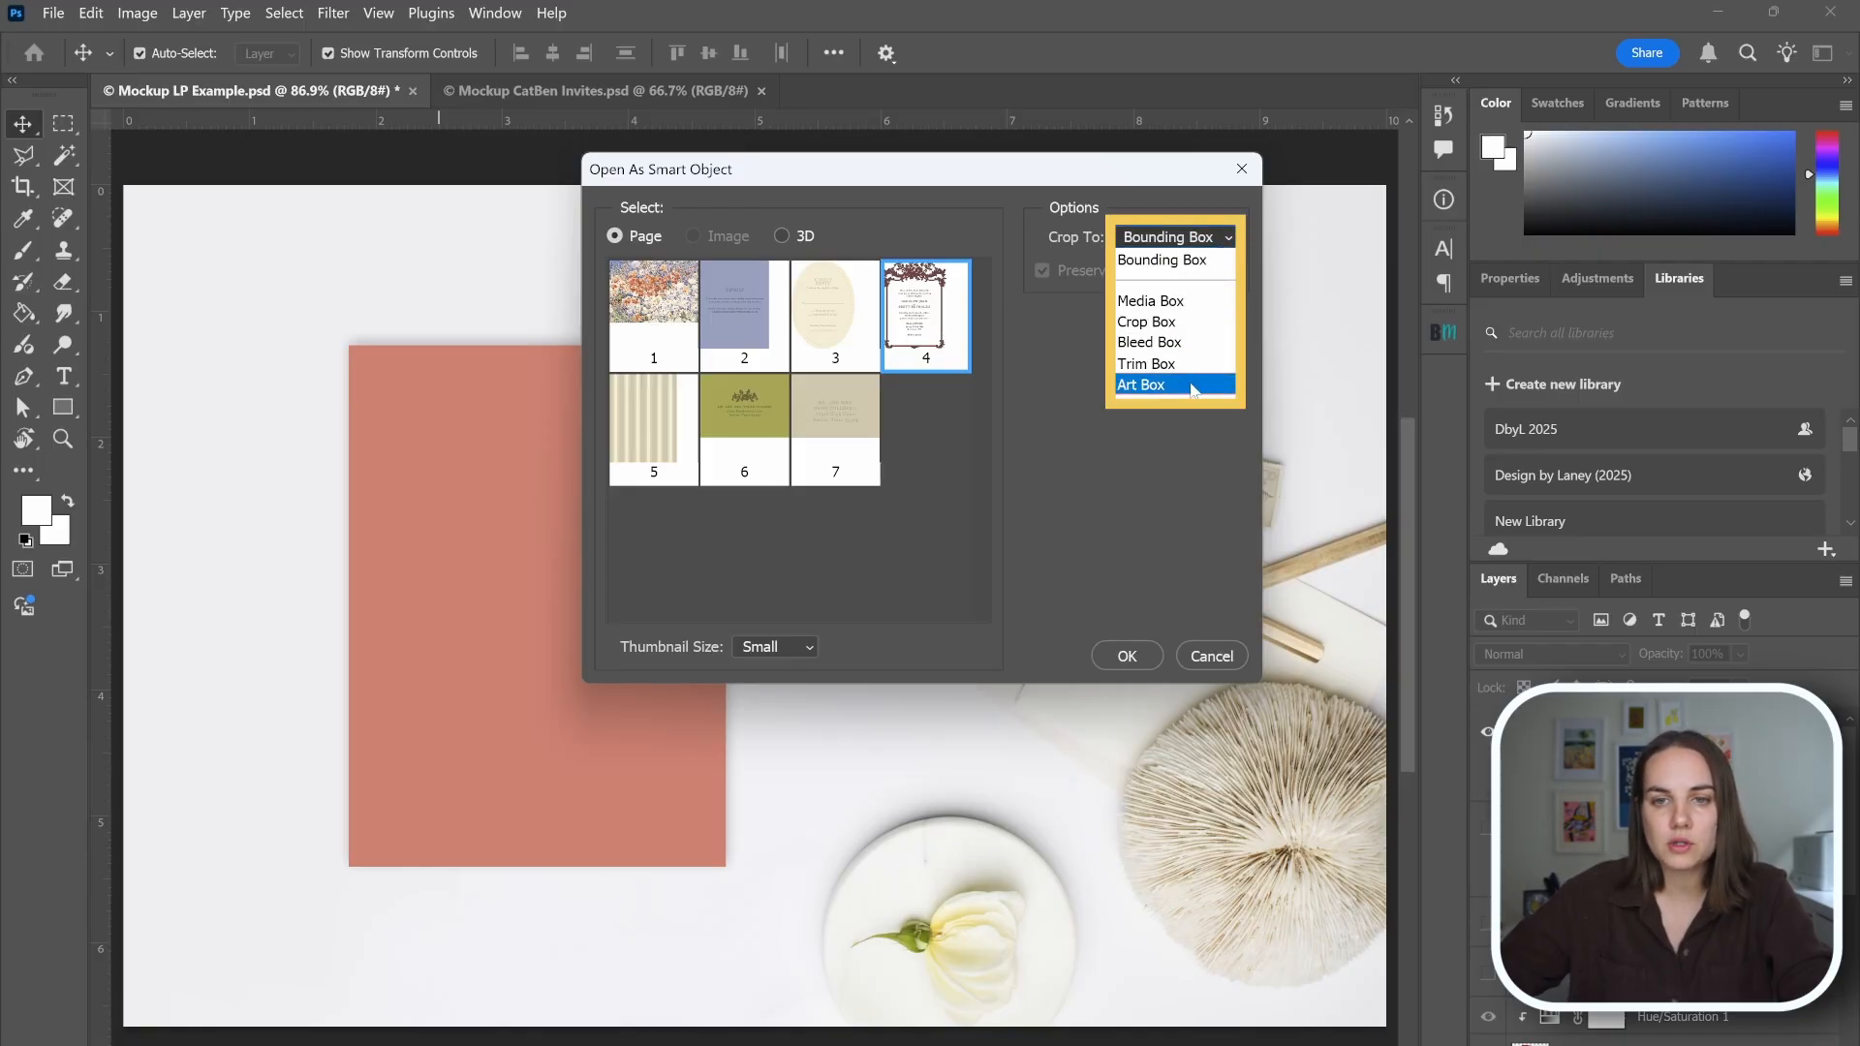
pyautogui.click(1193, 259)
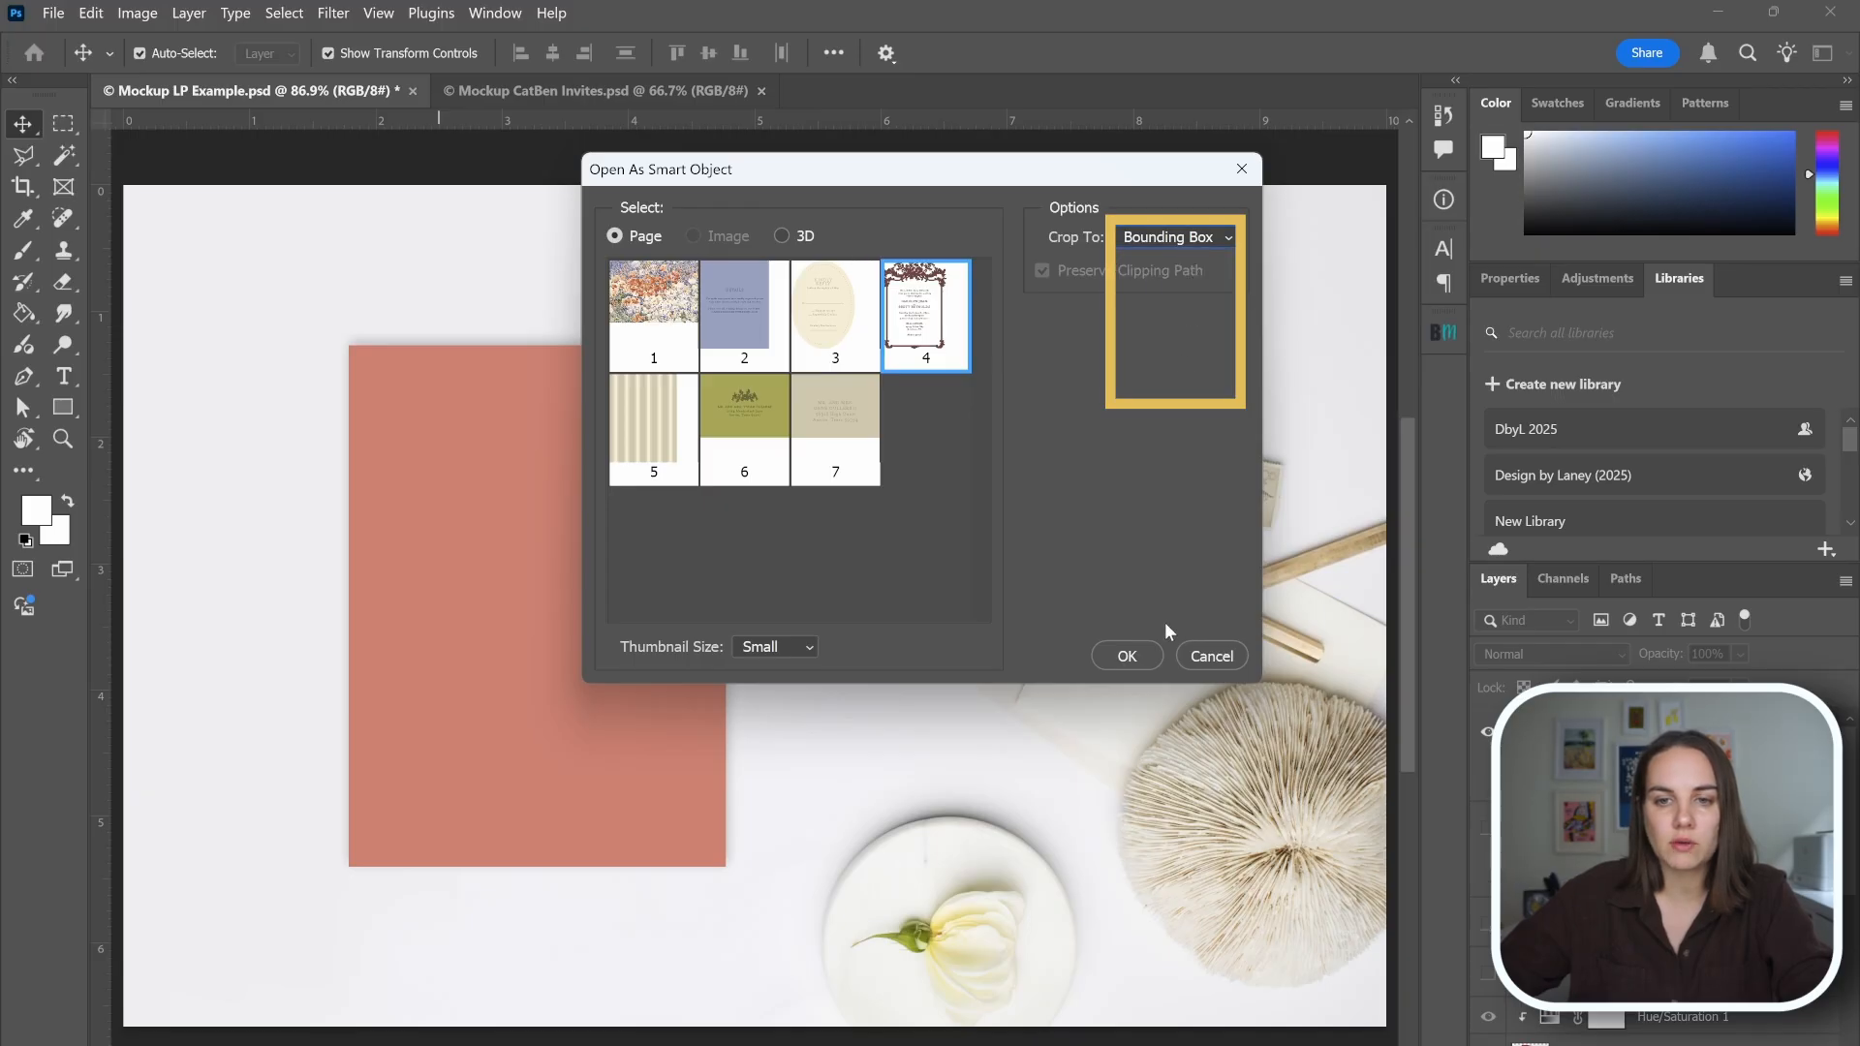
pyautogui.click(1139, 661)
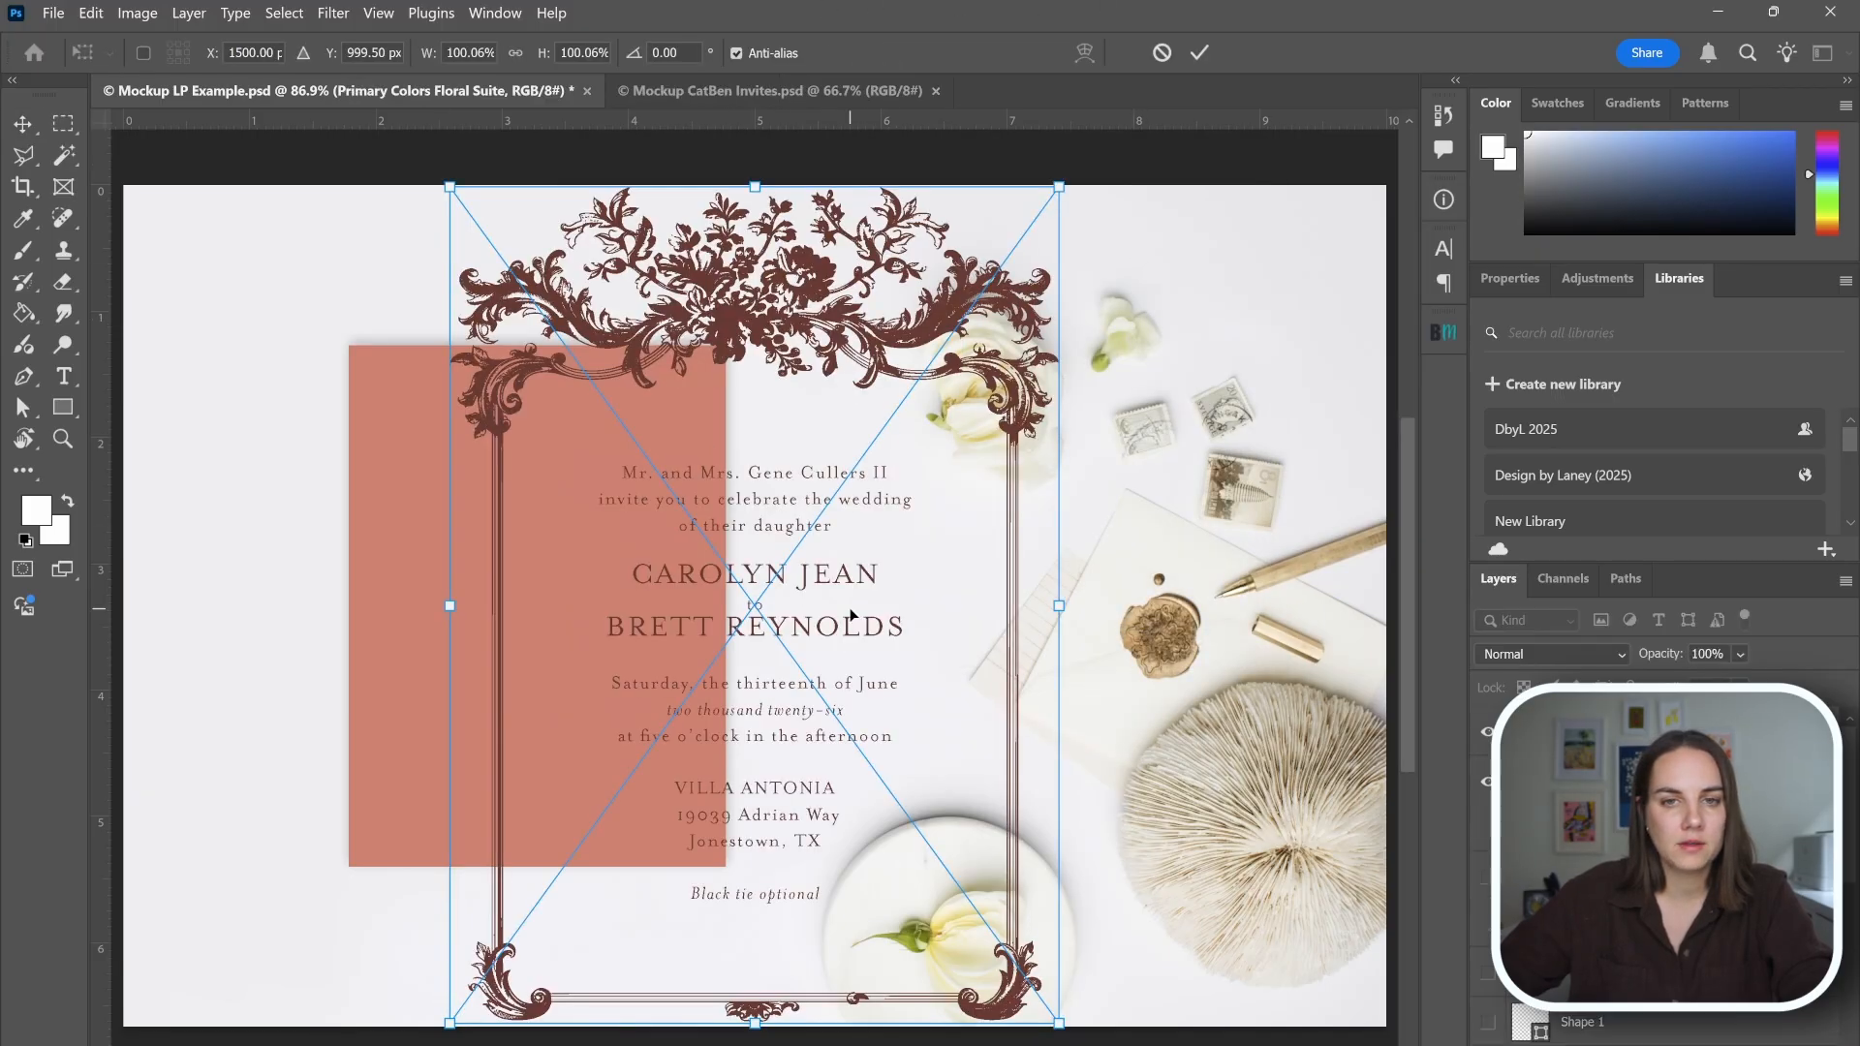
# Scale down and position the placed invitation artwork to fit just inside the red card.
pyautogui.moveTo(1060, 188); pyautogui.dragTo(722, 618)
pyautogui.moveTo(660, 683); pyautogui.dragTo(588, 428)
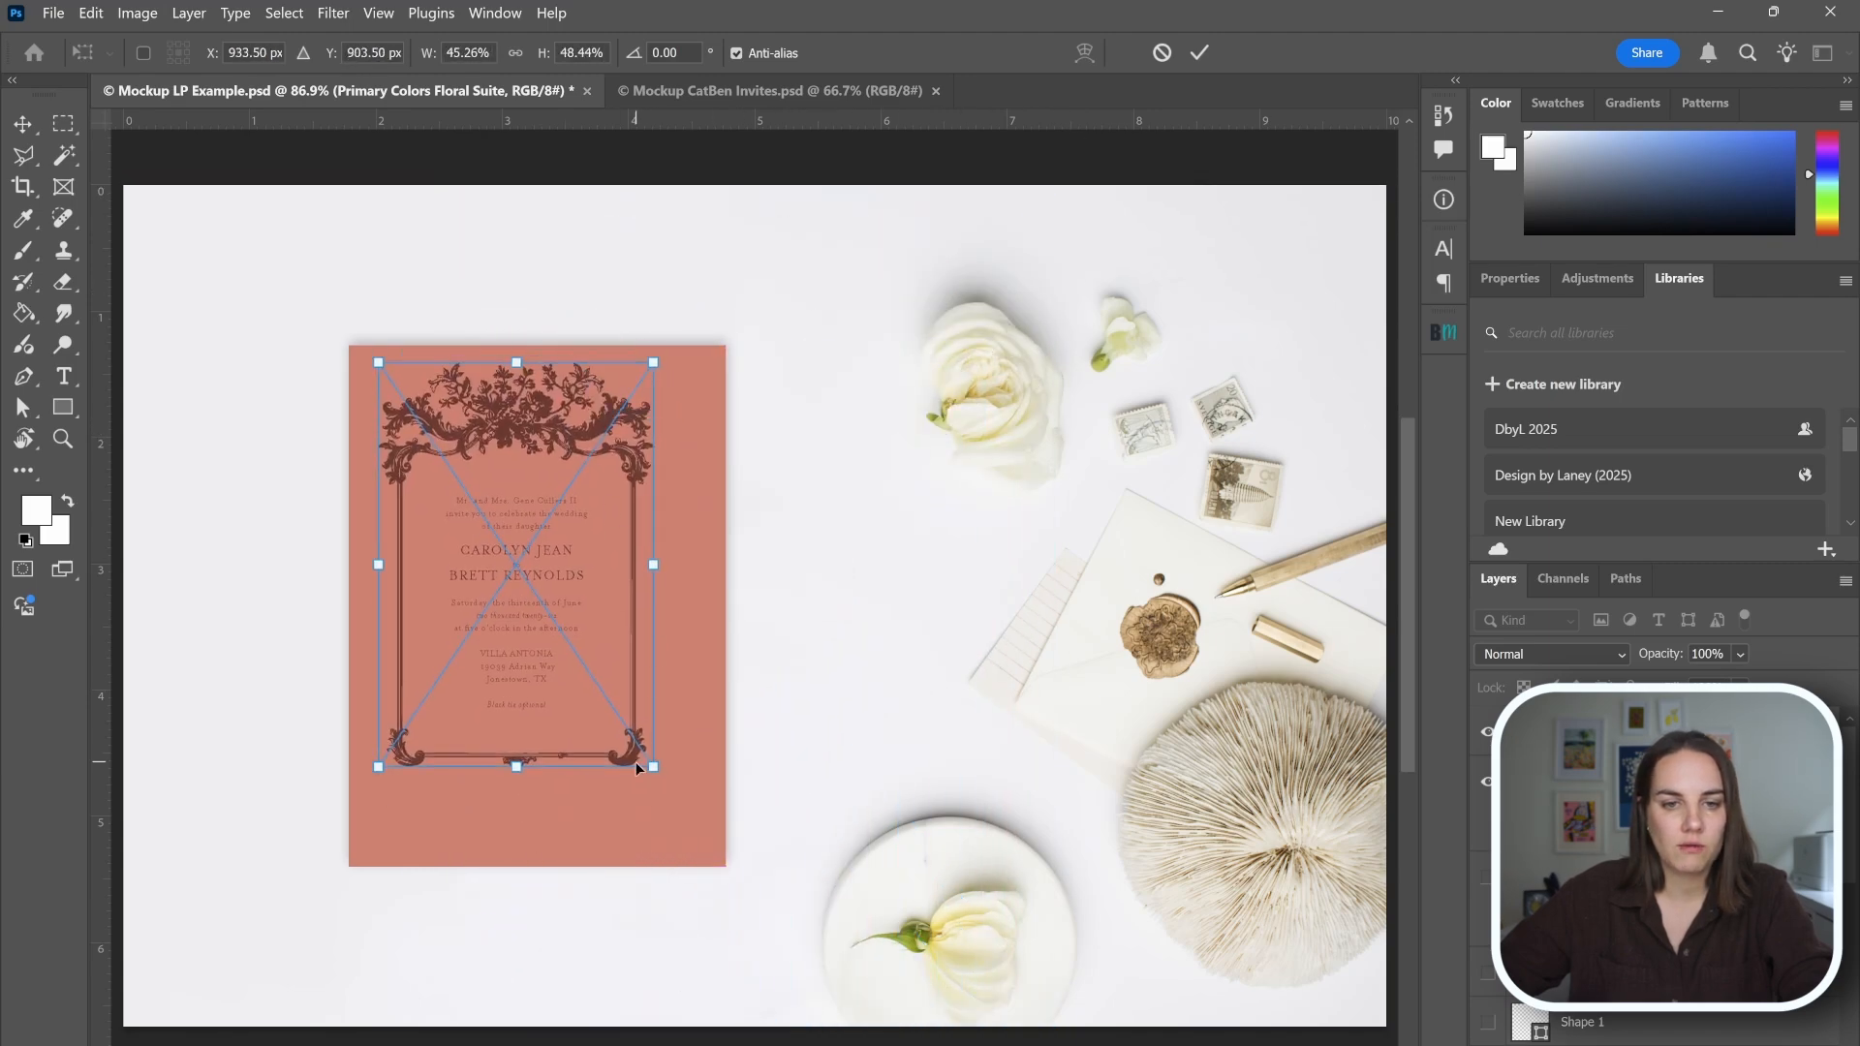
pyautogui.moveTo(651, 768); pyautogui.dragTo(725, 862)
pyautogui.press('Return')
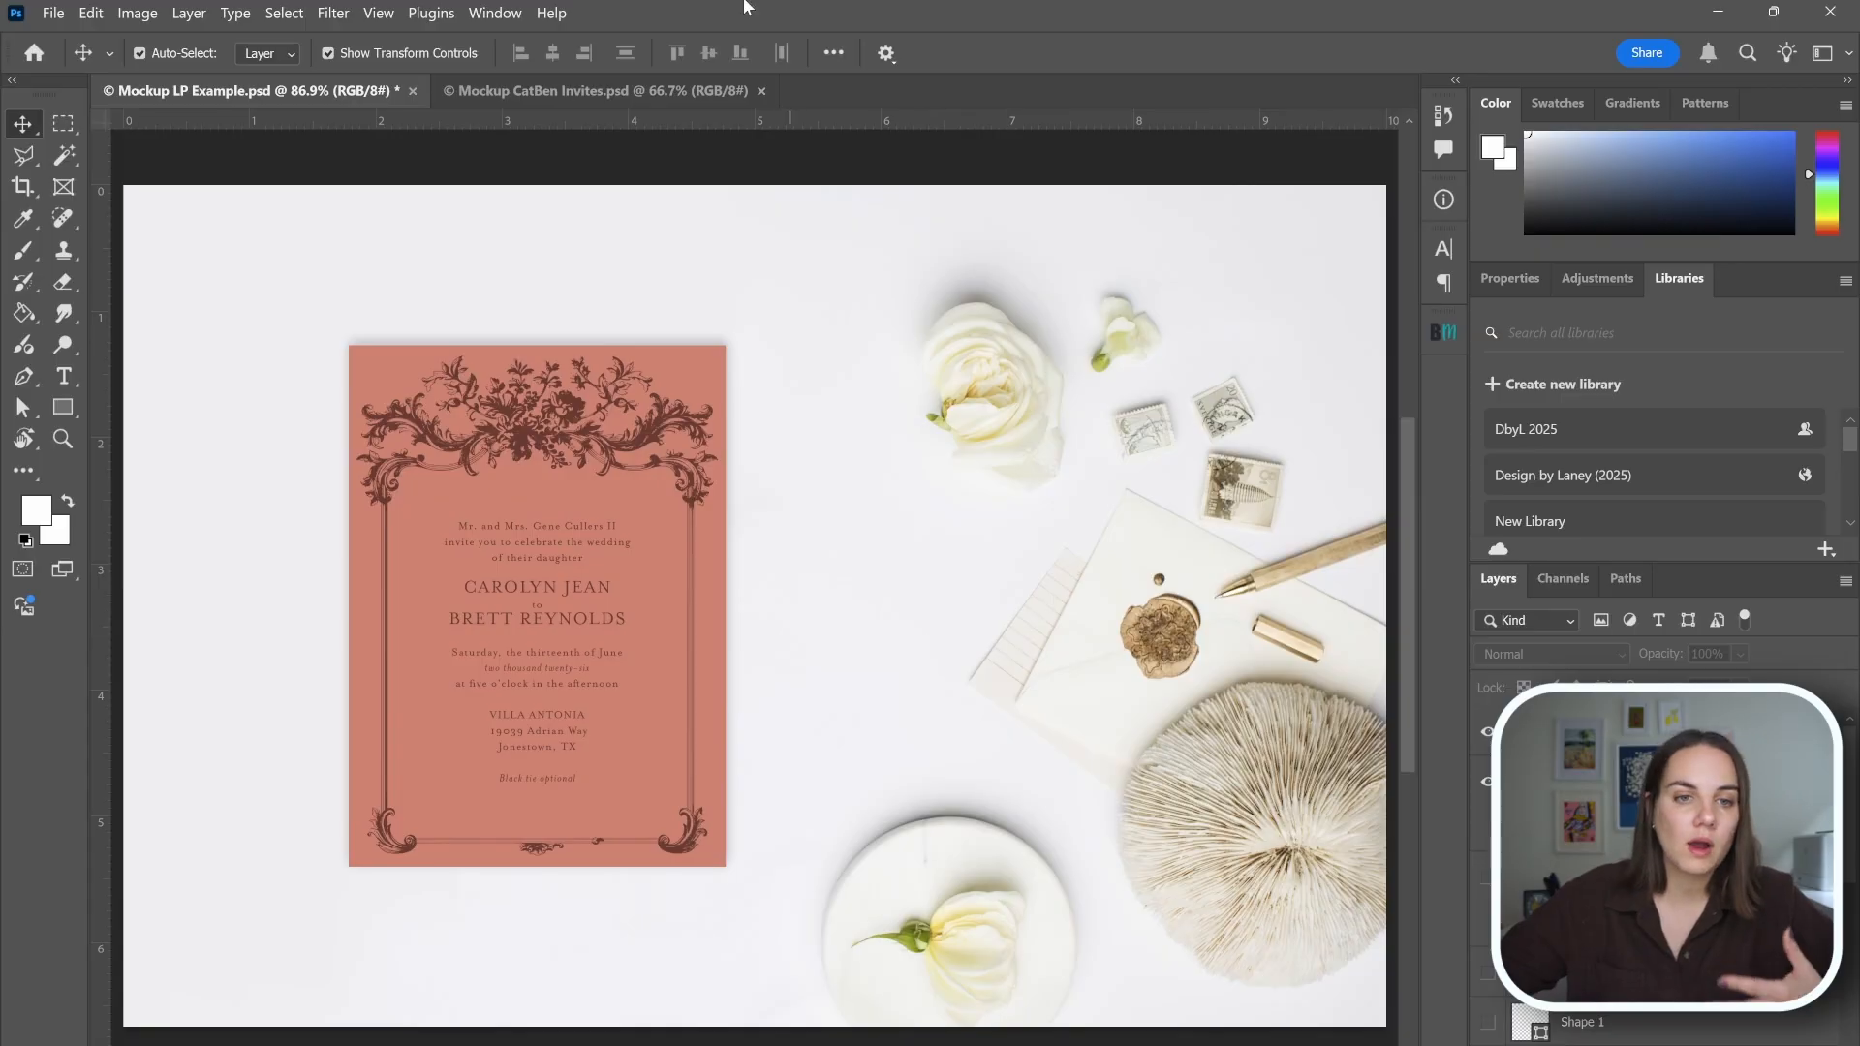
# Nudge the placed invitation artwork slightly to centre it on the red card.
pyautogui.click(569, 444)
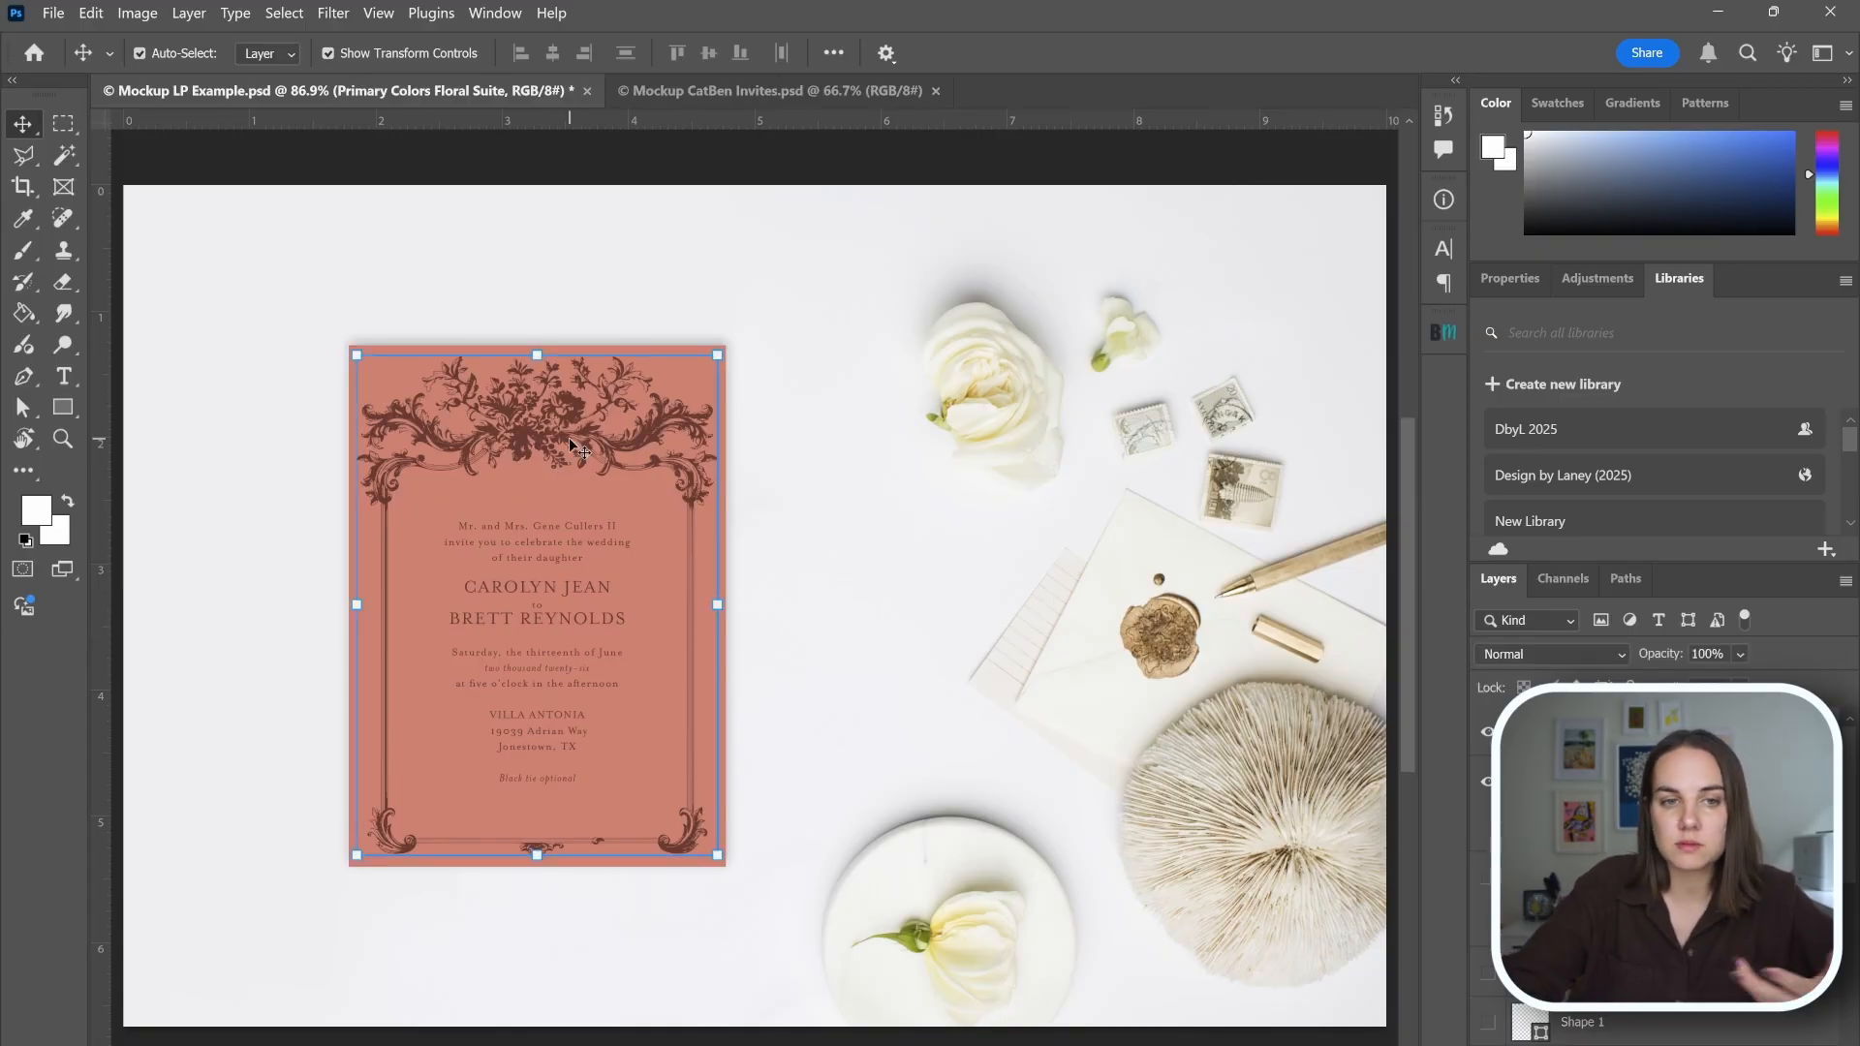
pyautogui.press('Left')
pyautogui.press('Up')
pyautogui.press('Right')
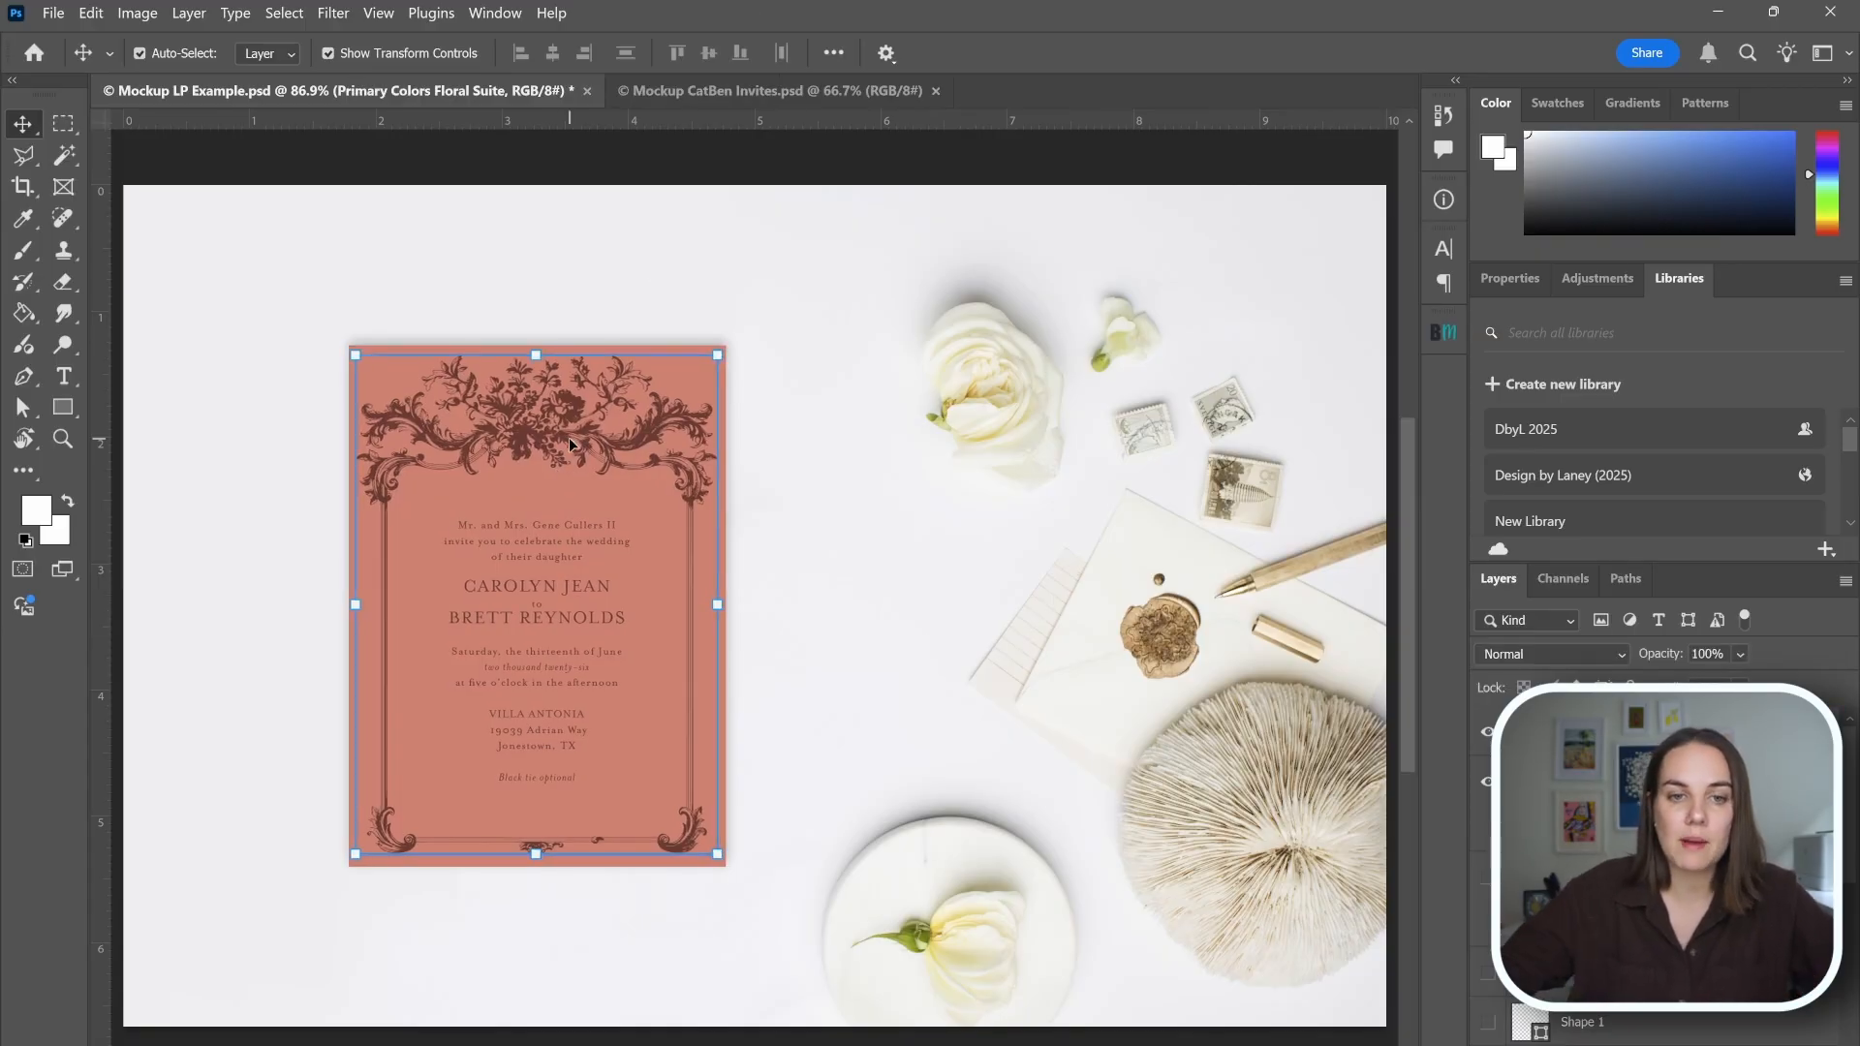
# Deselect the placed artwork, switch to Illustrator and replace the bride's name on the framed invitation with another full name.
pyautogui.click(881, 490)
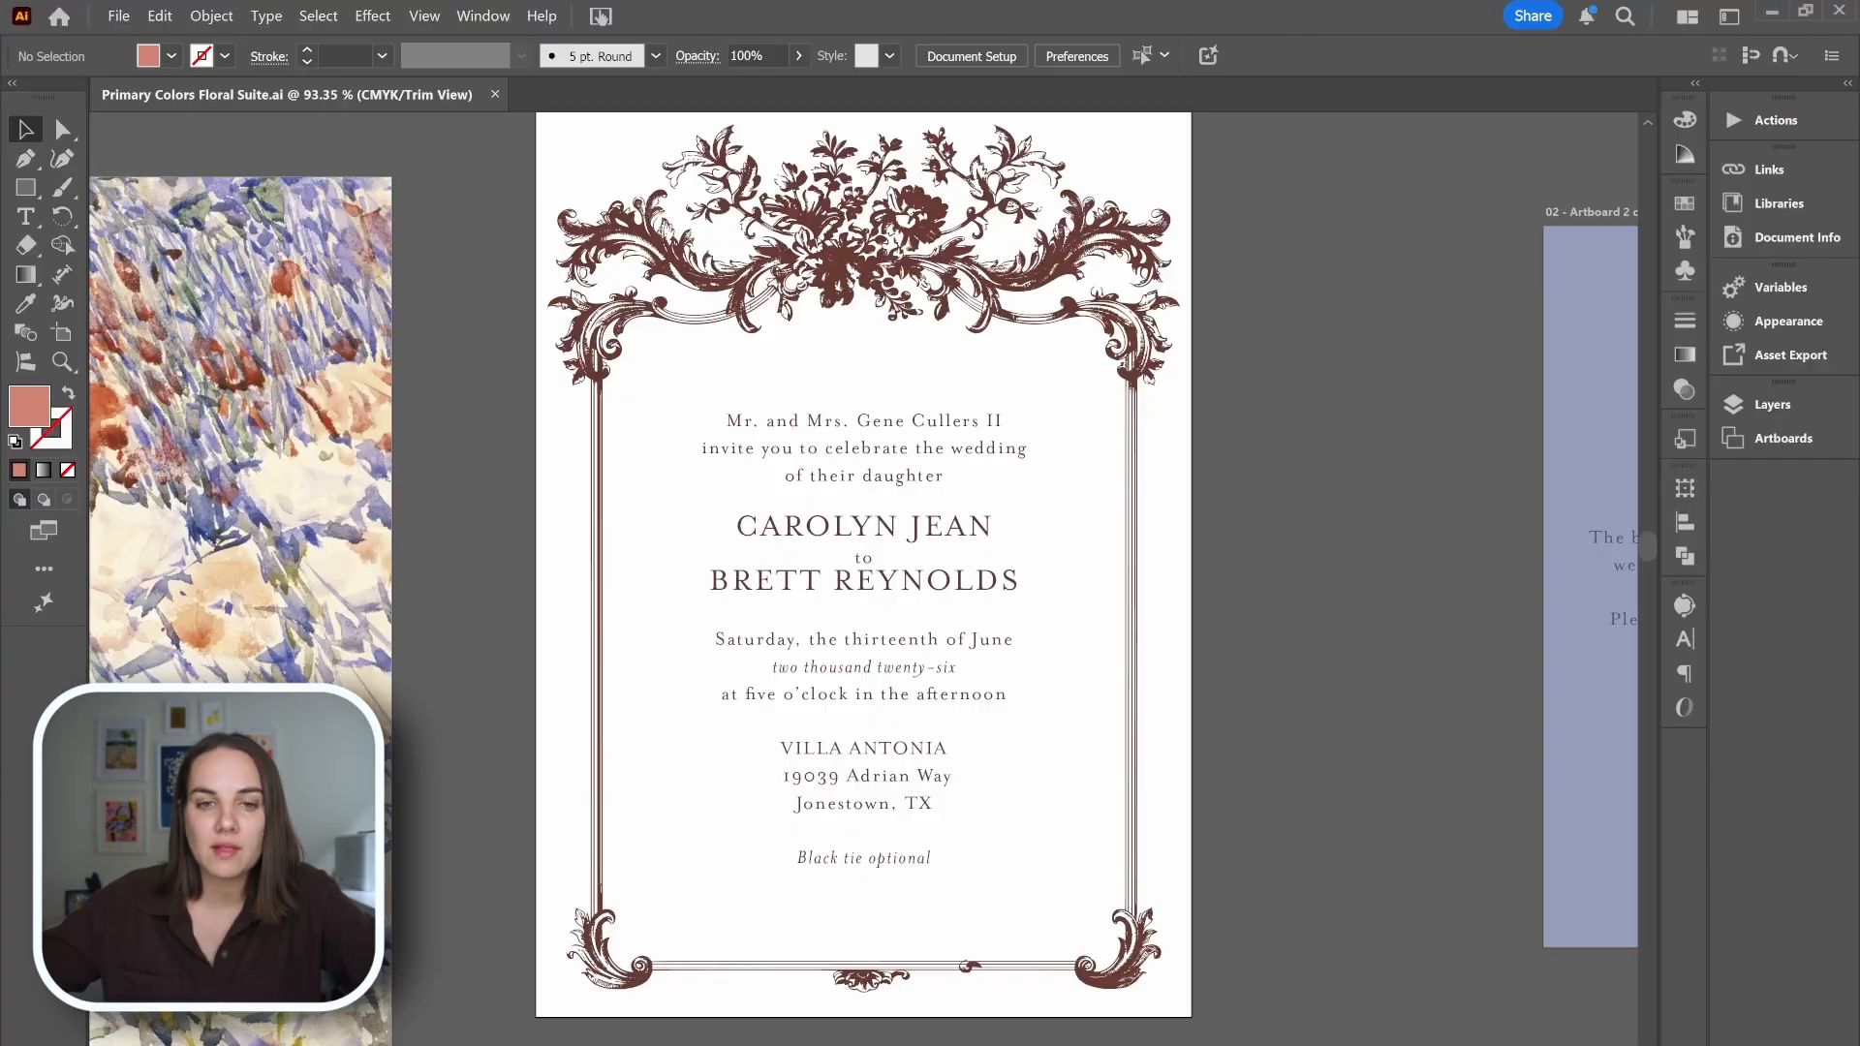
pyautogui.click(860, 539)
pyautogui.doubleClick(860, 539)
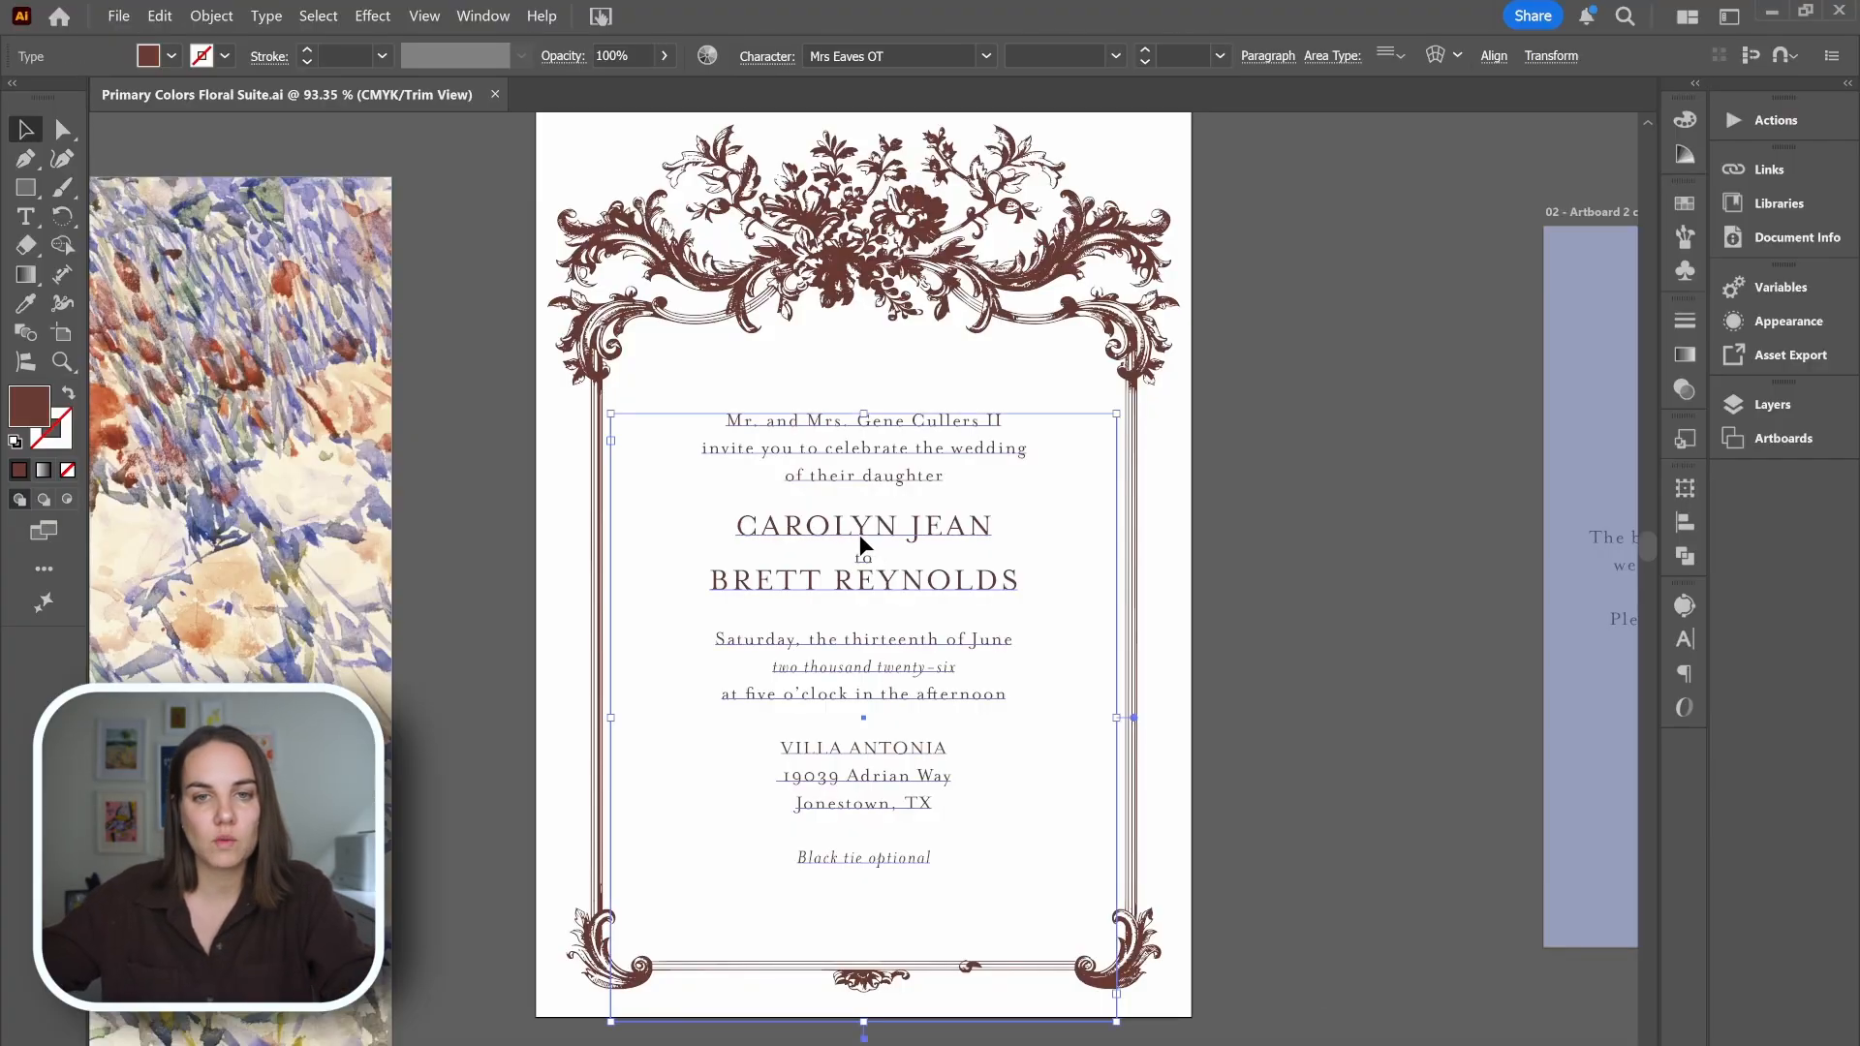
pyautogui.tripleClick(860, 538)
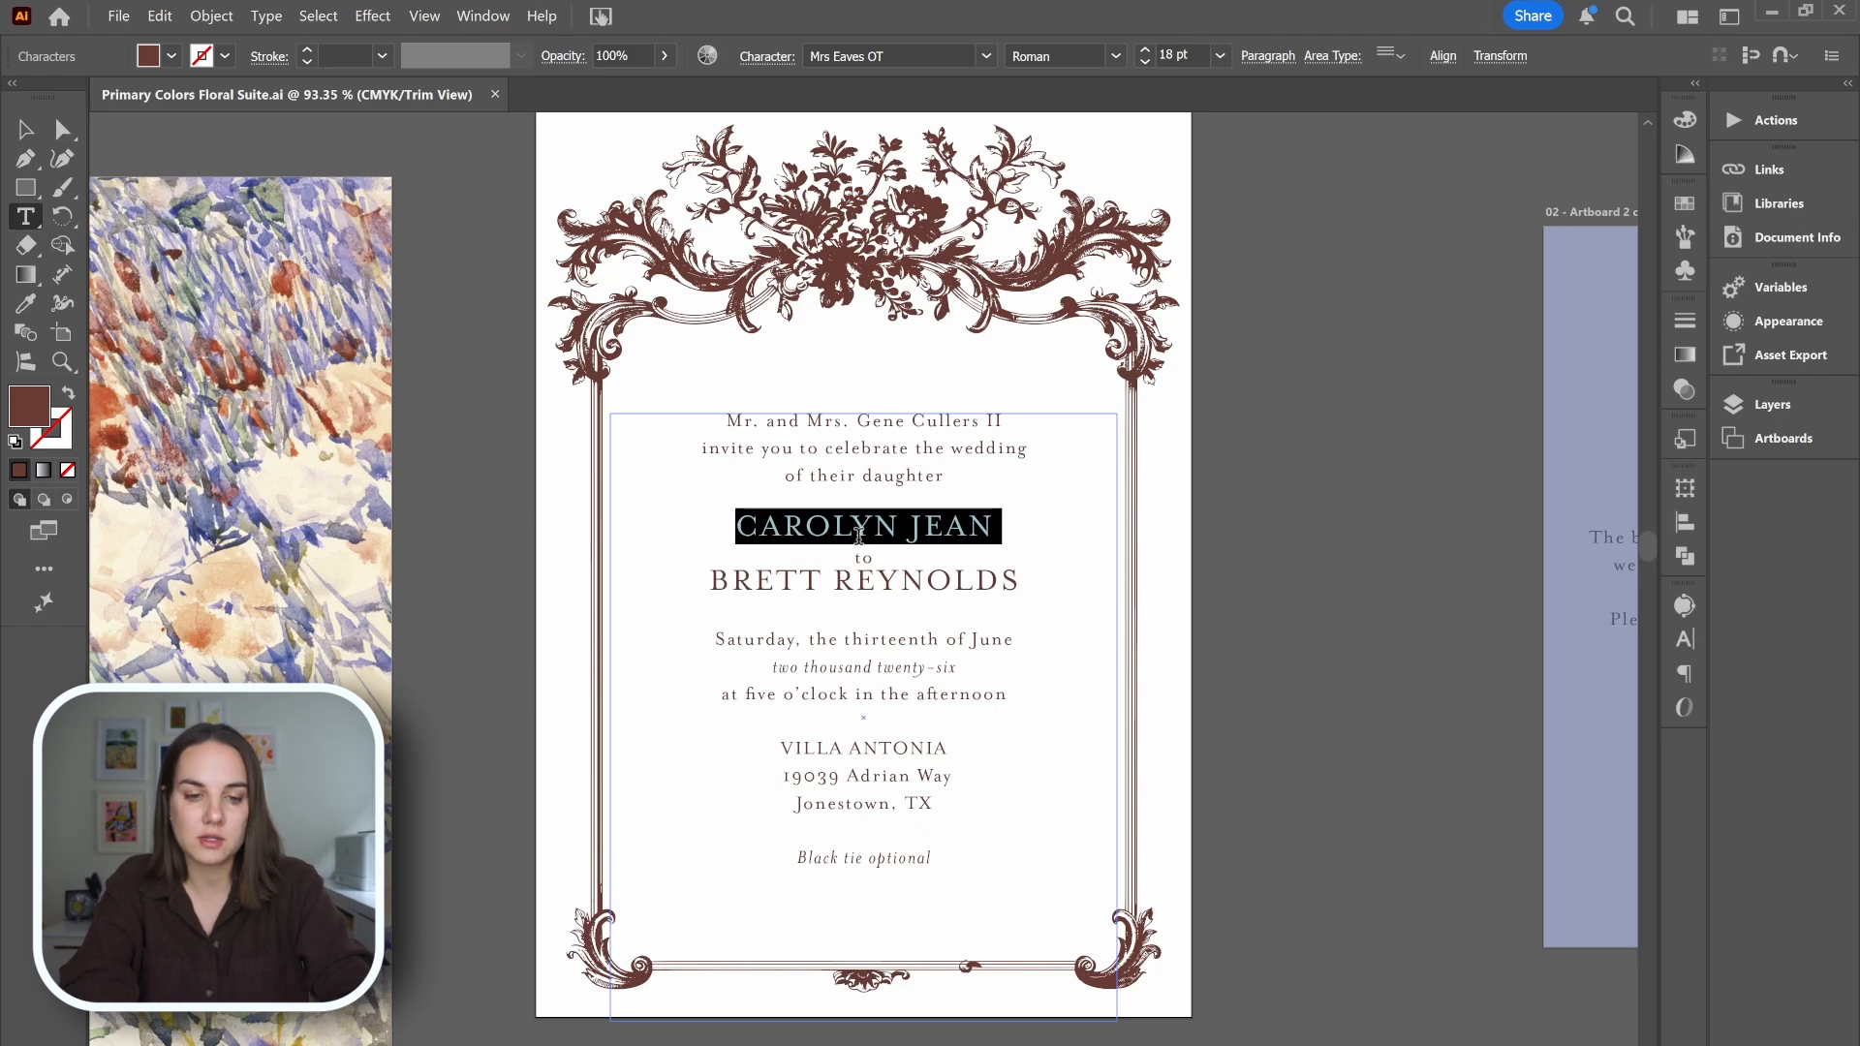
pyautogui.write('RACHEL ')
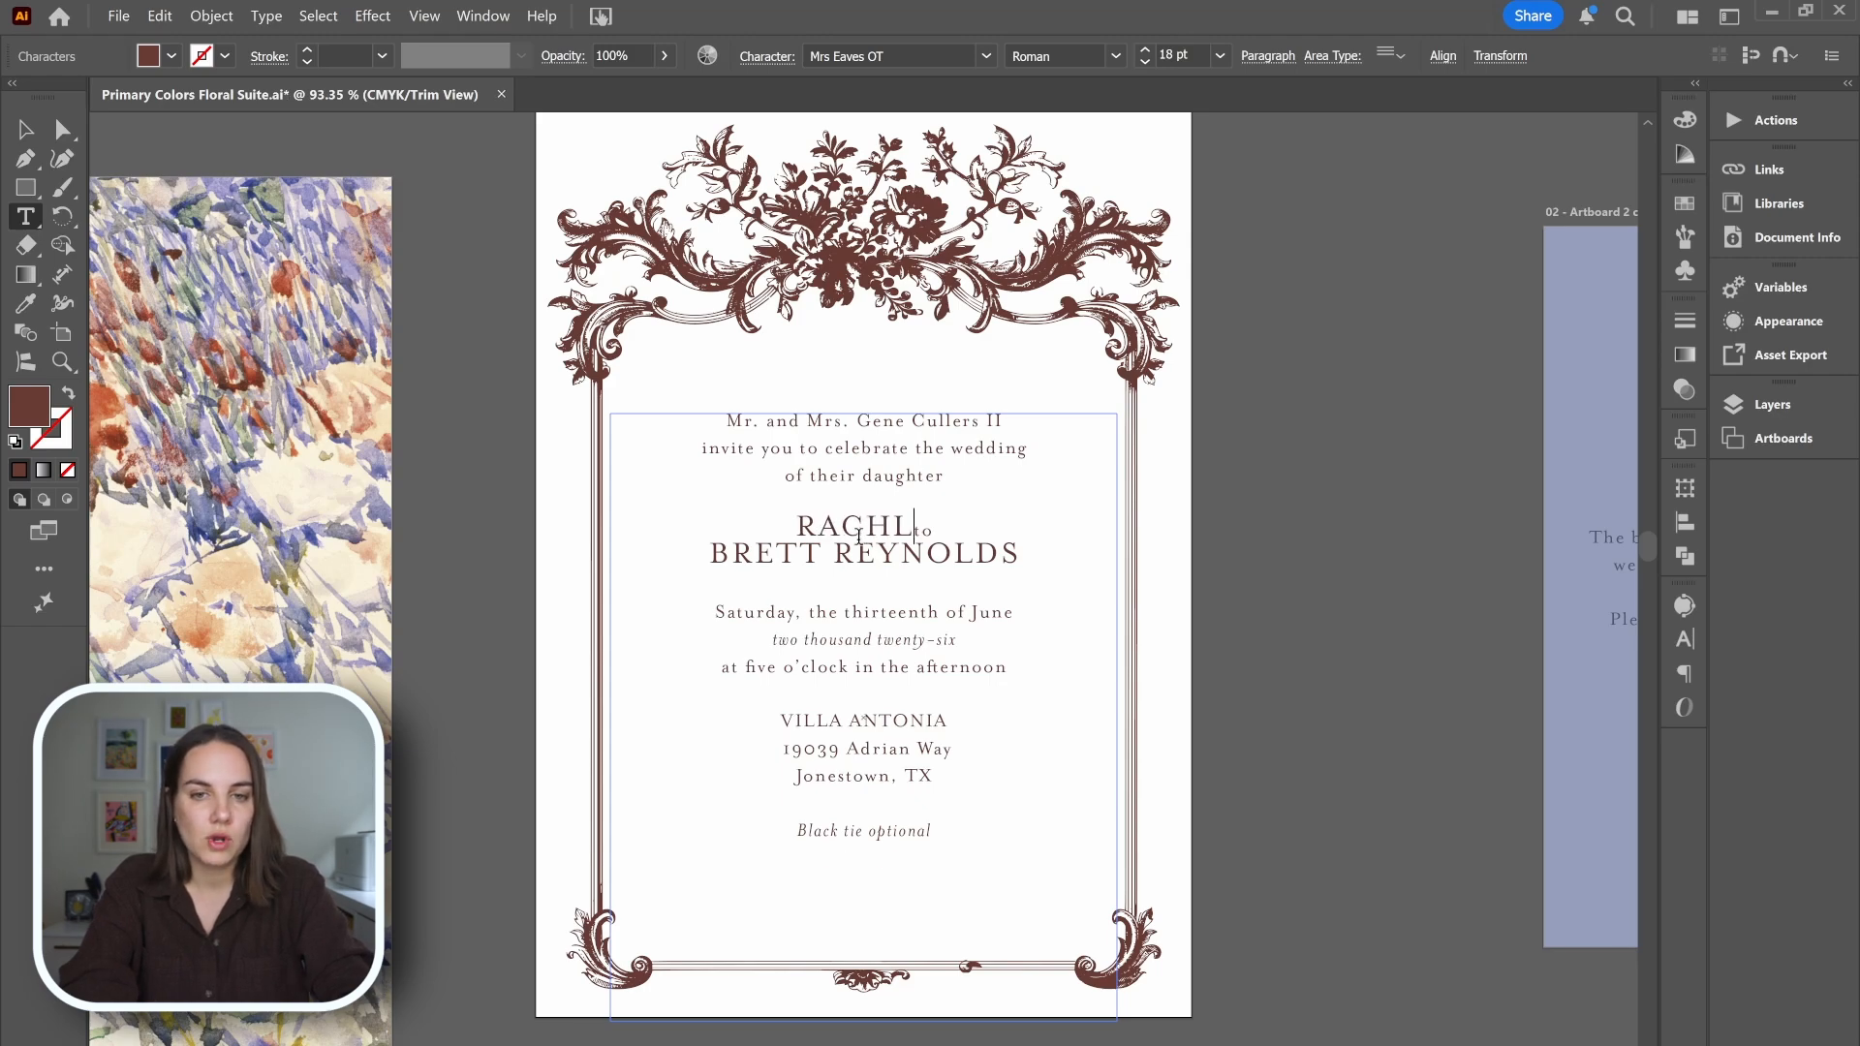
pyautogui.write('GREEN')
pyautogui.press('Return')
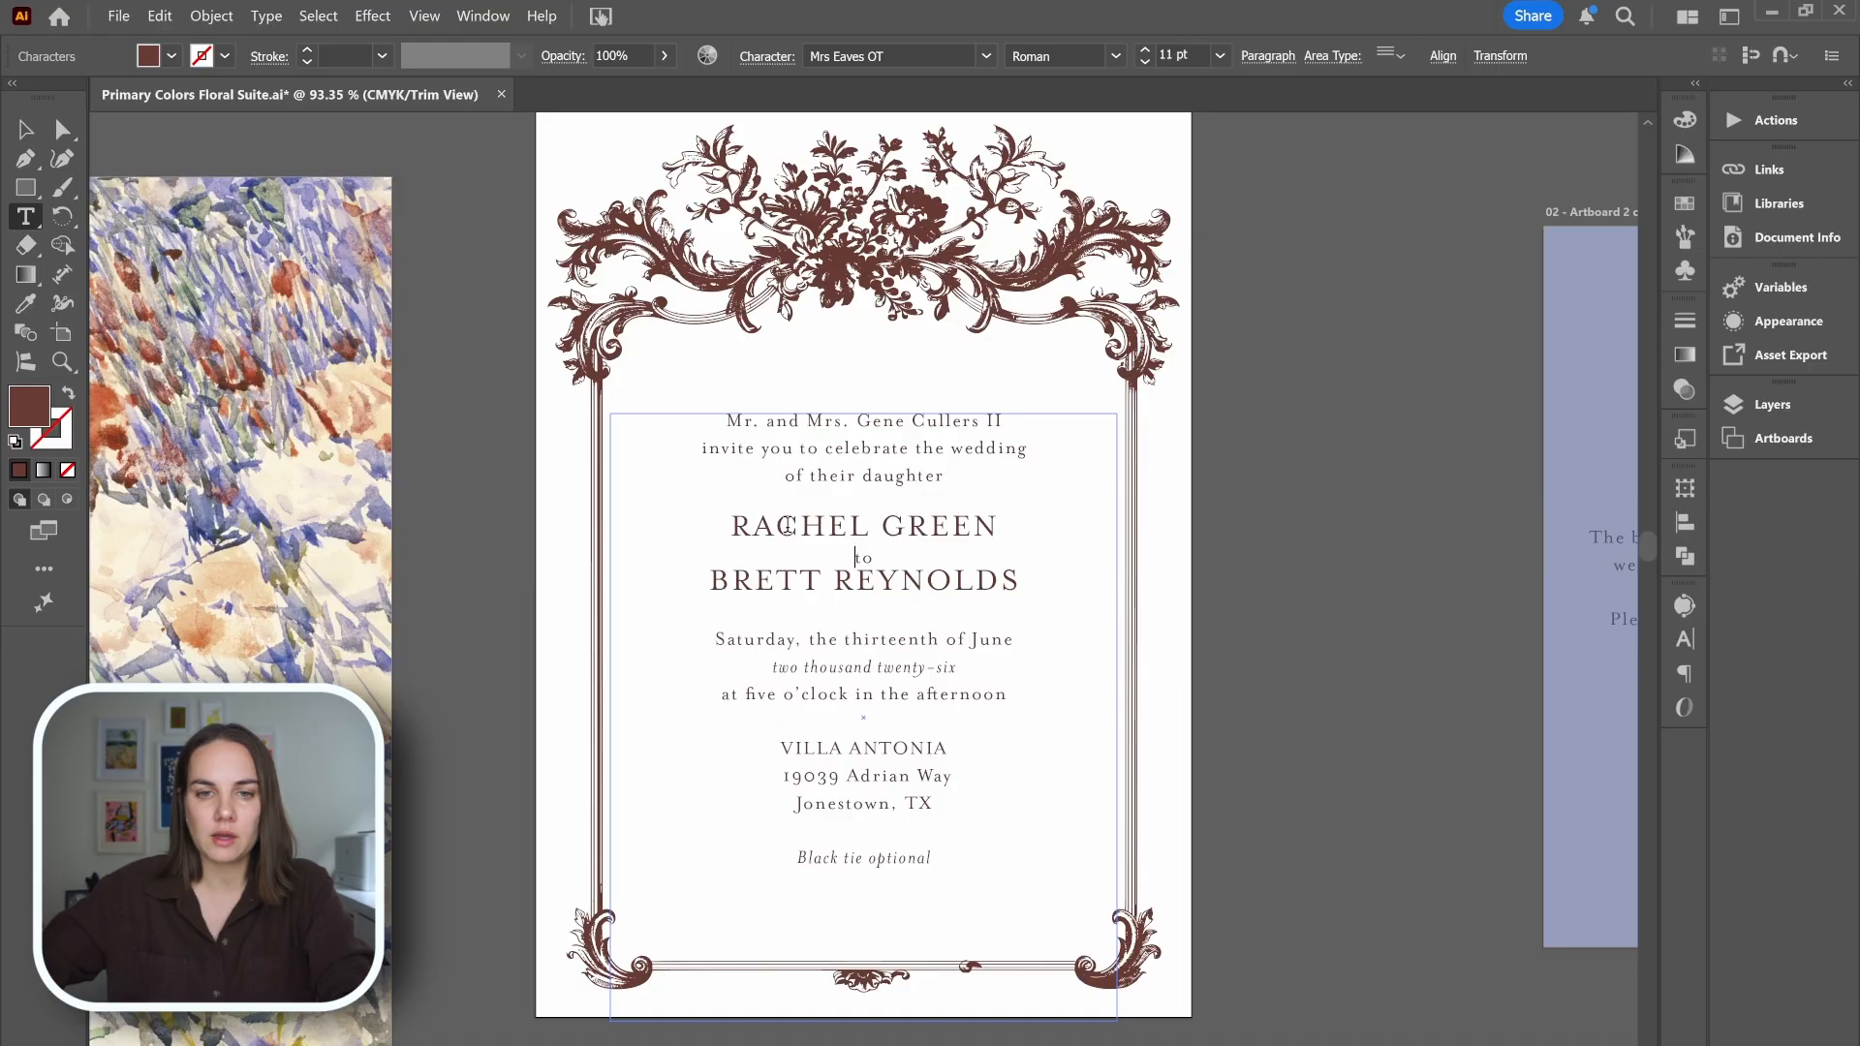
# Increase the leading of the groom's name line by two increments to open up space below the word "to".
pyautogui.tripleClick(927, 570)
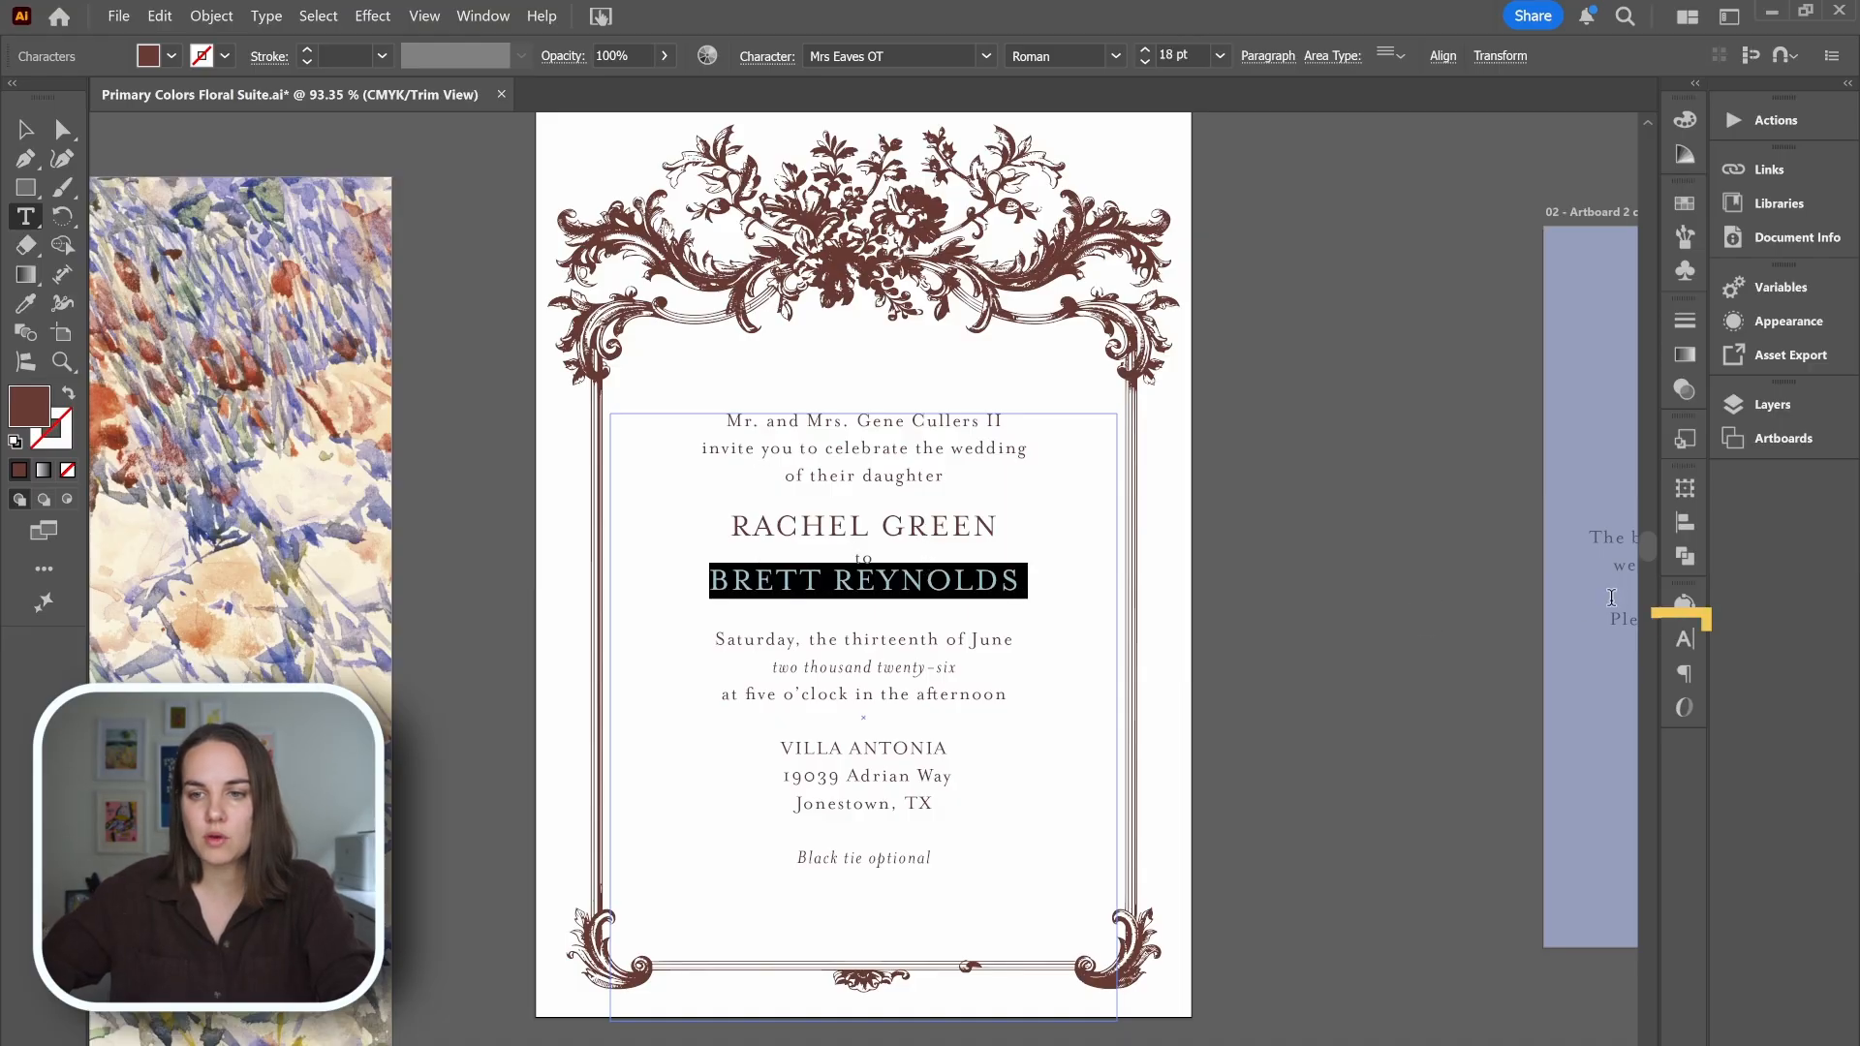
pyautogui.click(1690, 647)
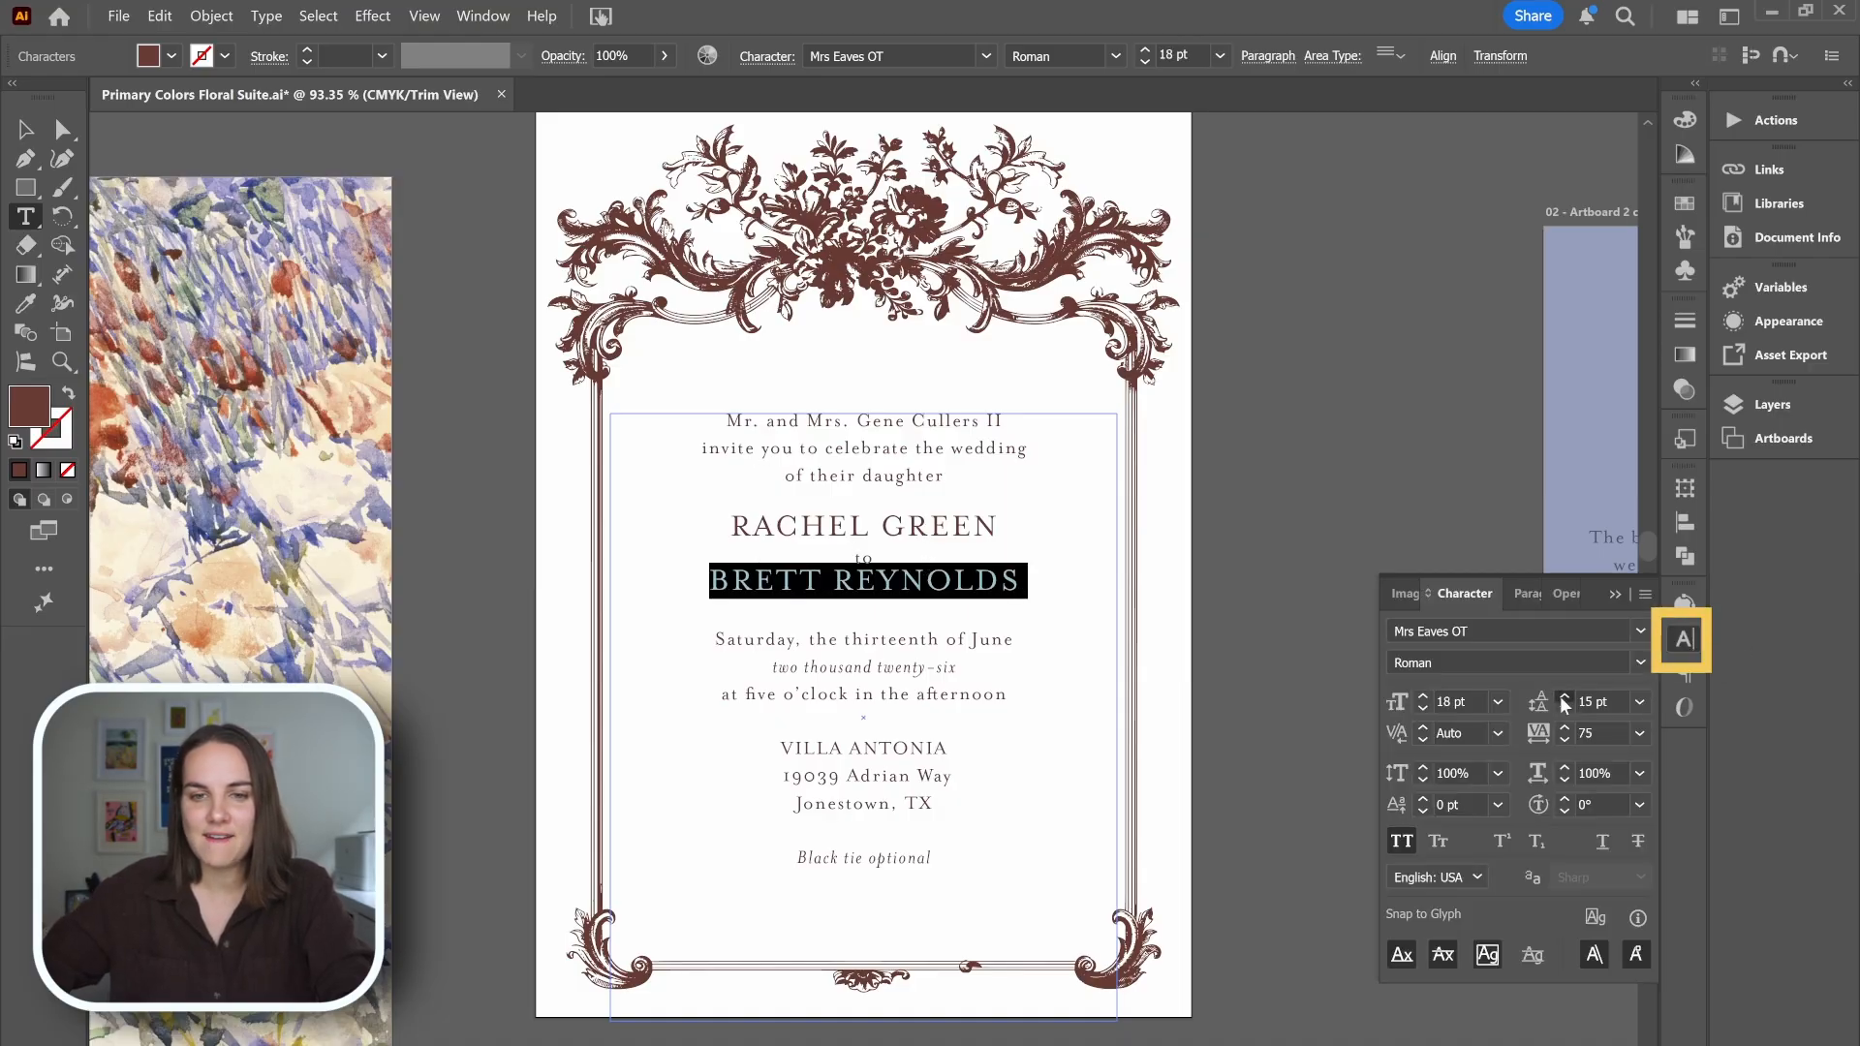
pyautogui.click(1563, 698)
pyautogui.click(1563, 697)
pyautogui.click(1563, 698)
pyautogui.click(1563, 697)
pyautogui.press('Escape')
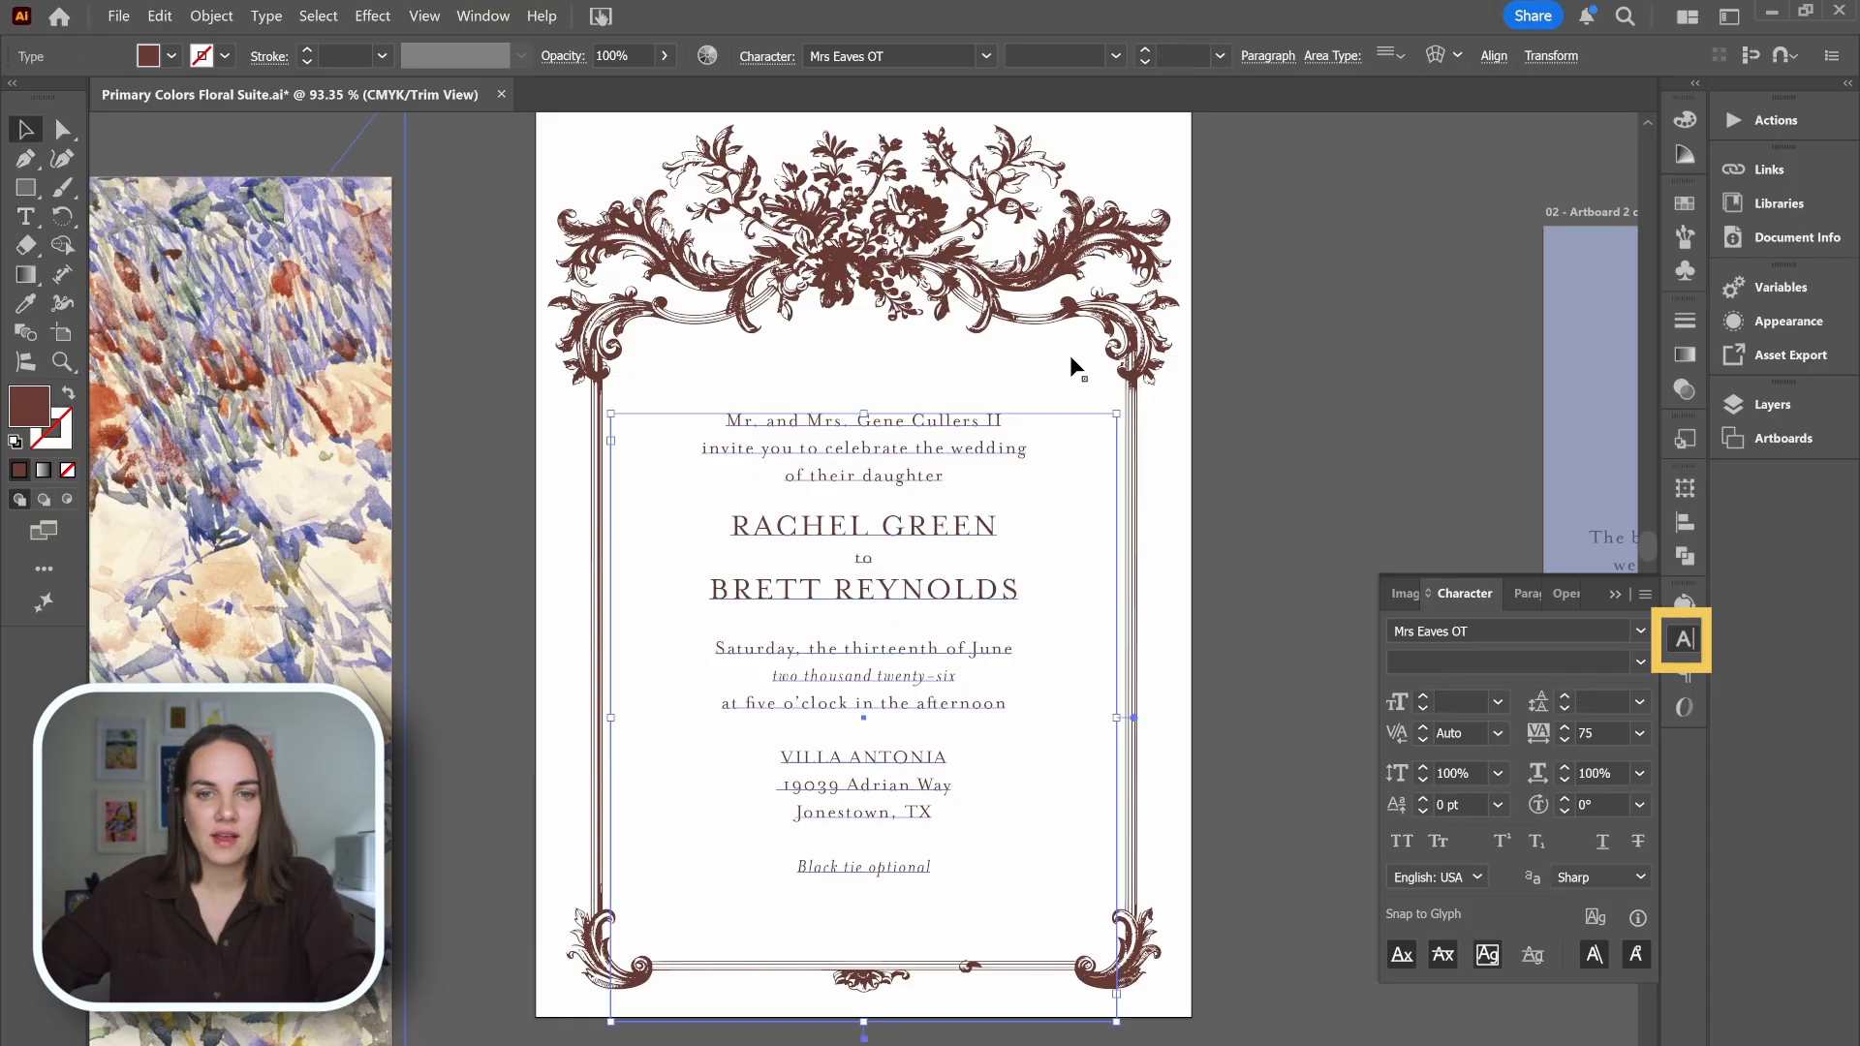
# Save the edited Primary Colors Floral Suite file and switch back to Photoshop.
pyautogui.click(1325, 416)
pyautogui.hotkey('ctrl', 's')
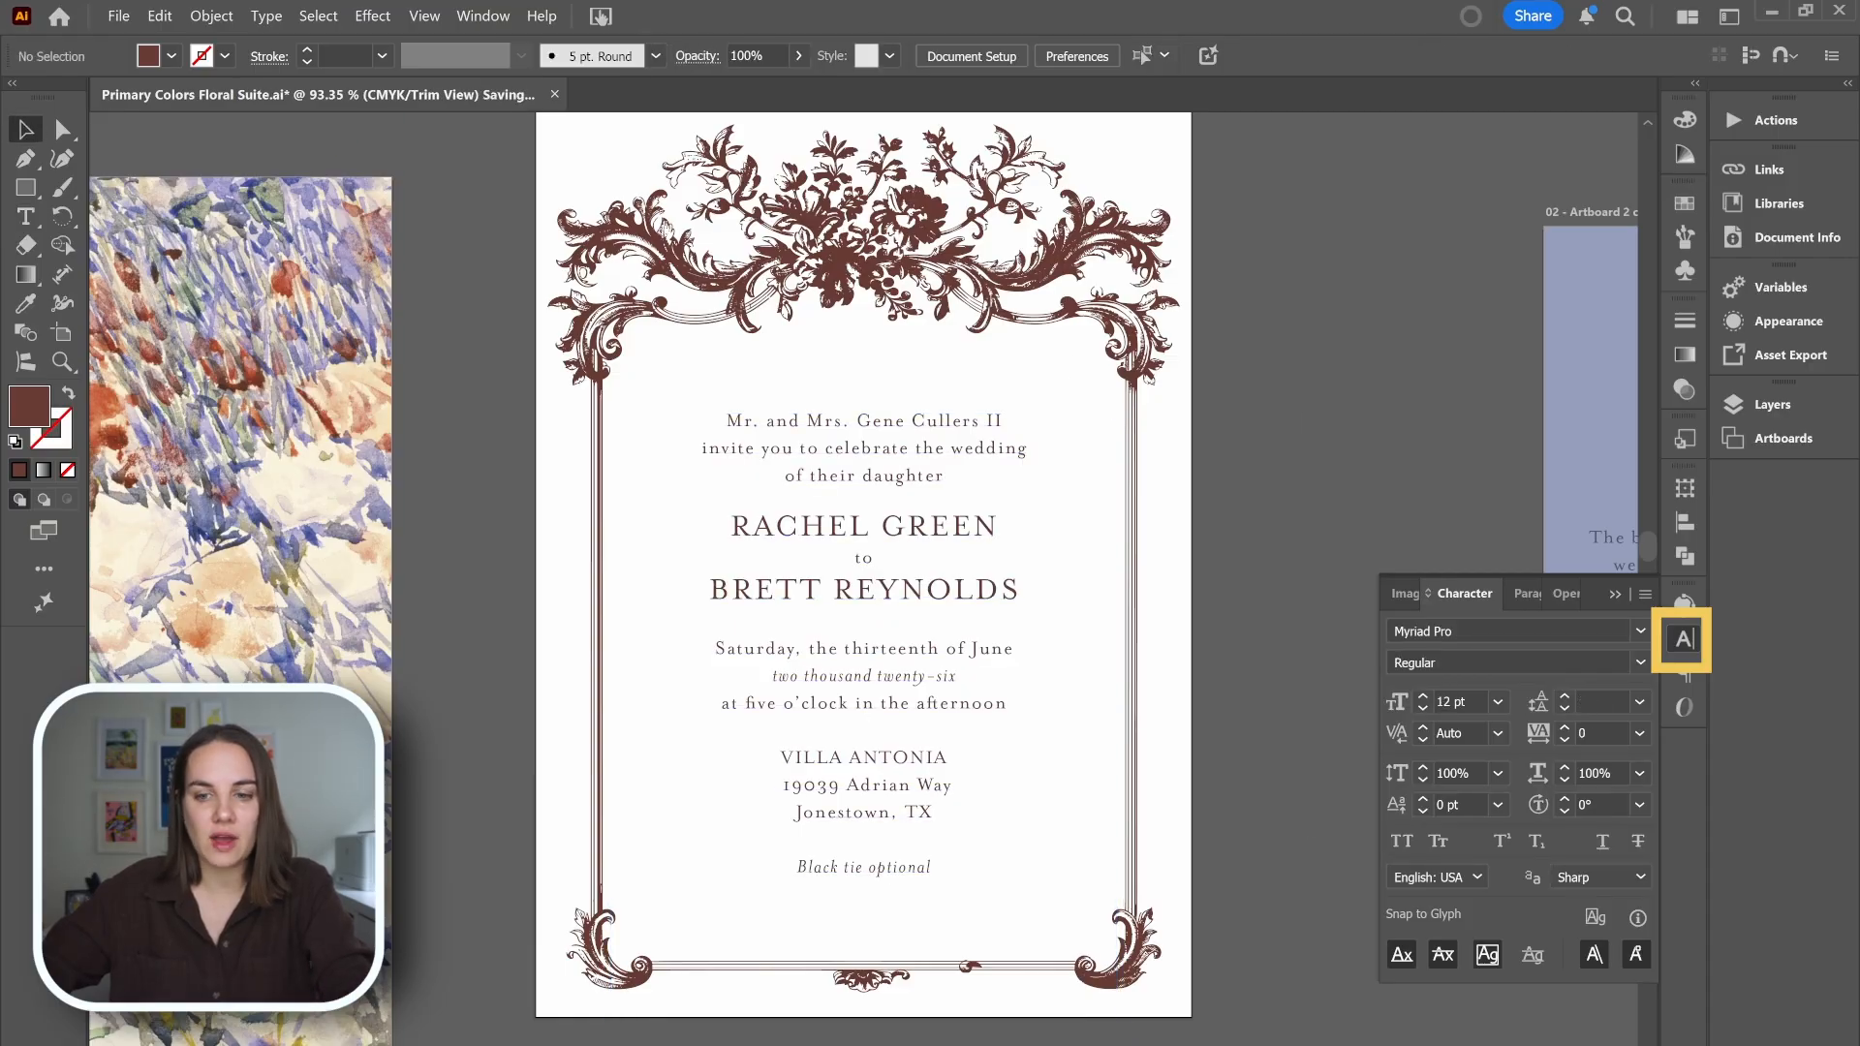
pyautogui.hotkey('alt', 'Tab')
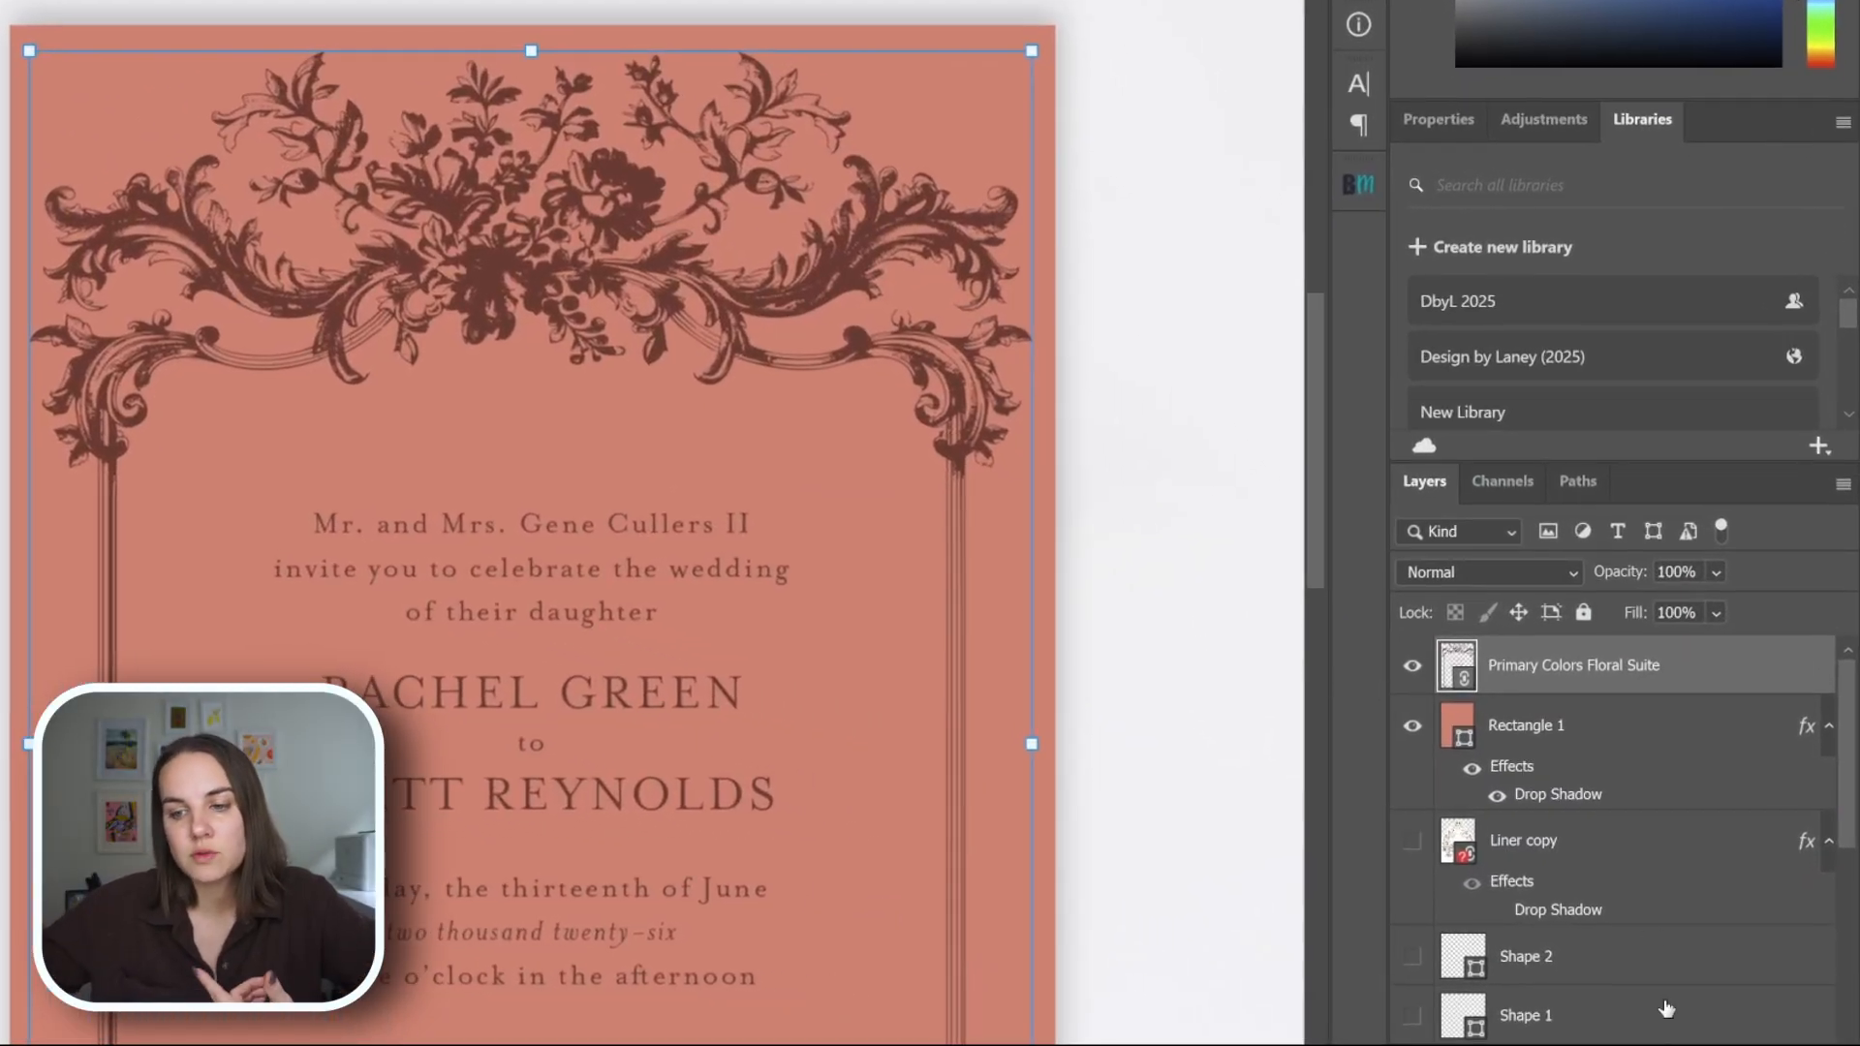
# Add a Bevel & Emboss effect to the Primary Colors Floral Suite layer with Emboss style and Down direction.
pyautogui.click(1564, 1045)
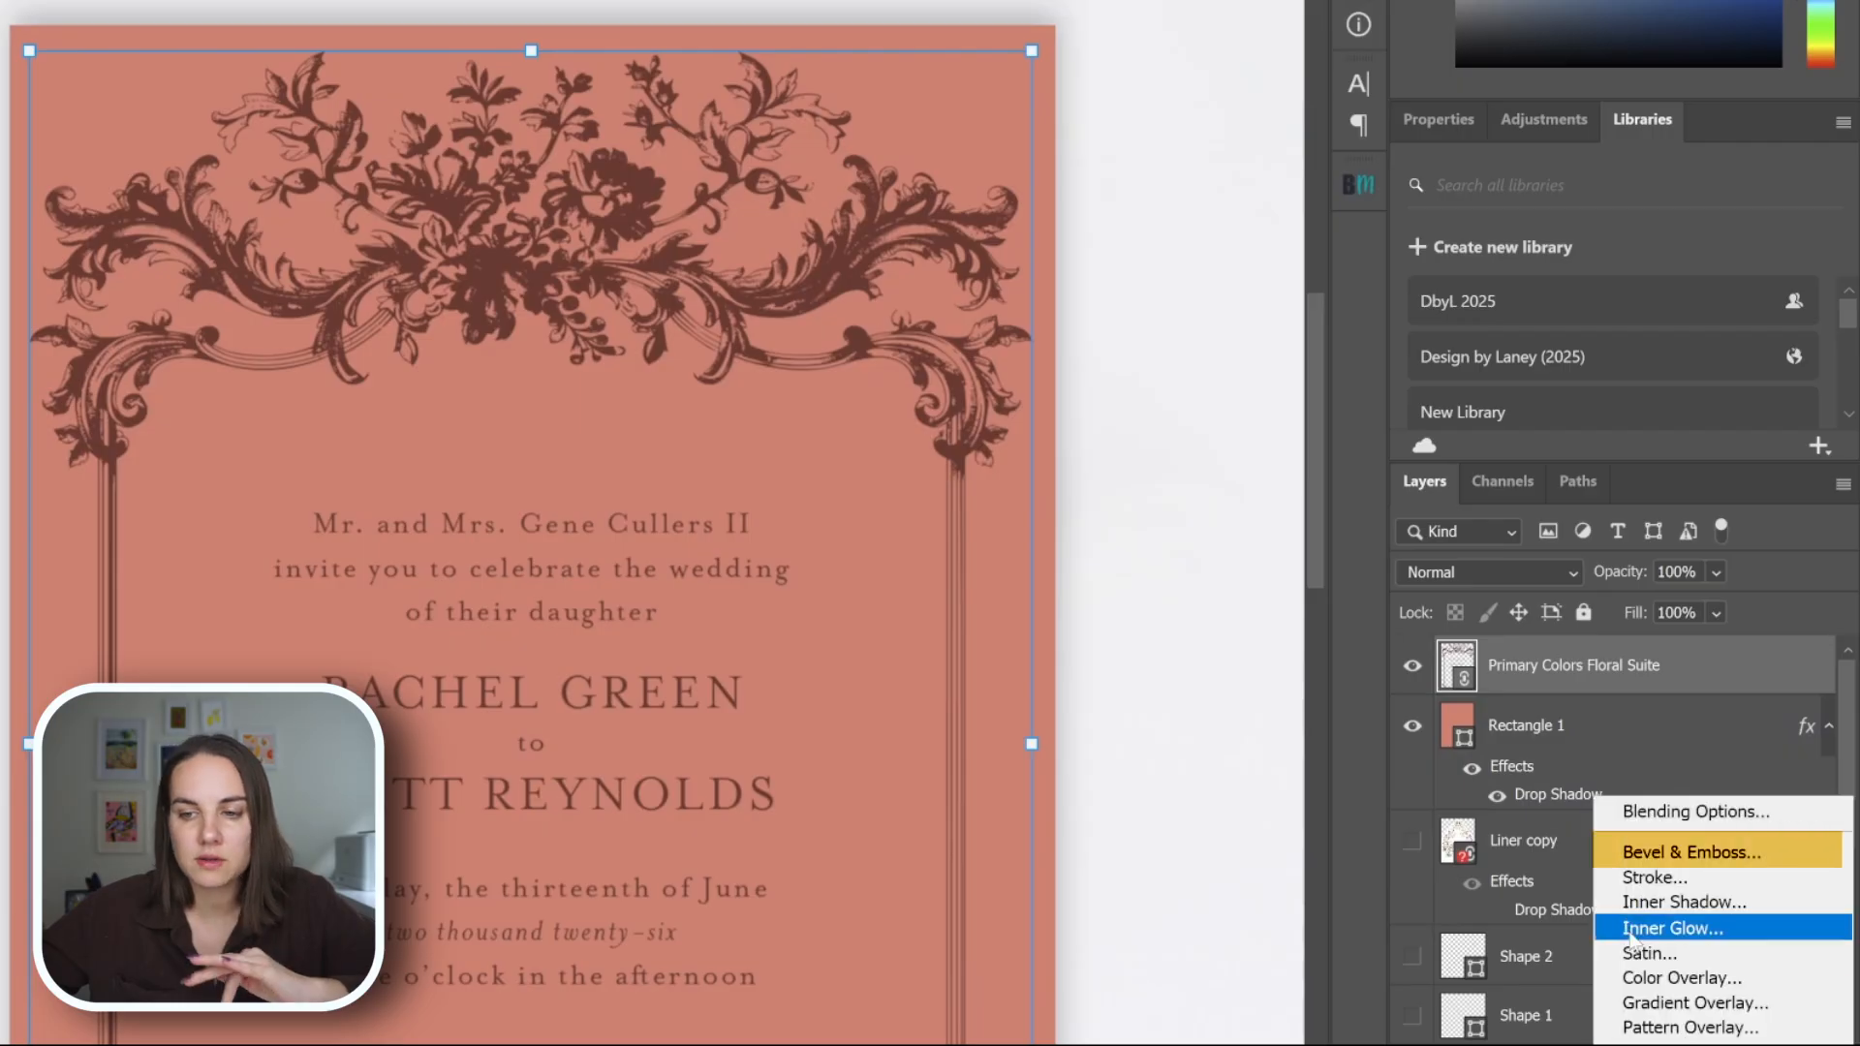
pyautogui.click(1668, 857)
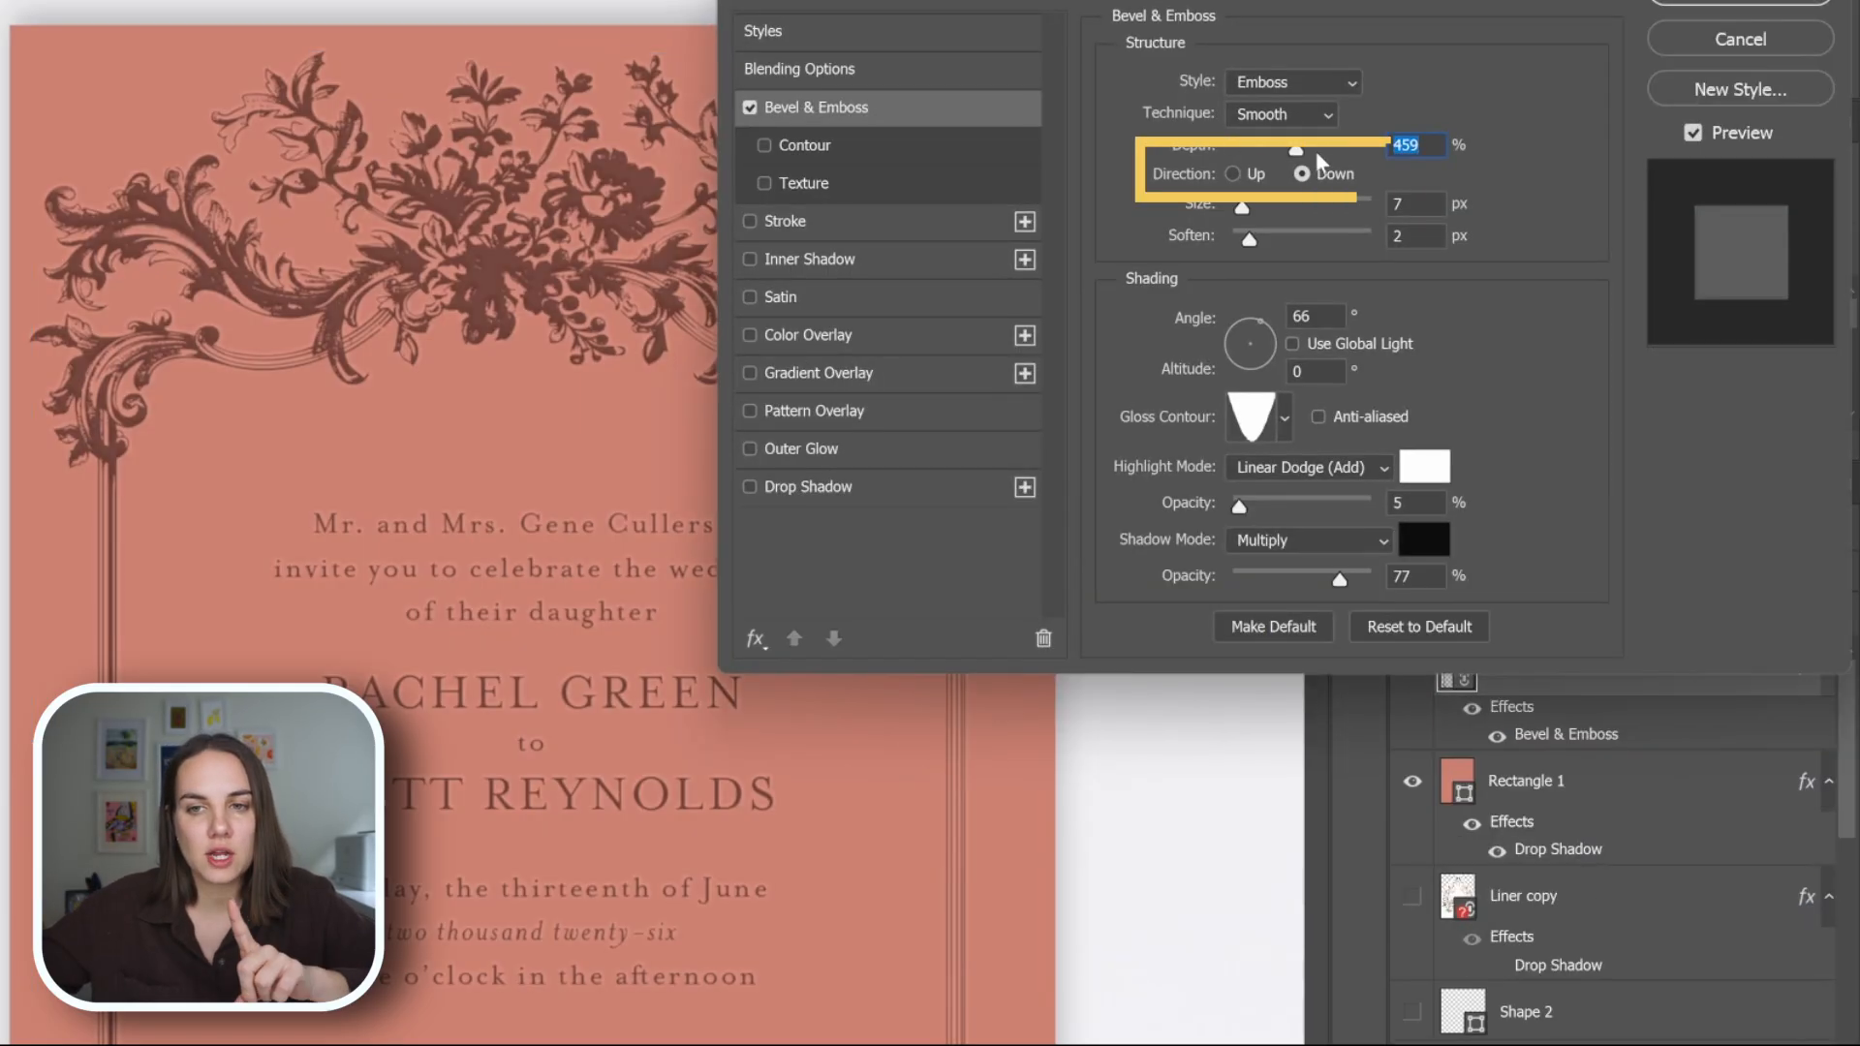
pyautogui.click(1228, 175)
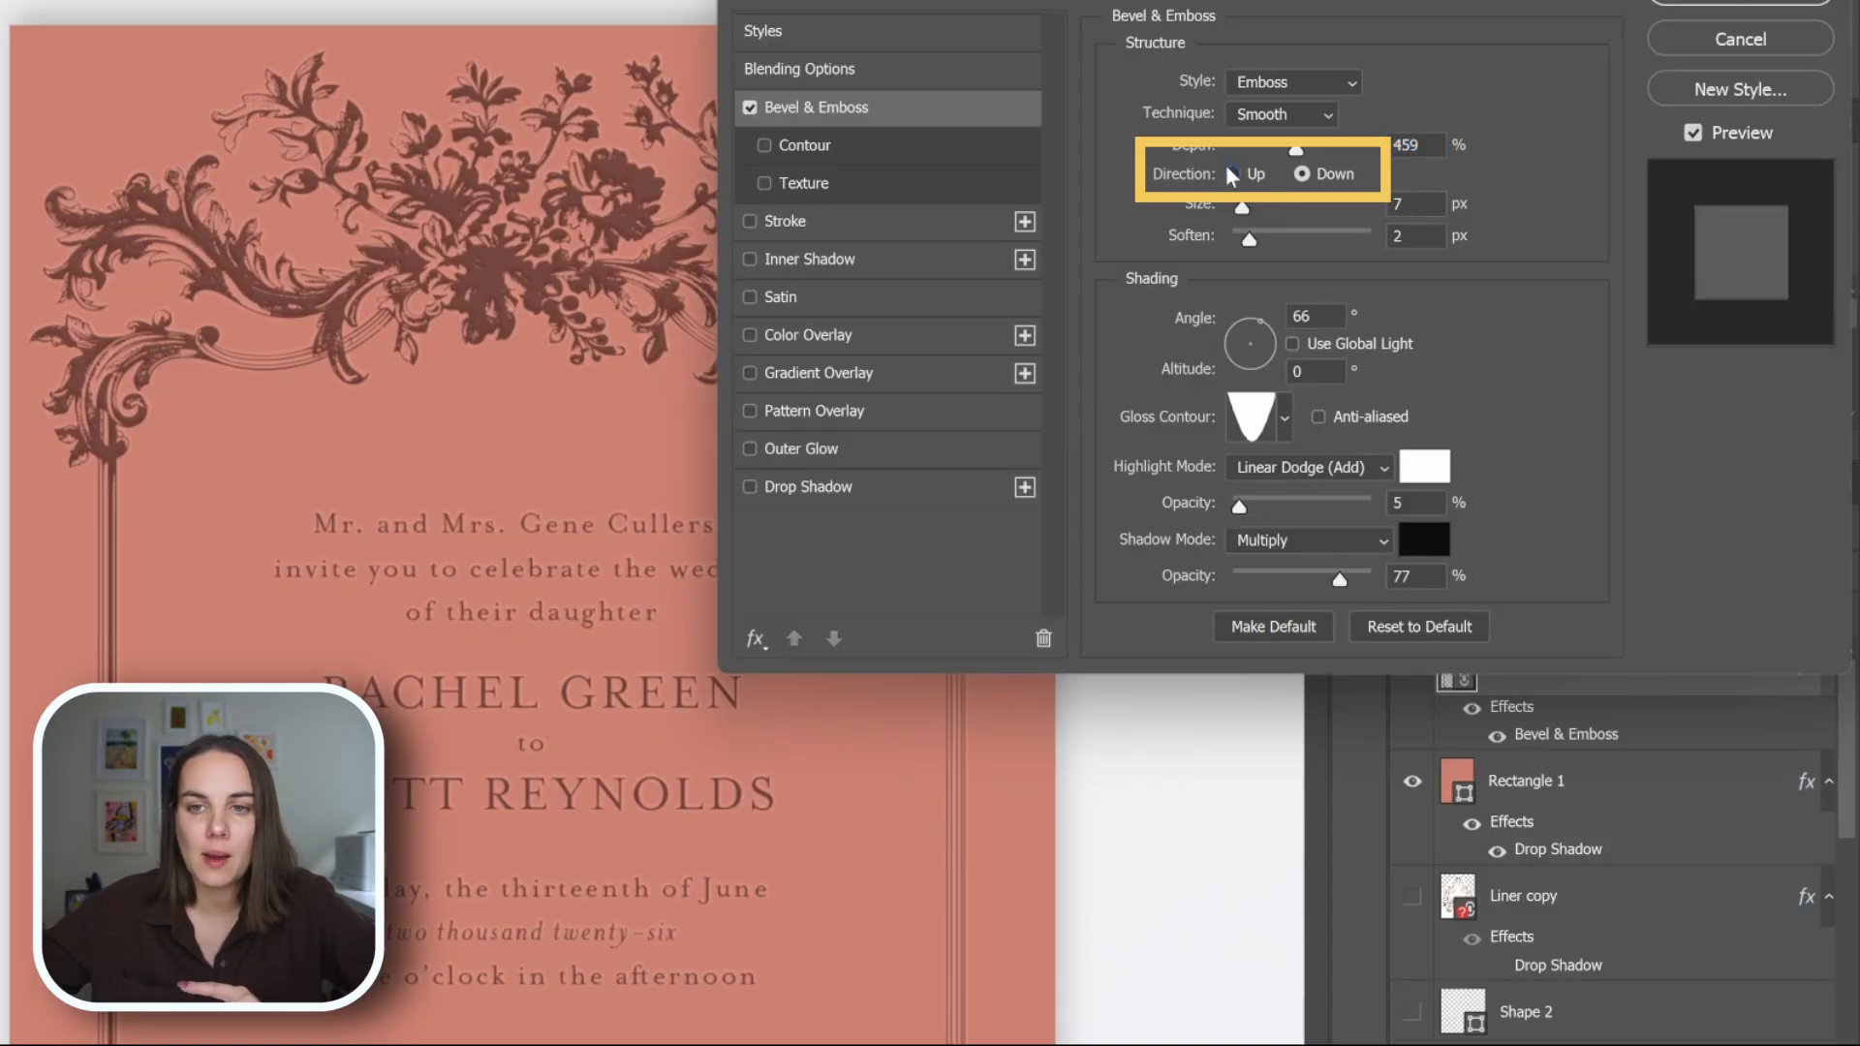
pyautogui.click(1305, 177)
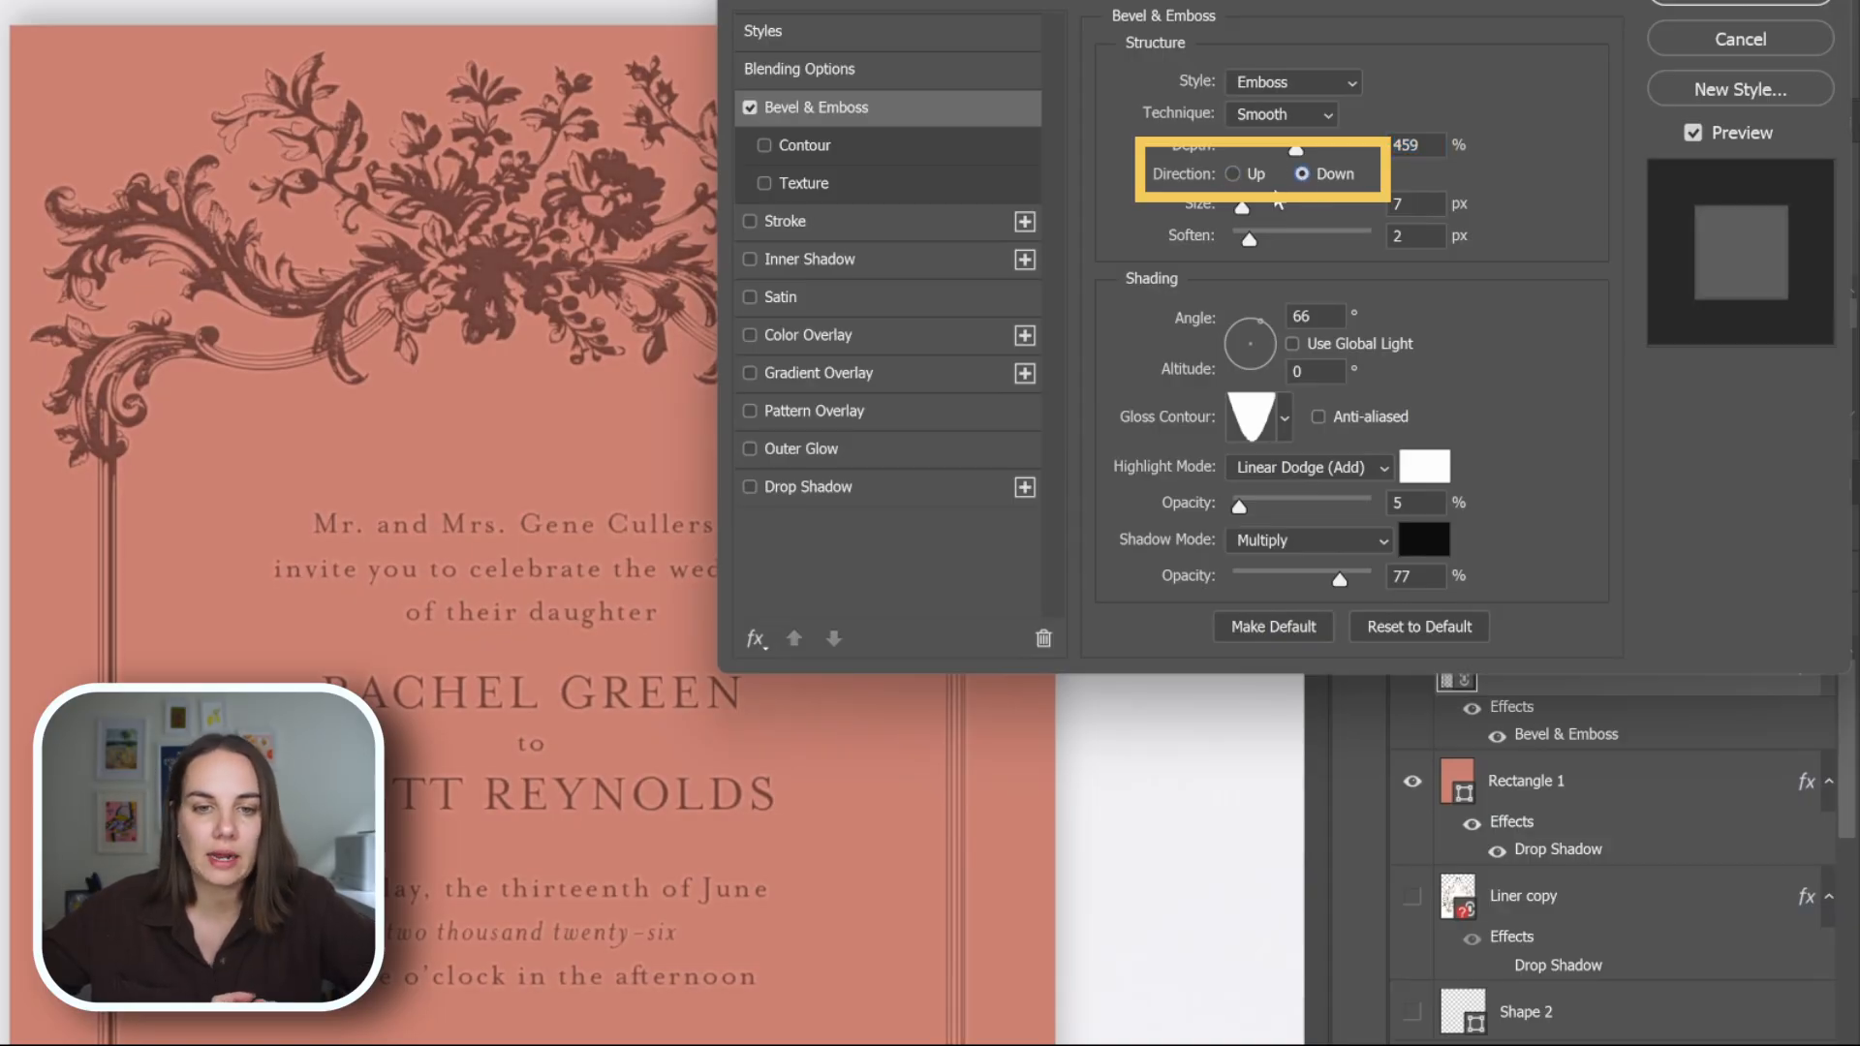
pyautogui.press('Return')
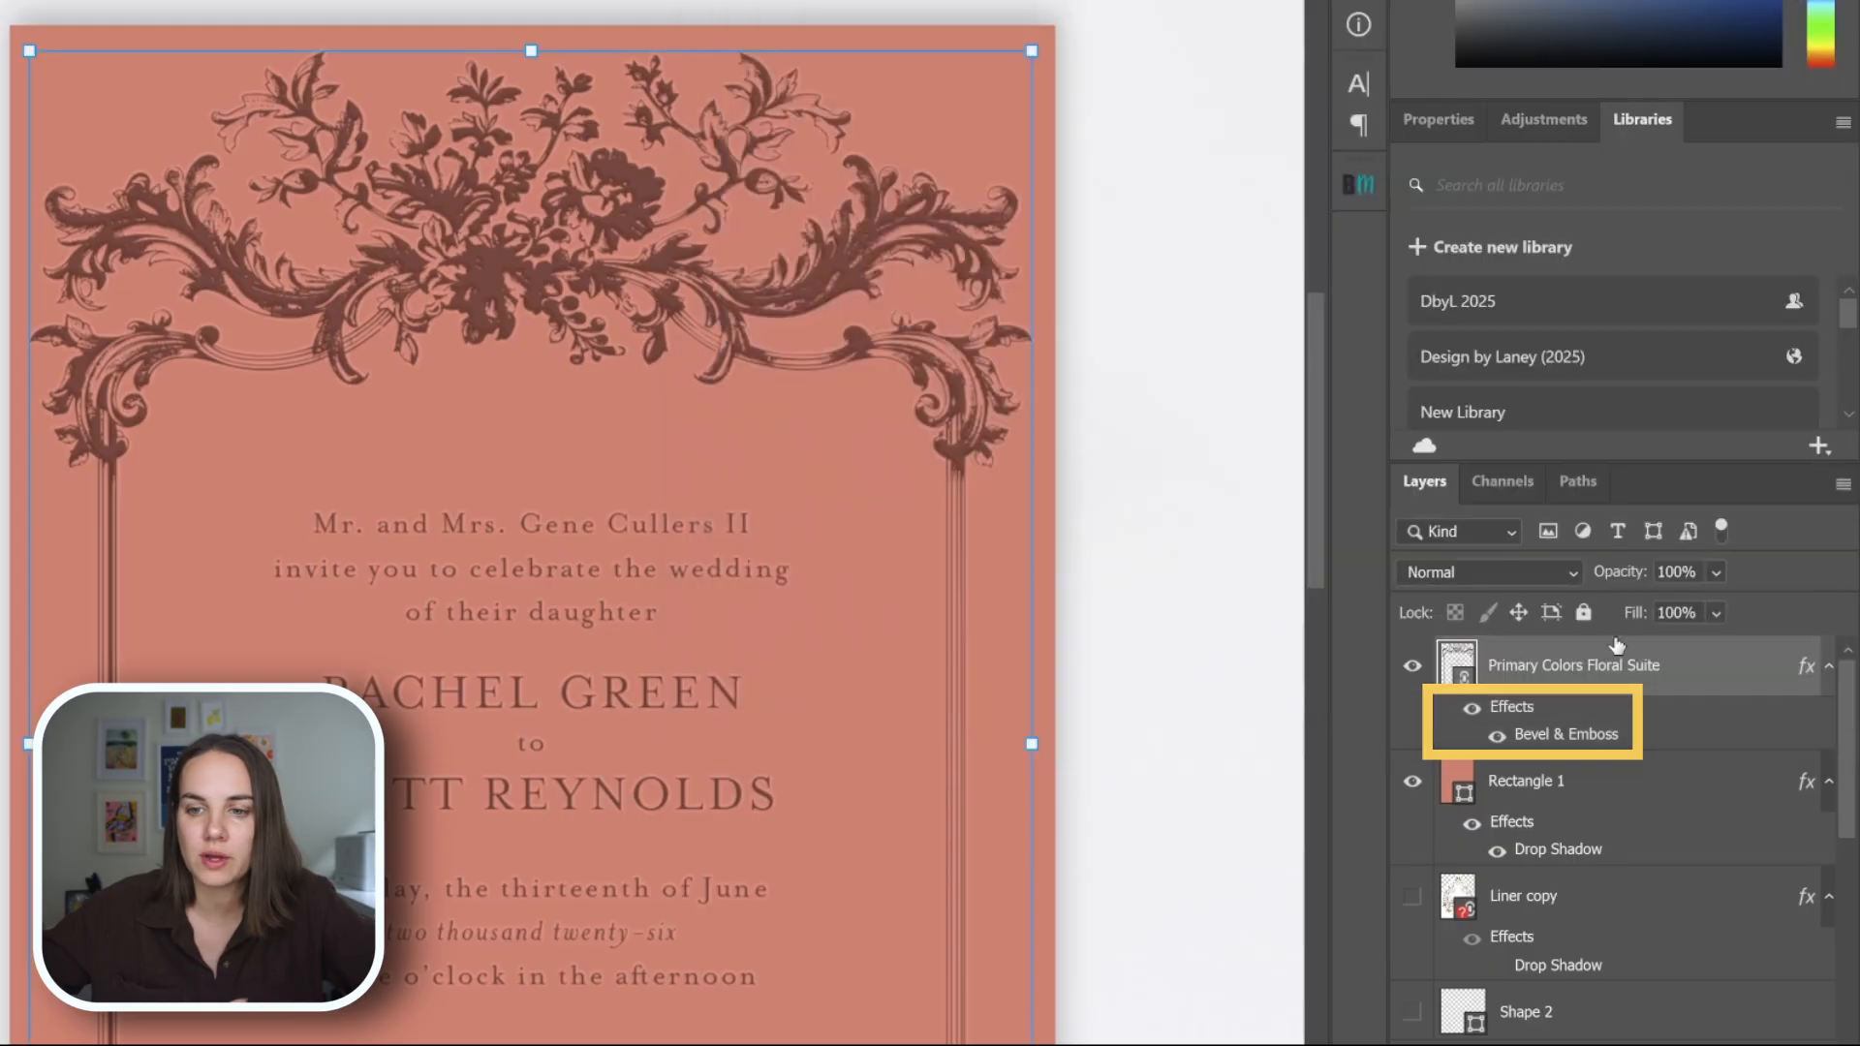
# Compare the invitation artwork with its Bevel & Emboss effect hidden and shown, and reselect the artwork.
pyautogui.click(1496, 738)
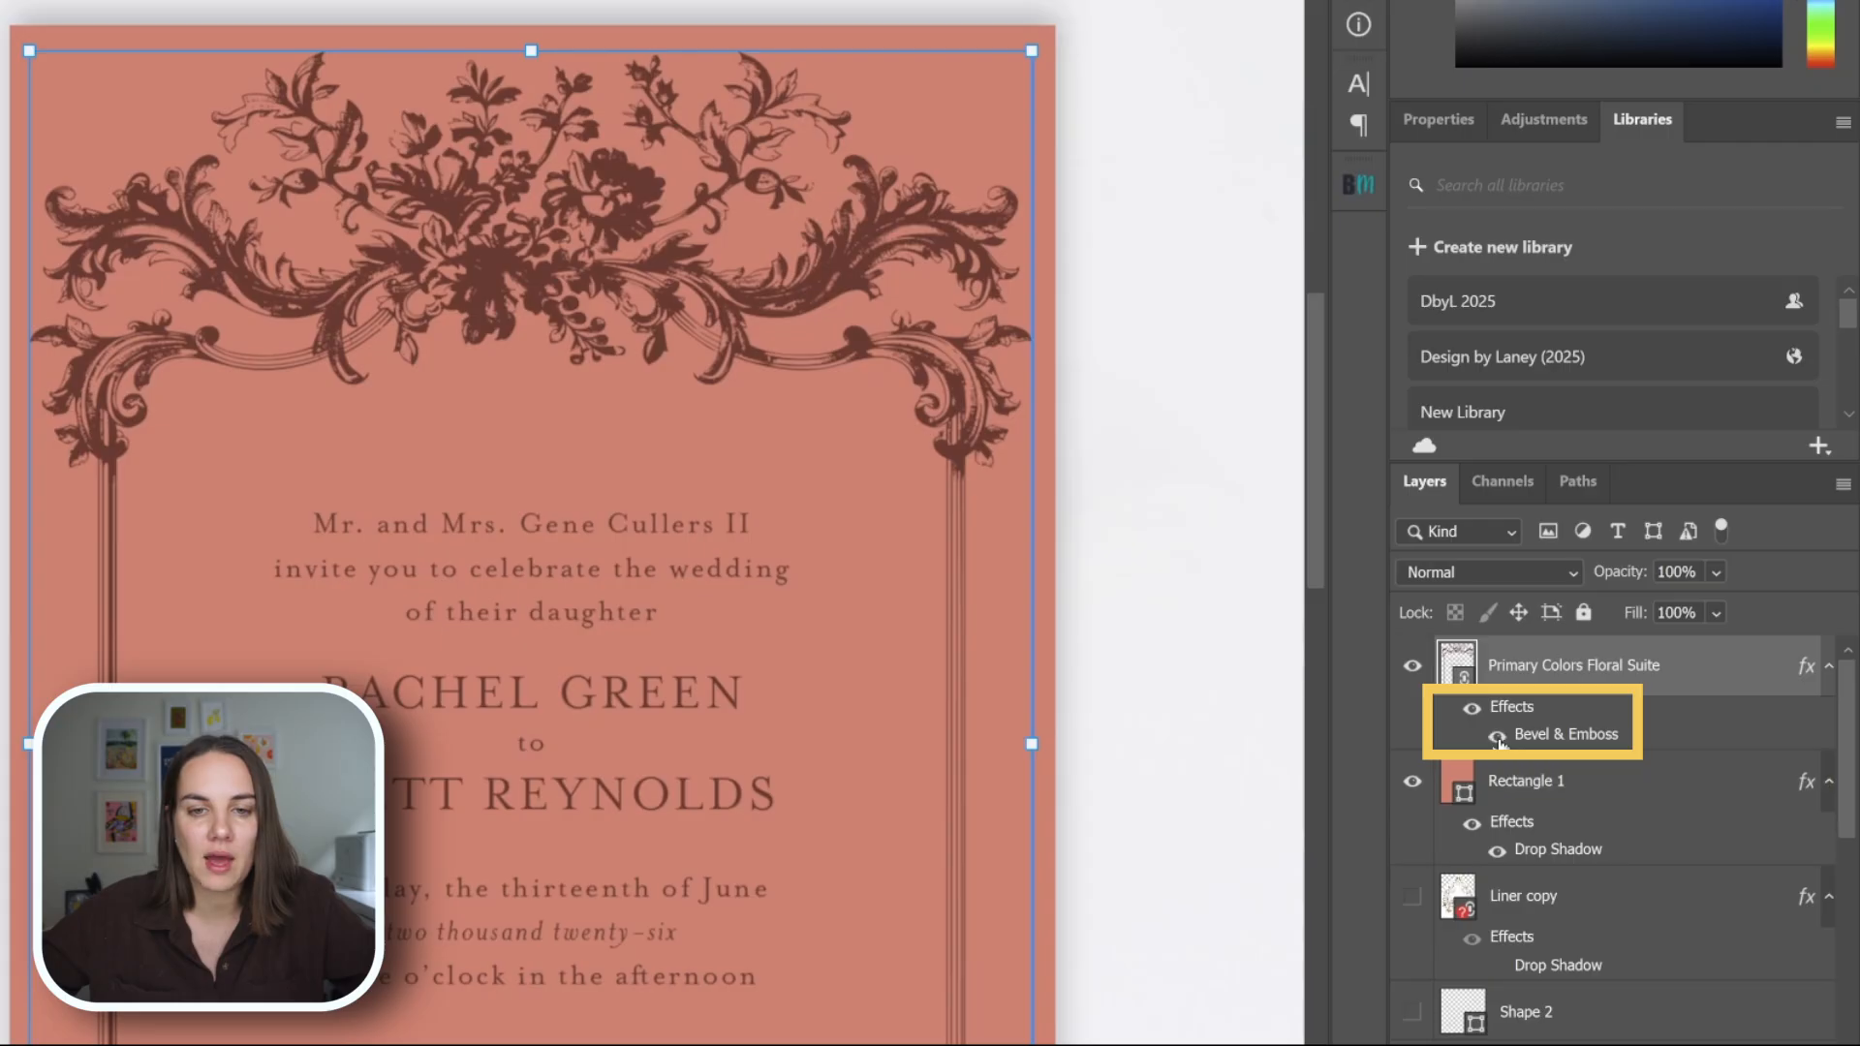
pyautogui.click(1183, 644)
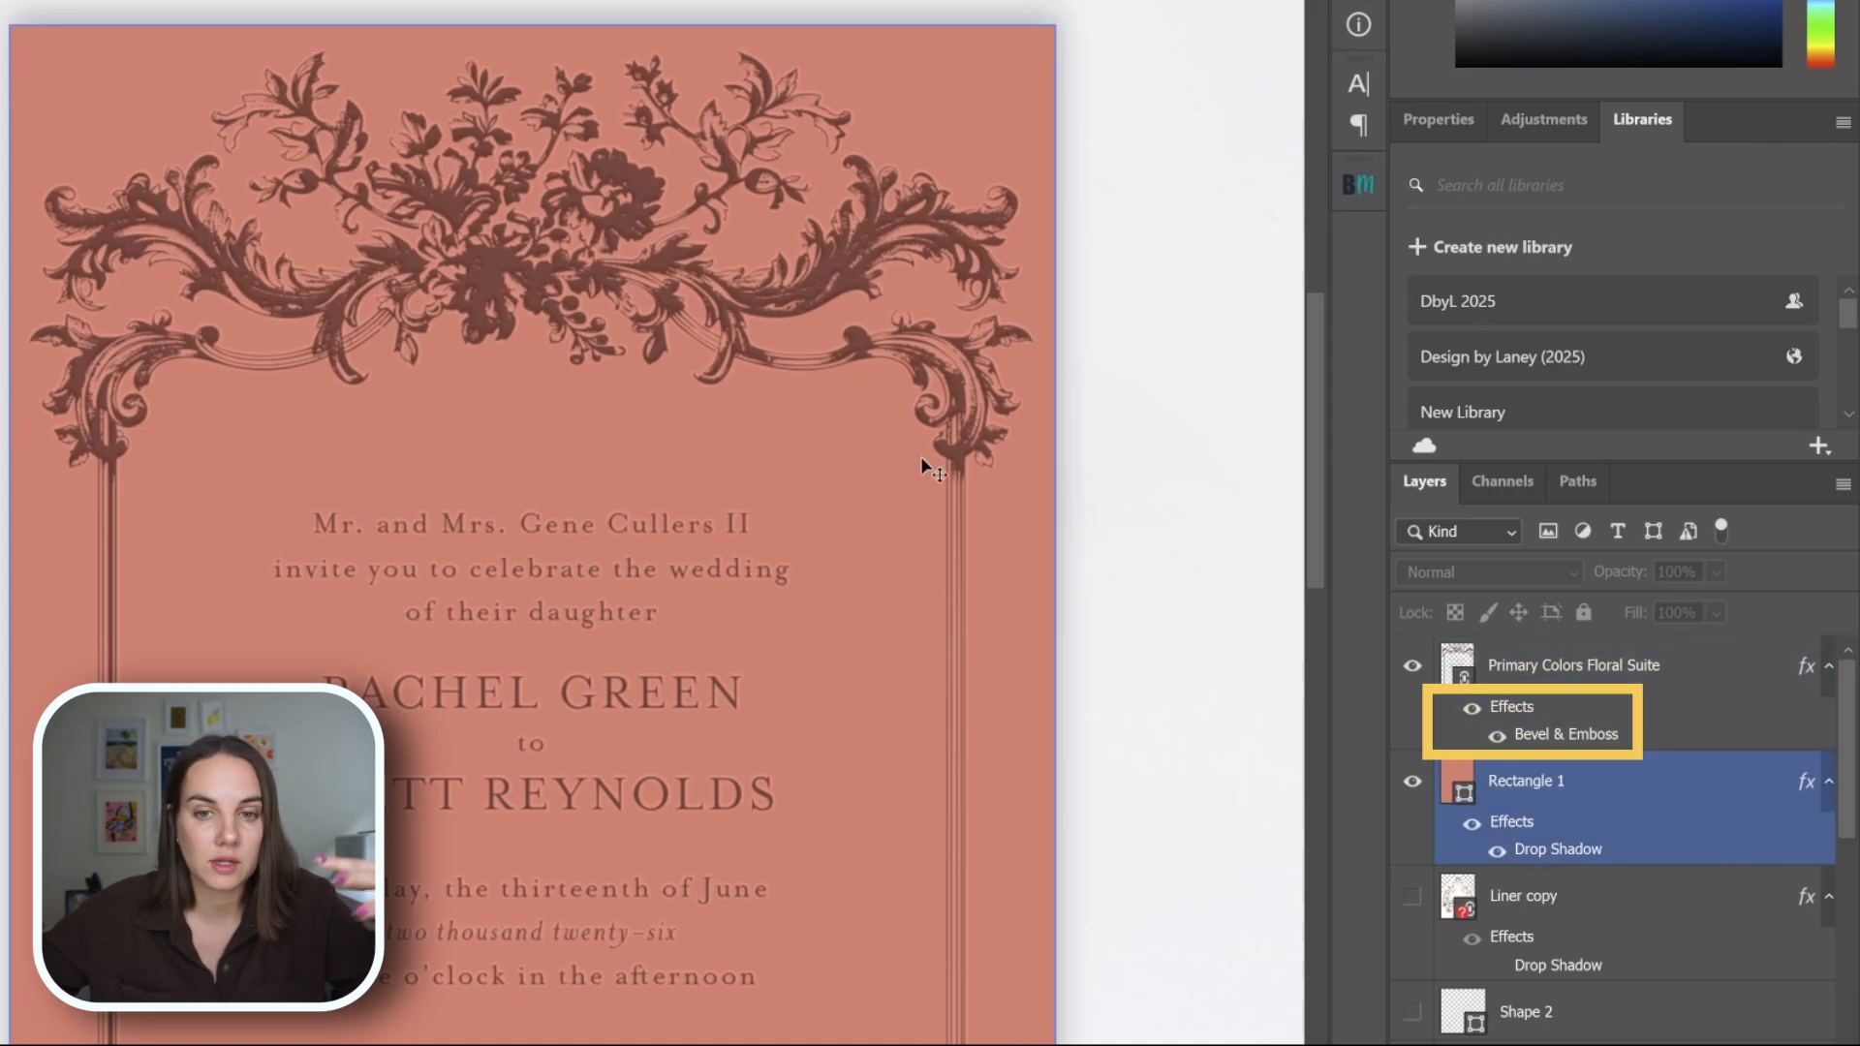
pyautogui.click(964, 423)
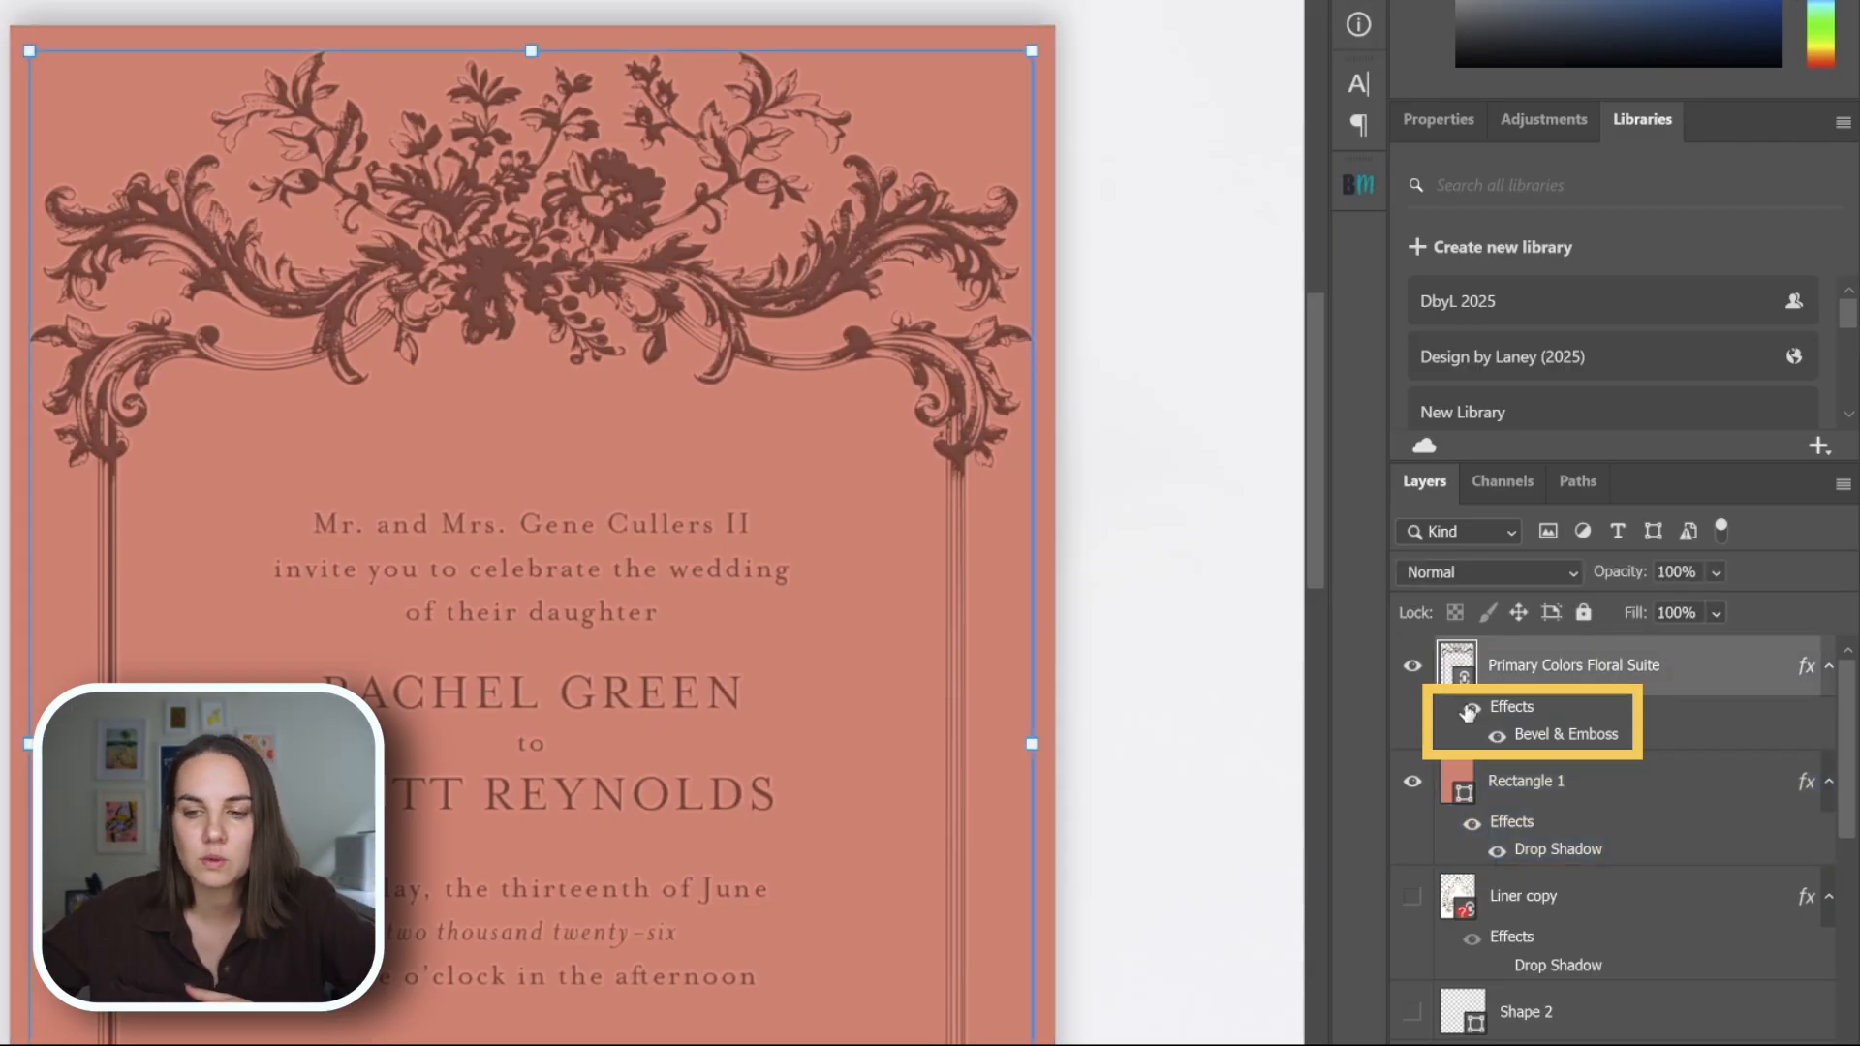
# Change the artwork's Bevel & Emboss style to Pillow Emboss, comparing the Up and Down directions and keeping Down.
pyautogui.doubleClick(1596, 736)
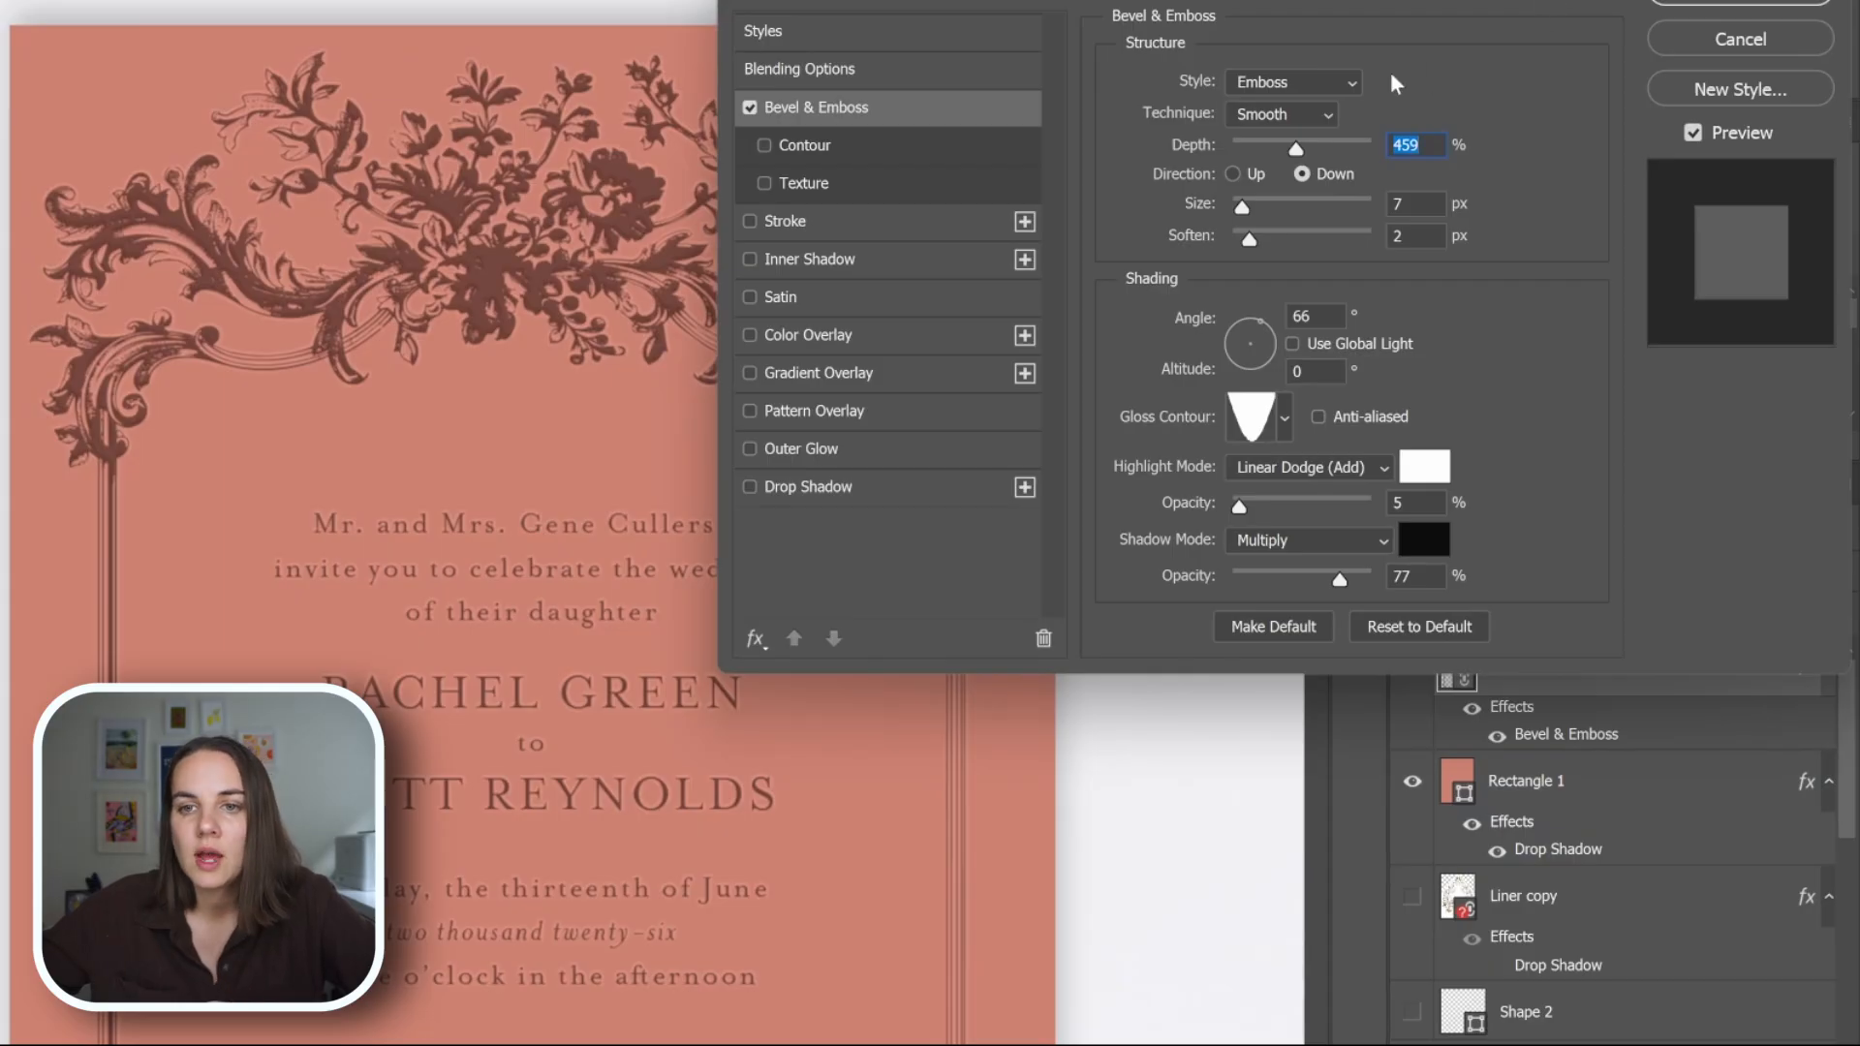
pyautogui.click(1322, 84)
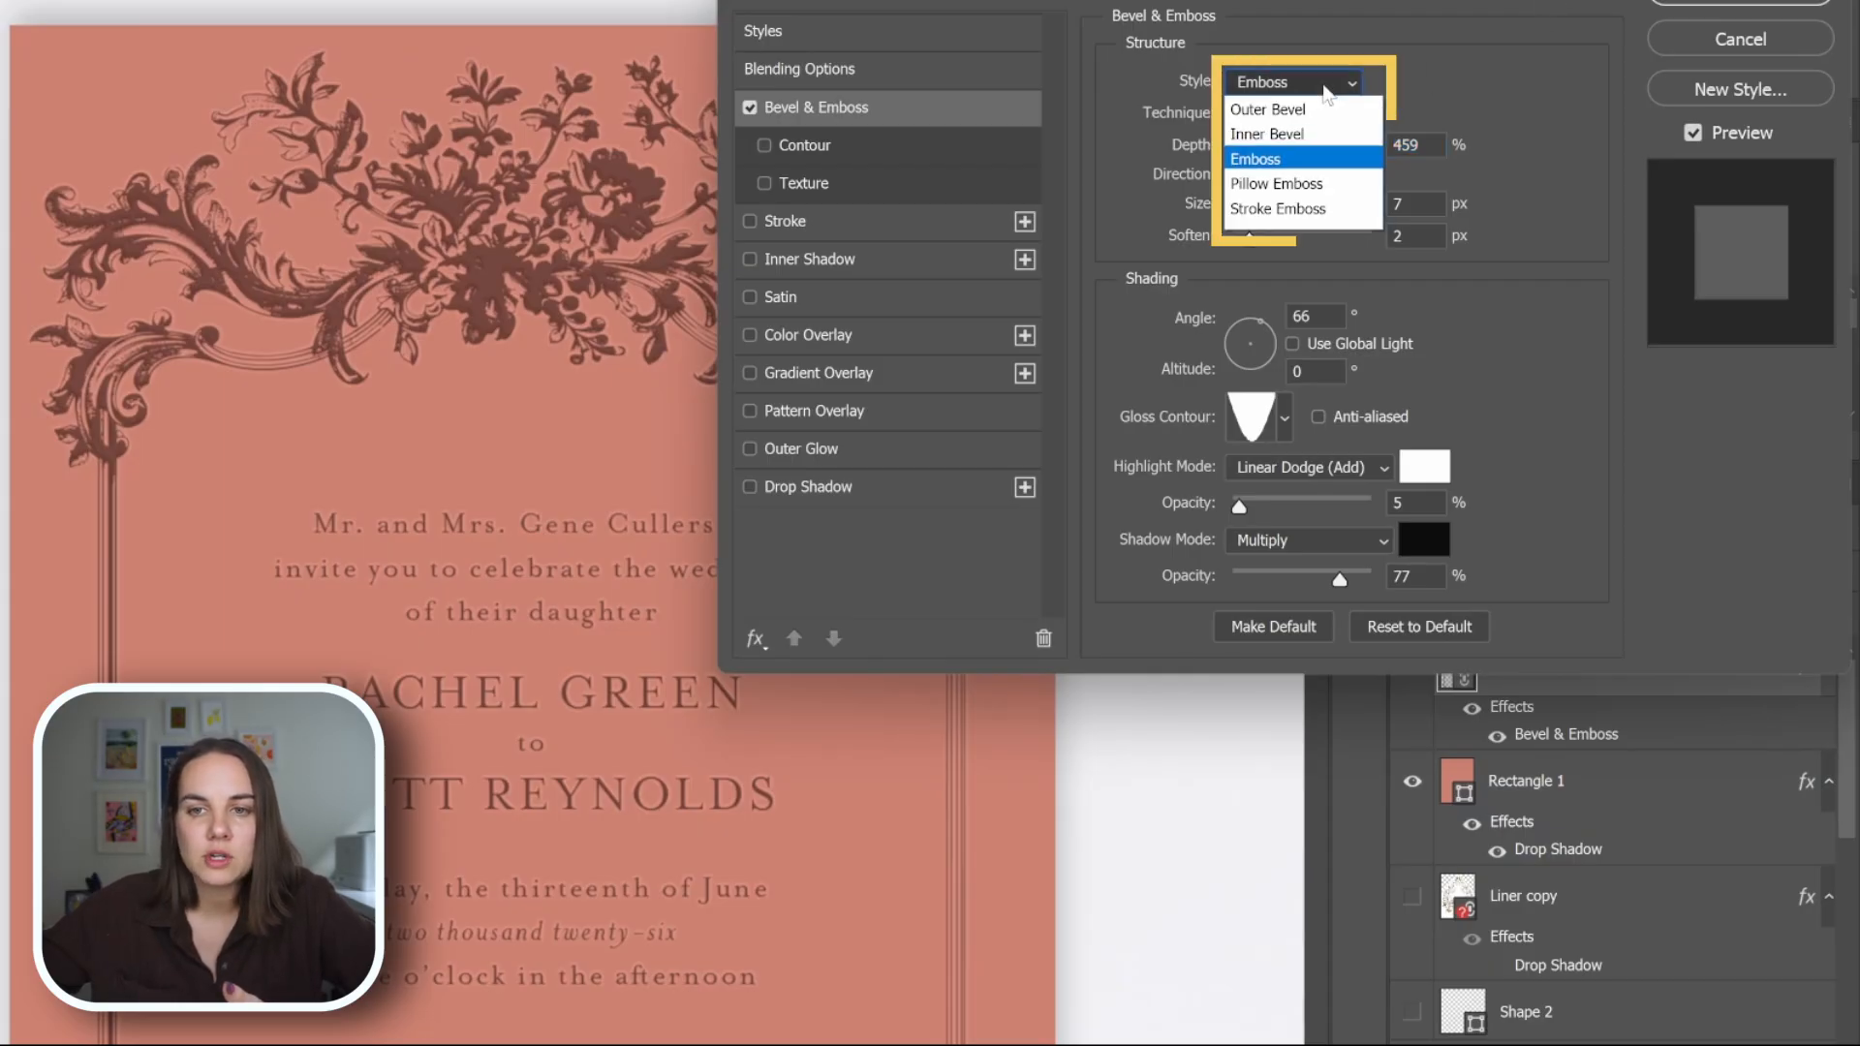
pyautogui.click(1313, 174)
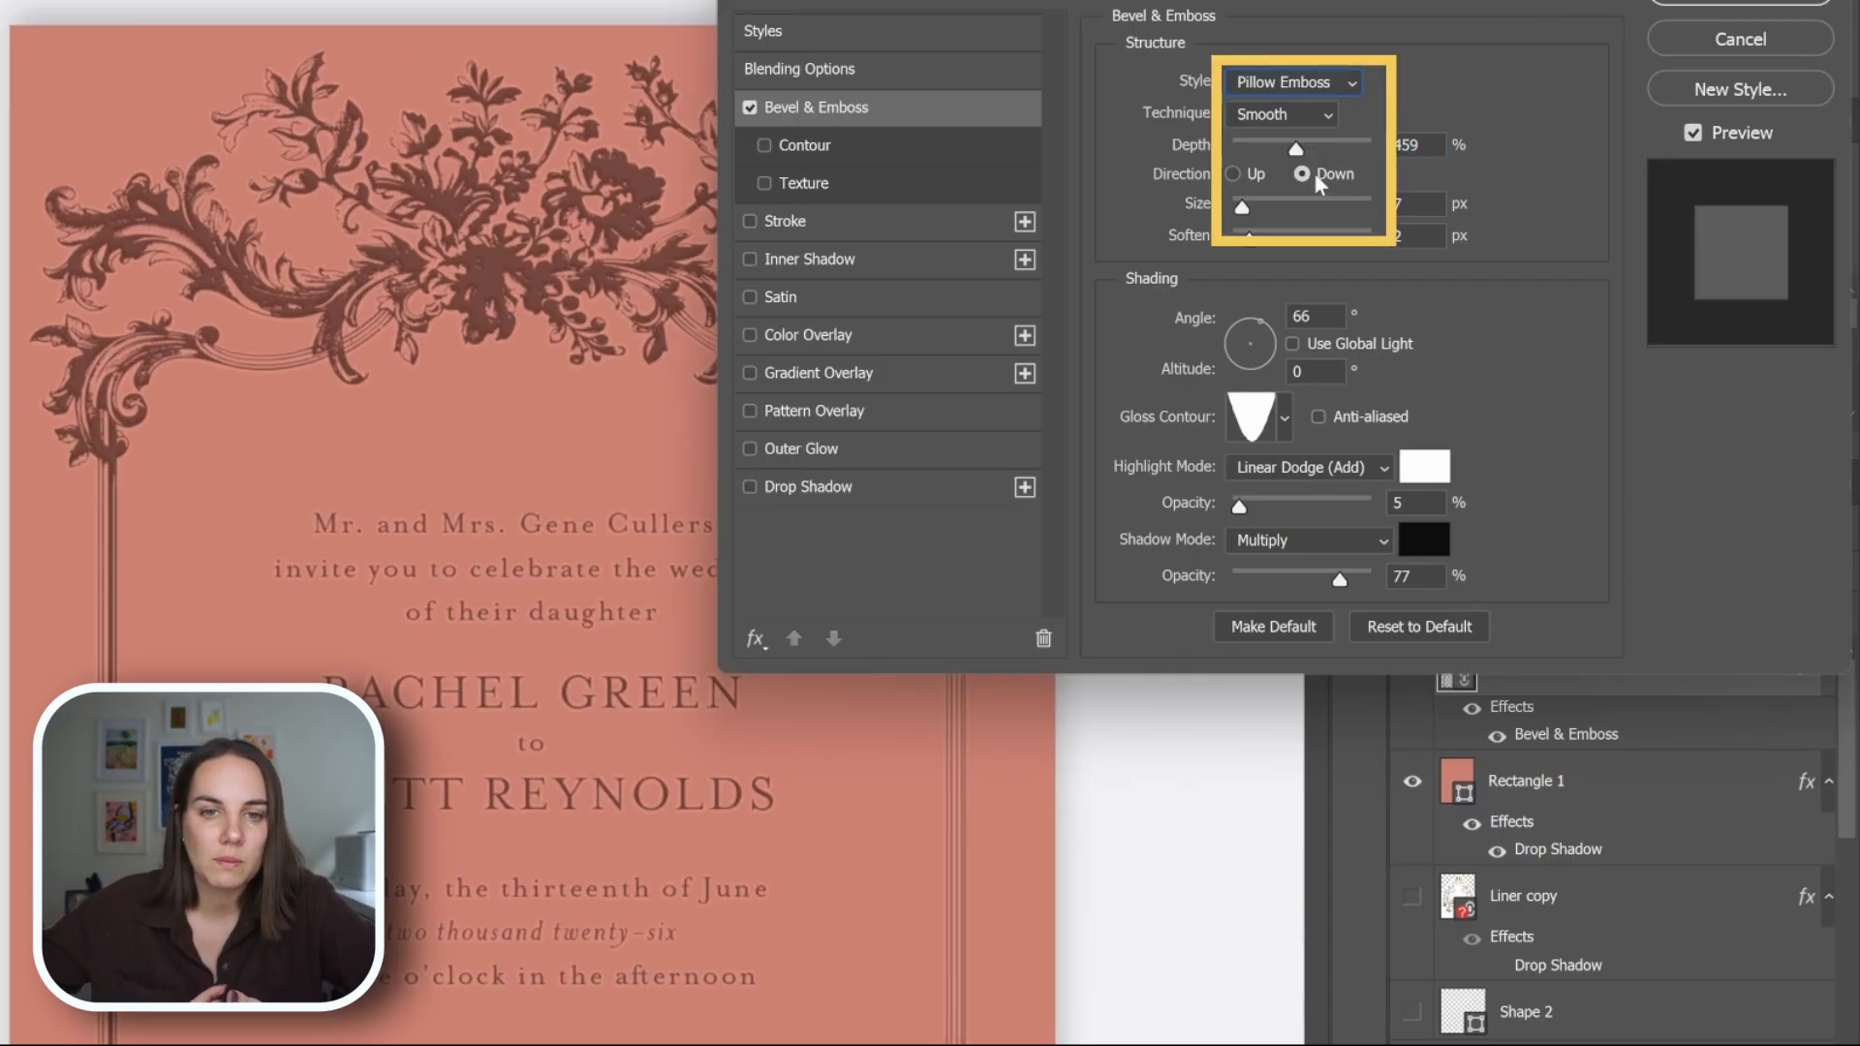
pyautogui.click(1311, 80)
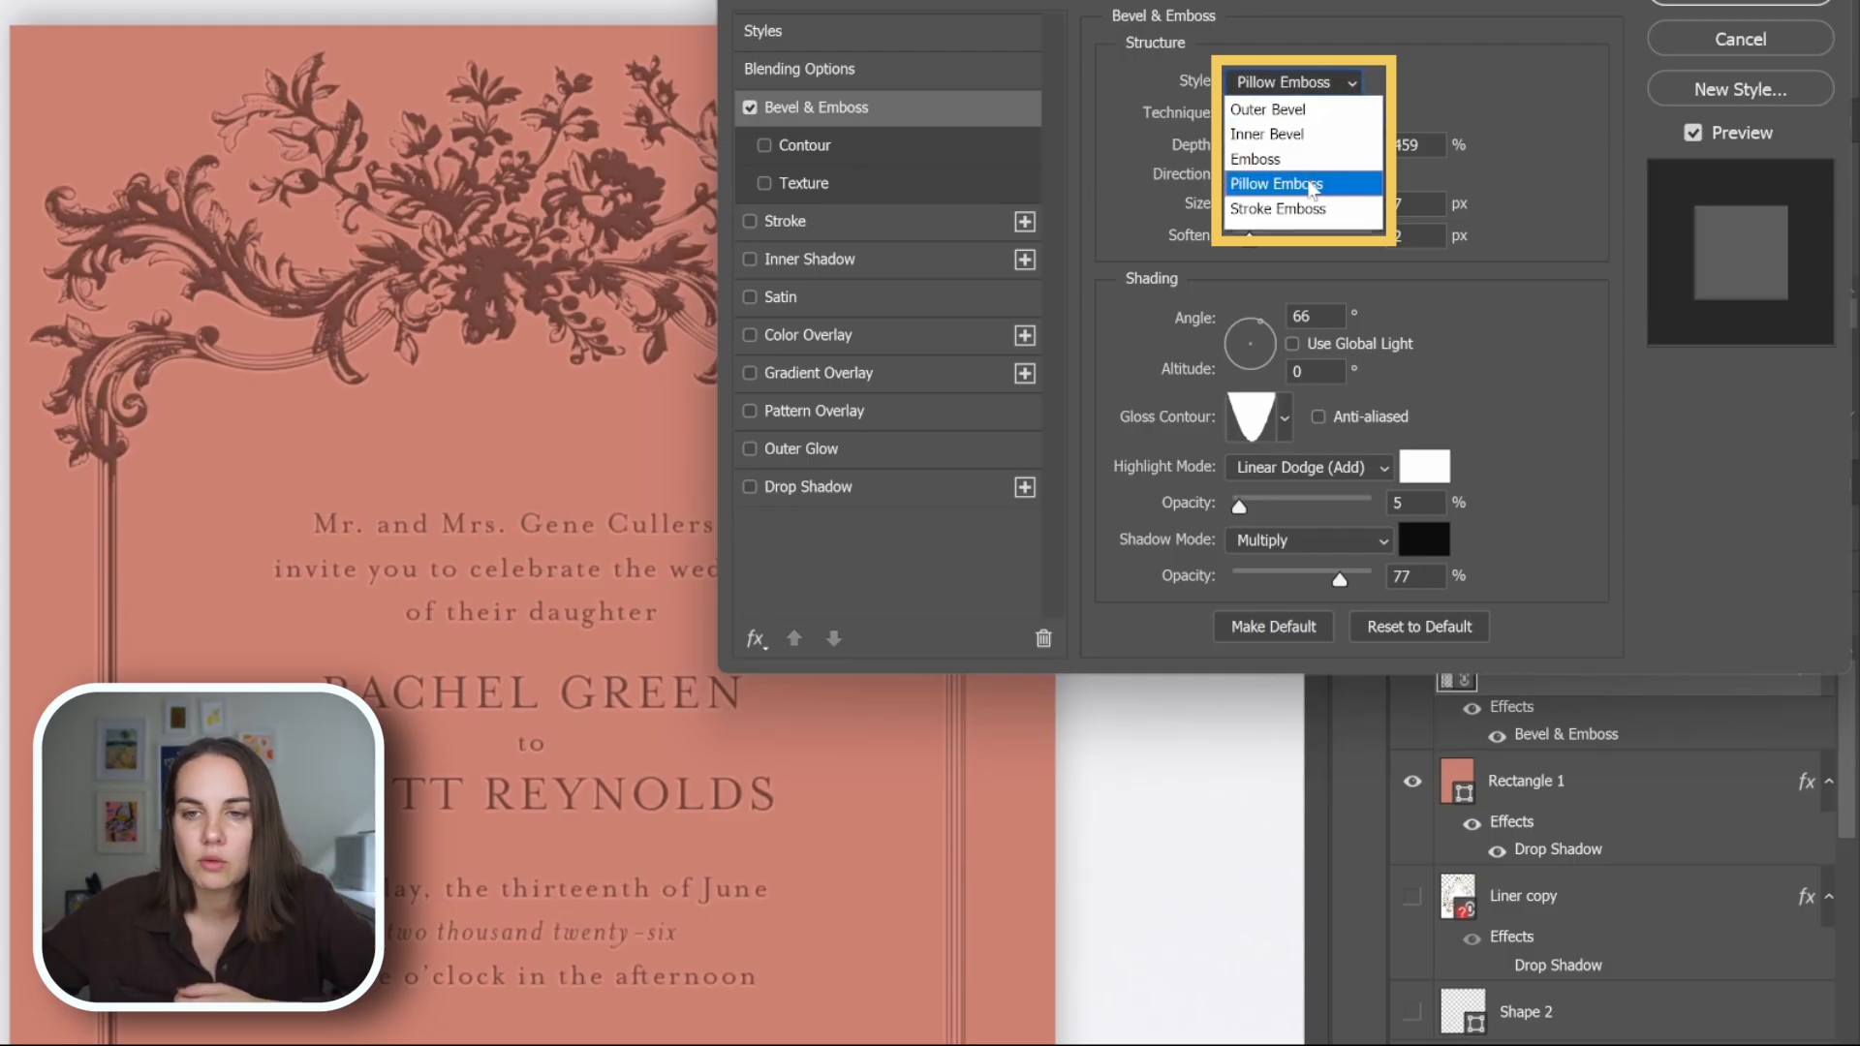
pyautogui.click(1312, 185)
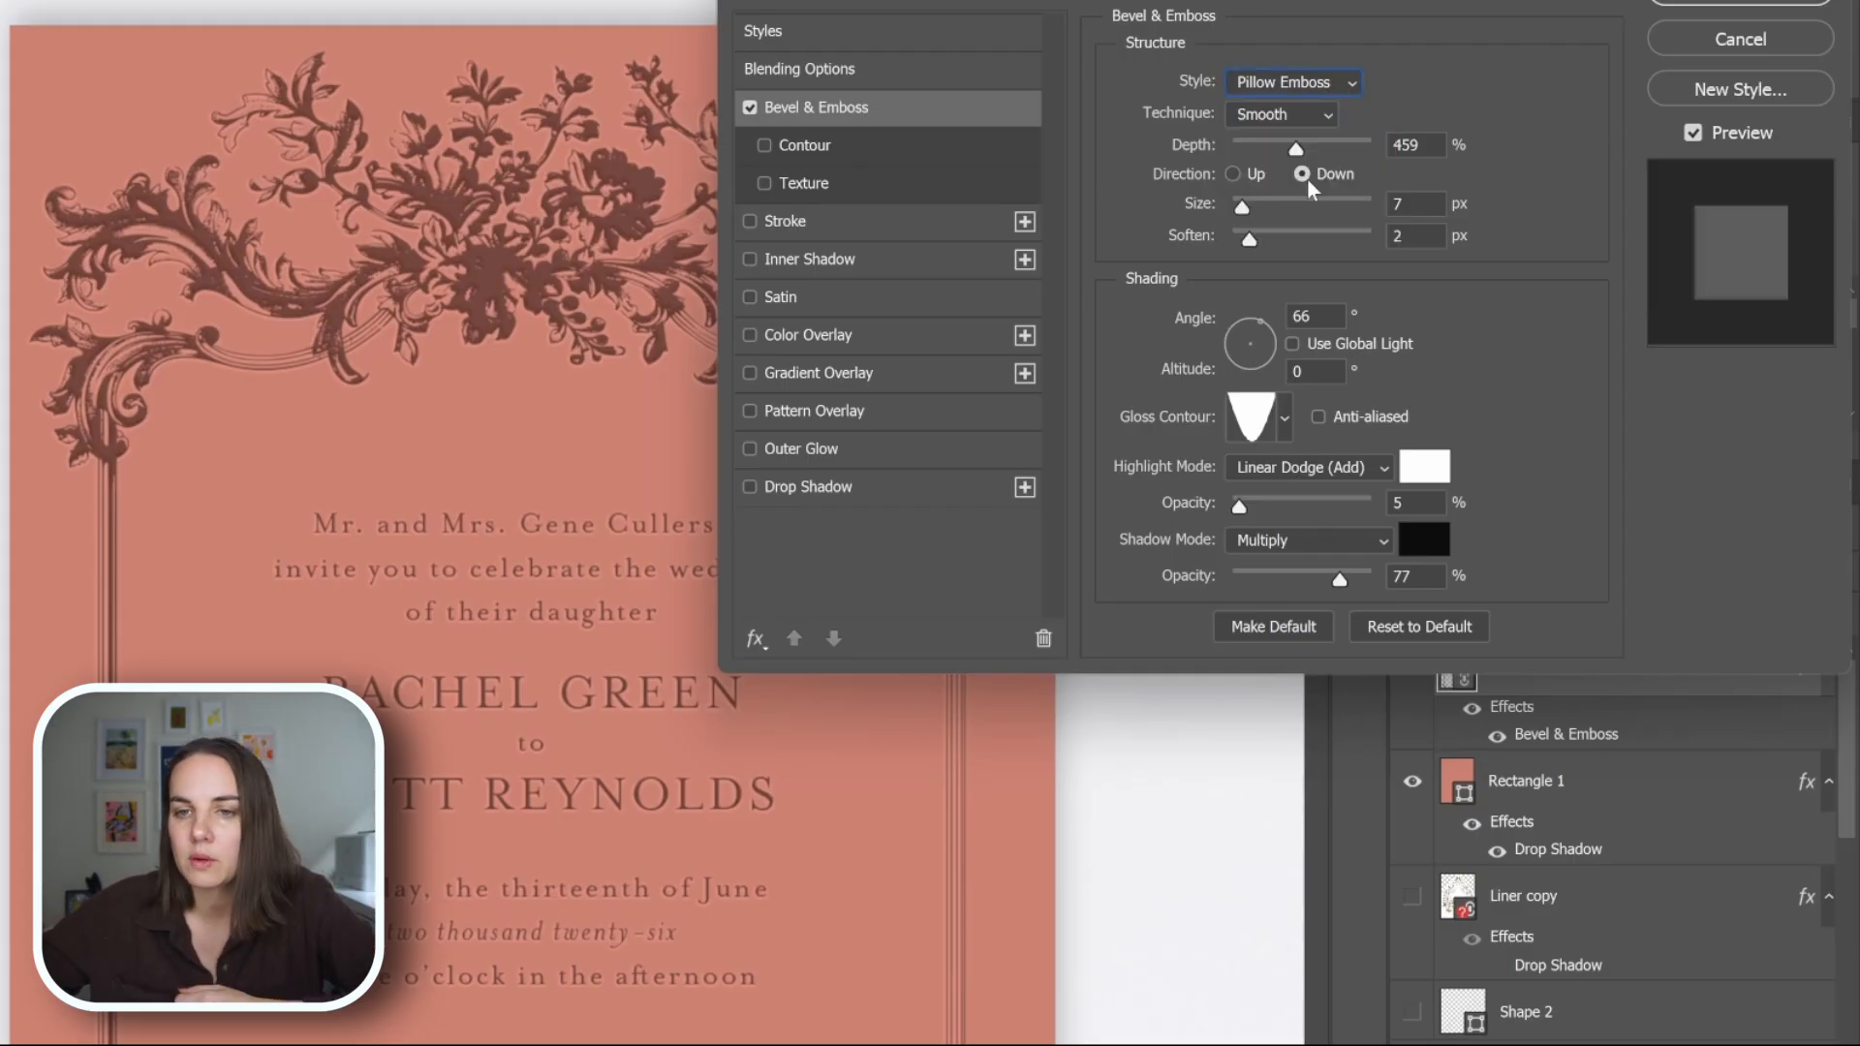
pyautogui.click(1231, 174)
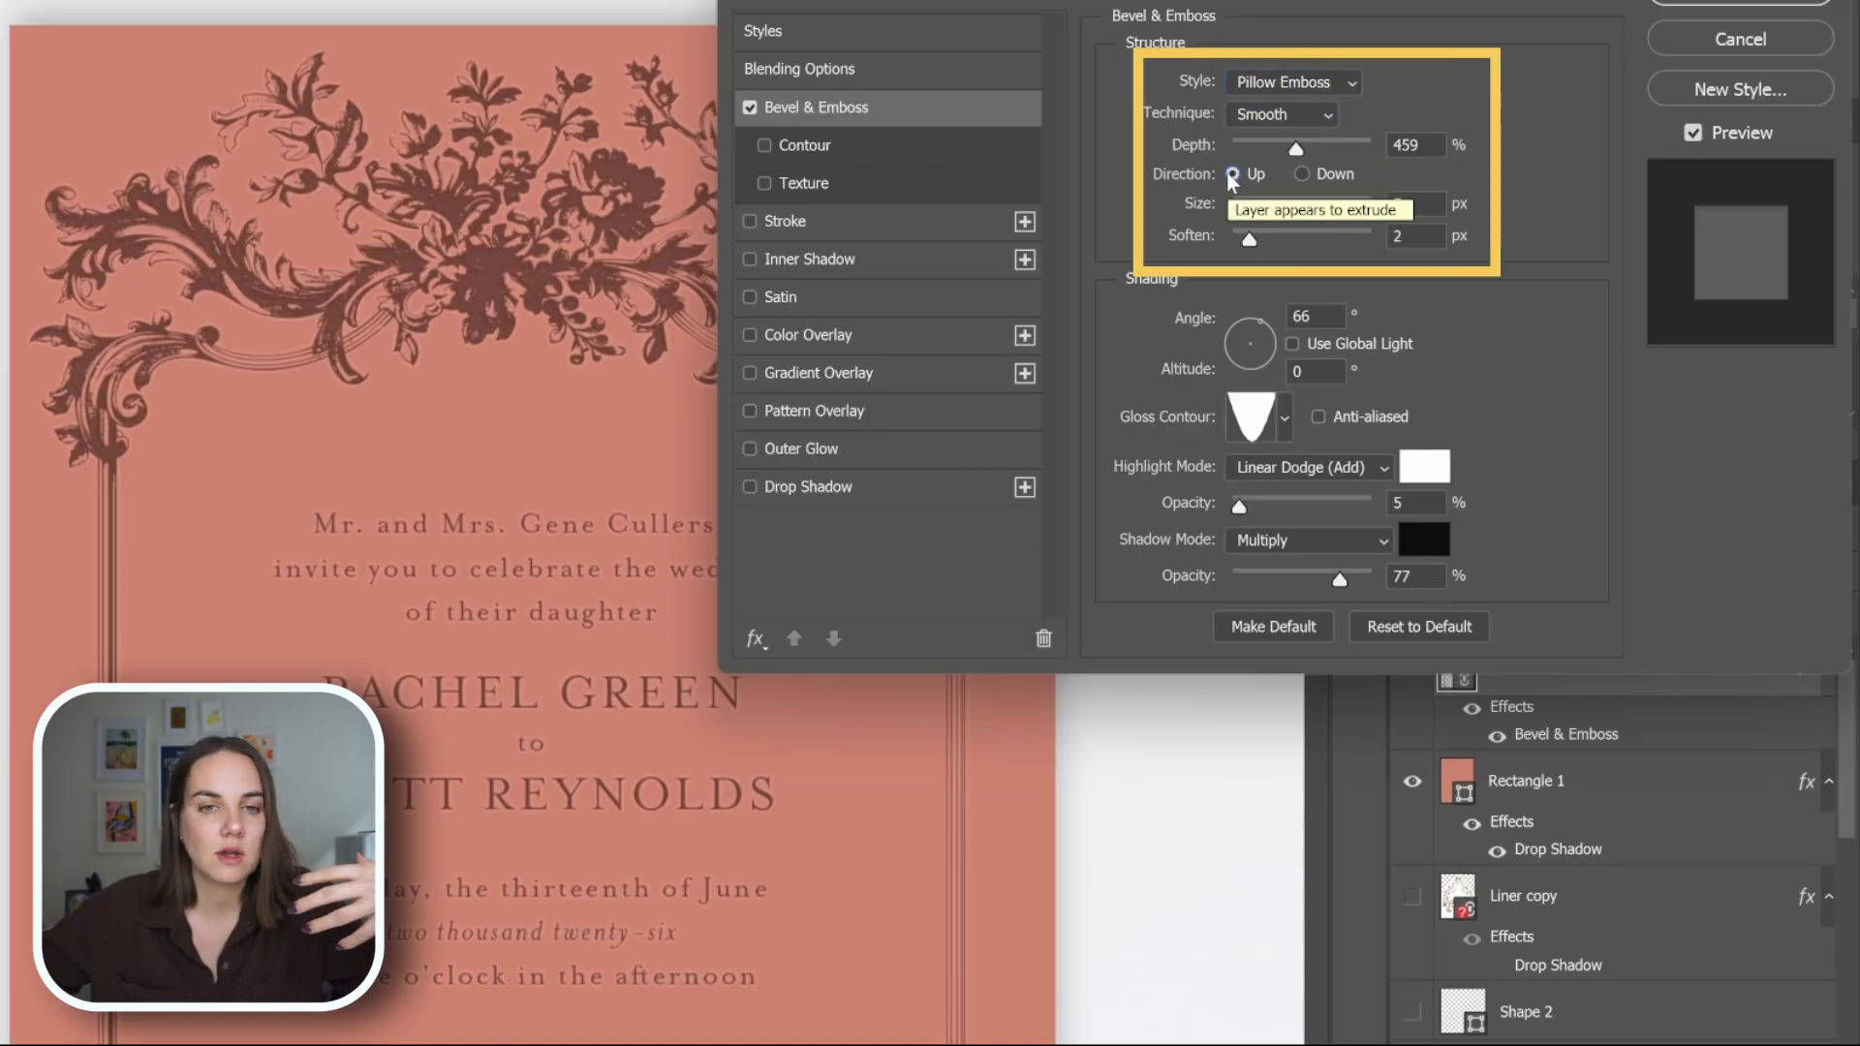
pyautogui.click(1302, 177)
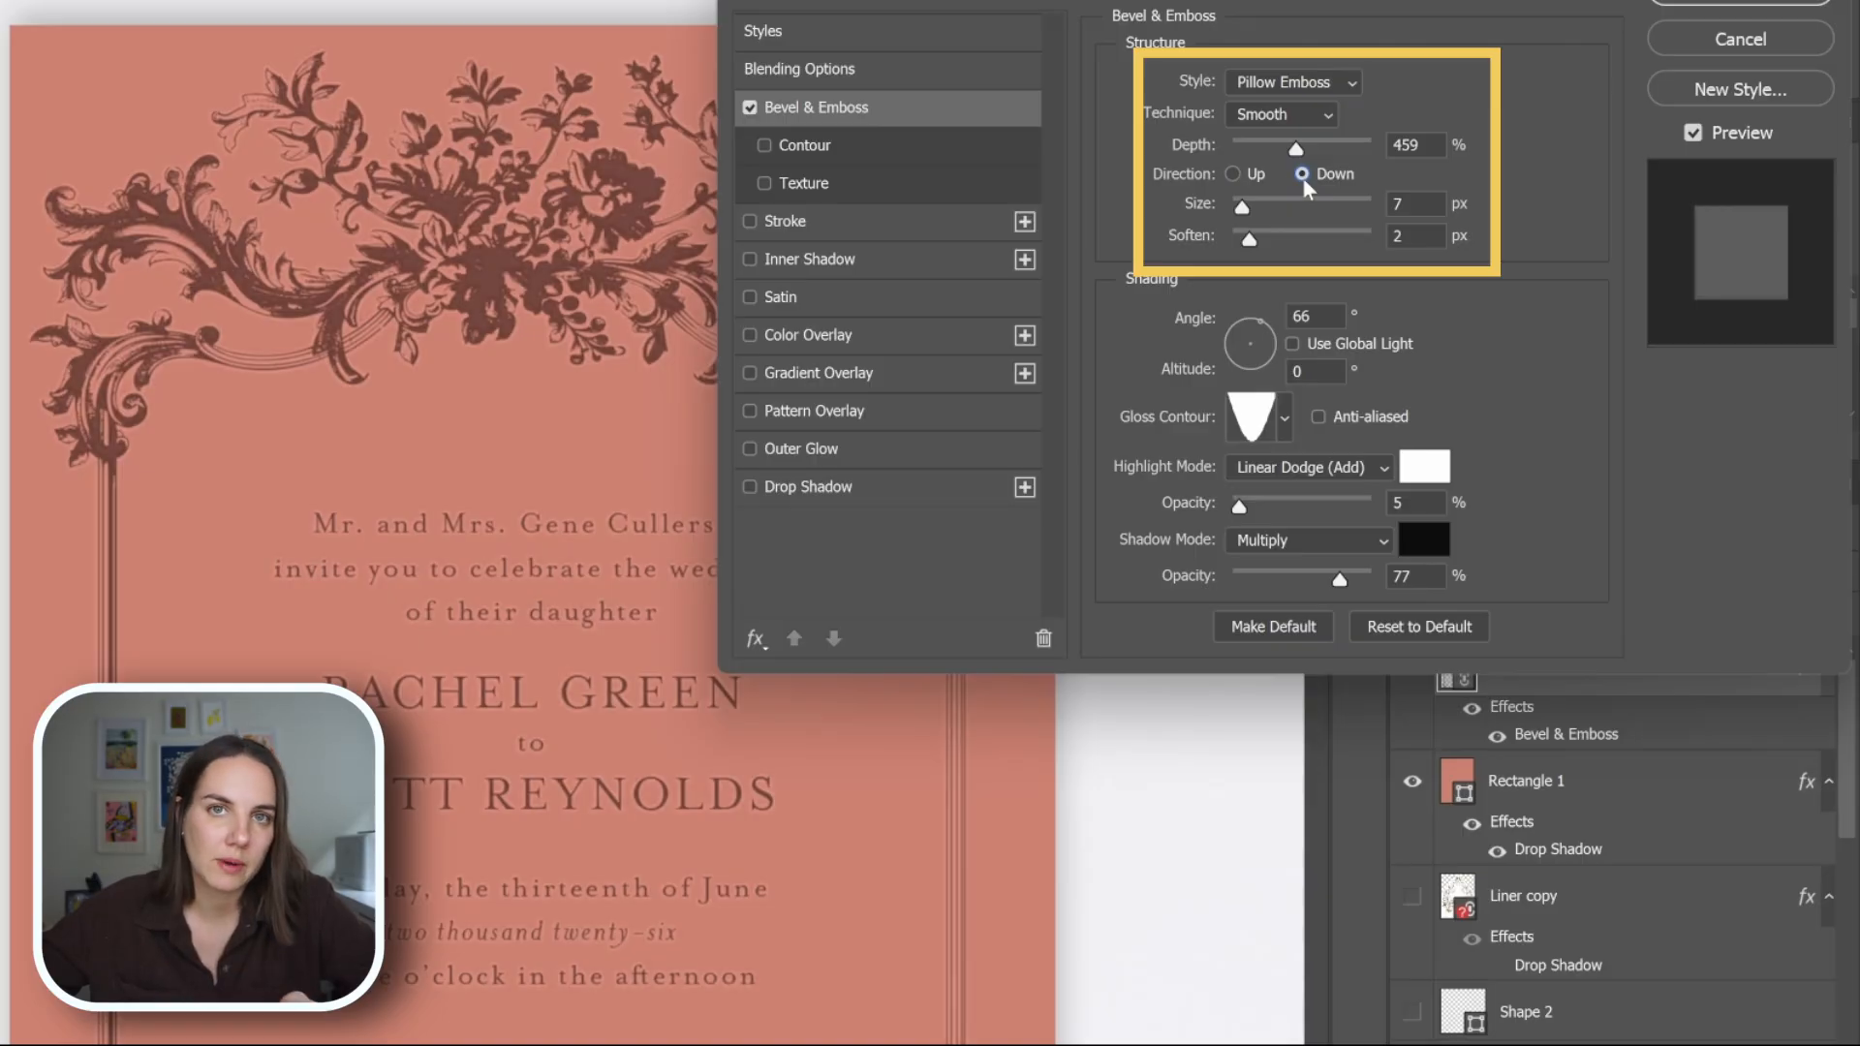
pyautogui.click(1253, 176)
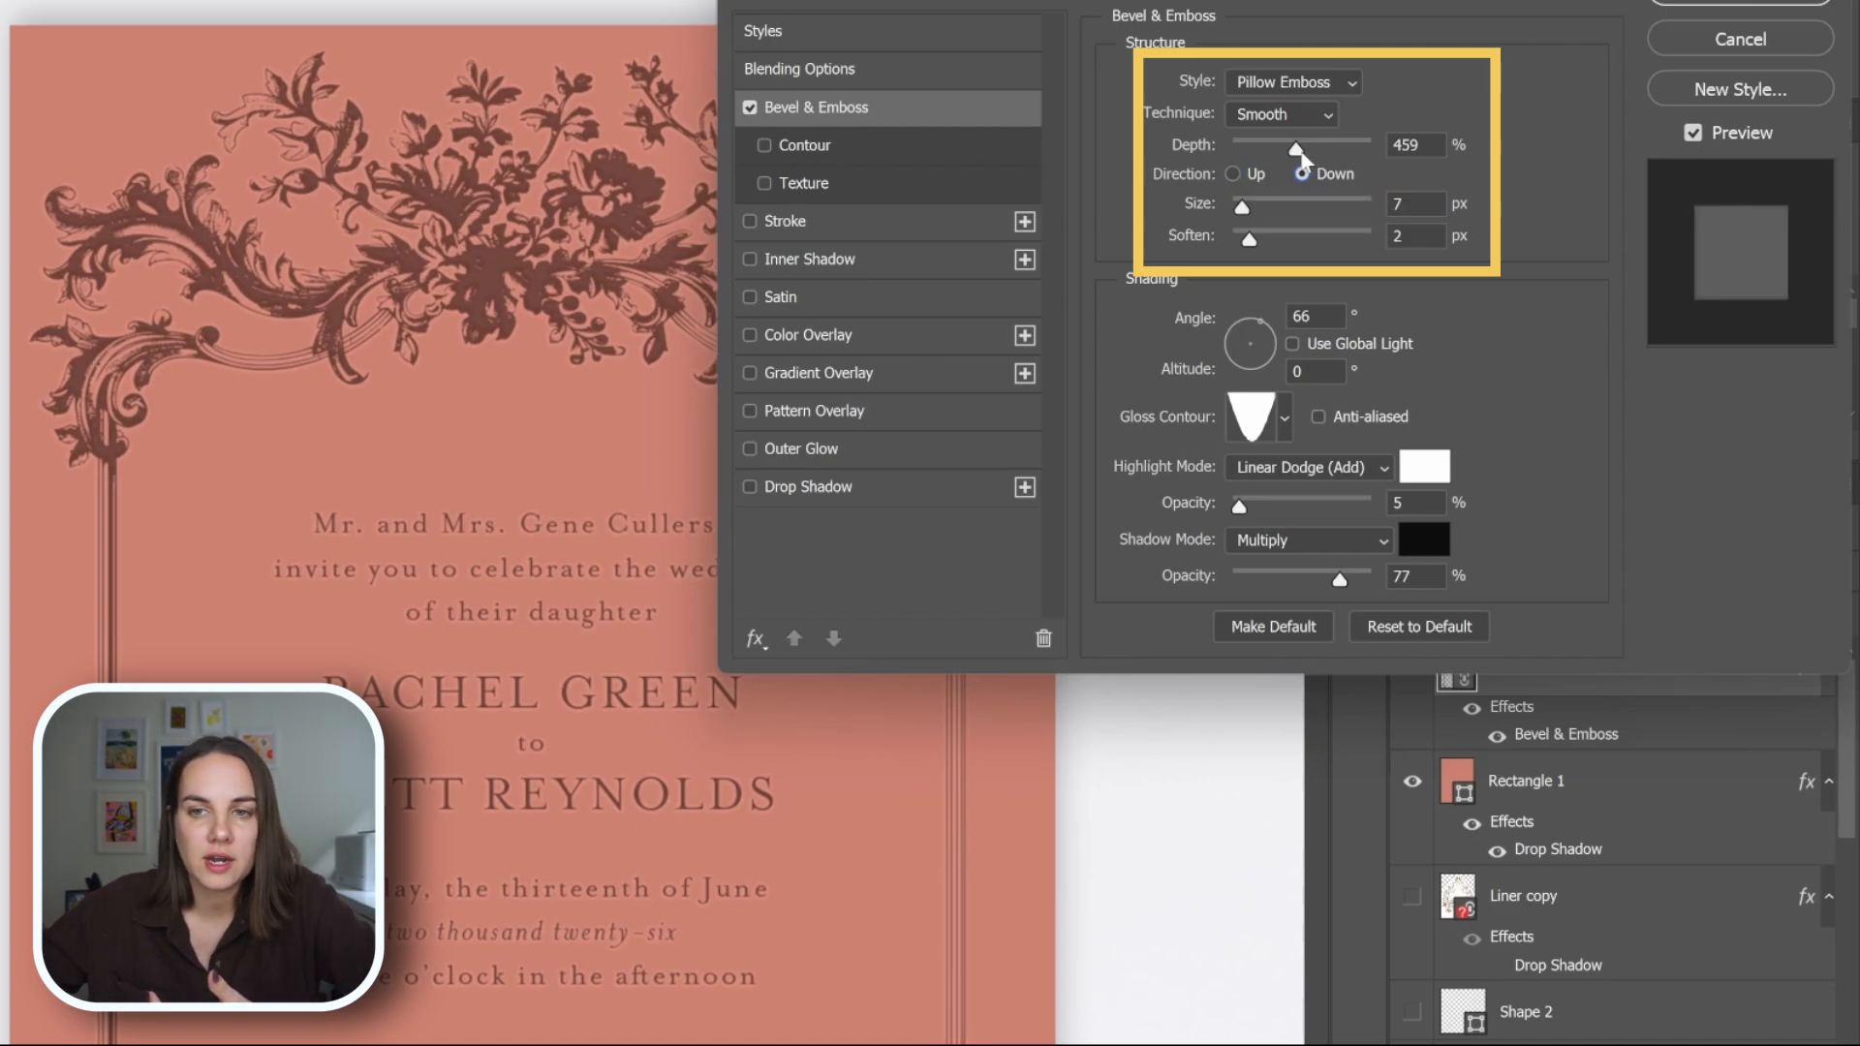
# Set the Pillow Emboss depth to 542% and size to 7 px, trying larger and smaller sizes, and apply the effect.
pyautogui.moveTo(1367, 150); pyautogui.dragTo(1273, 205)
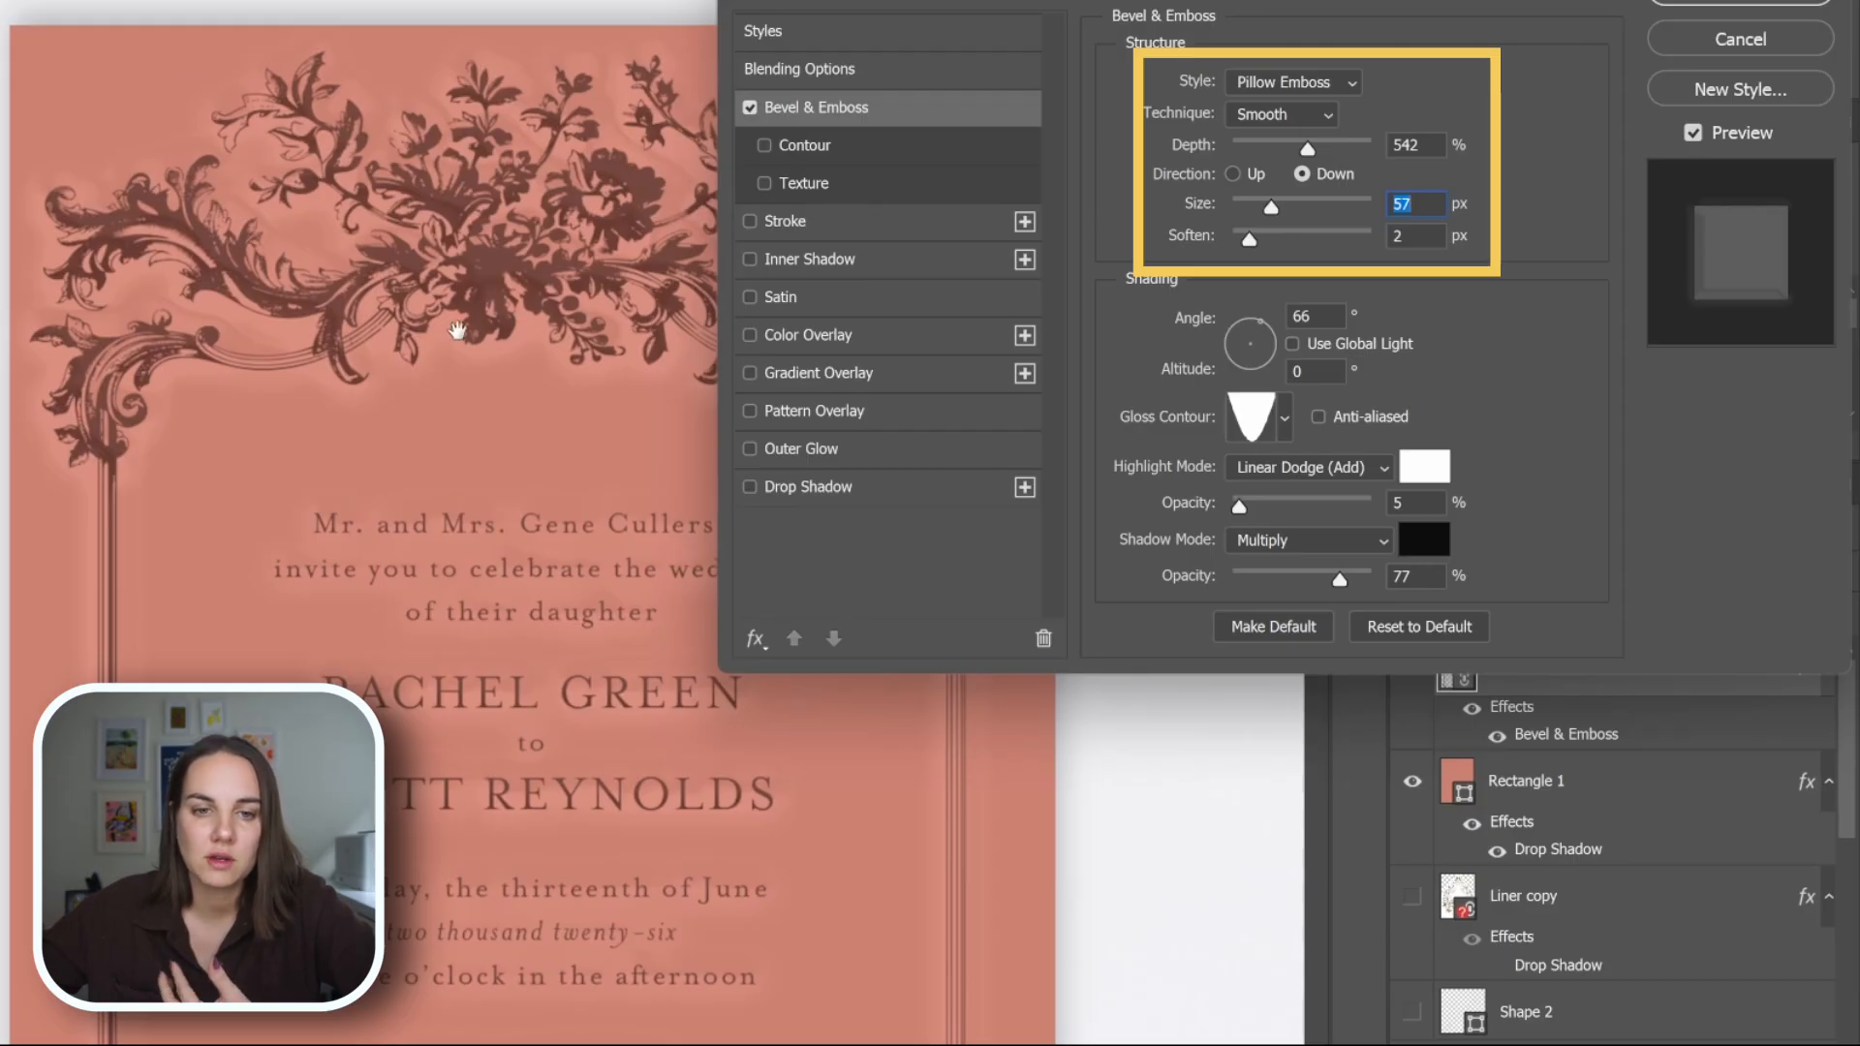
pyautogui.moveTo(1263, 209); pyautogui.dragTo(1236, 211)
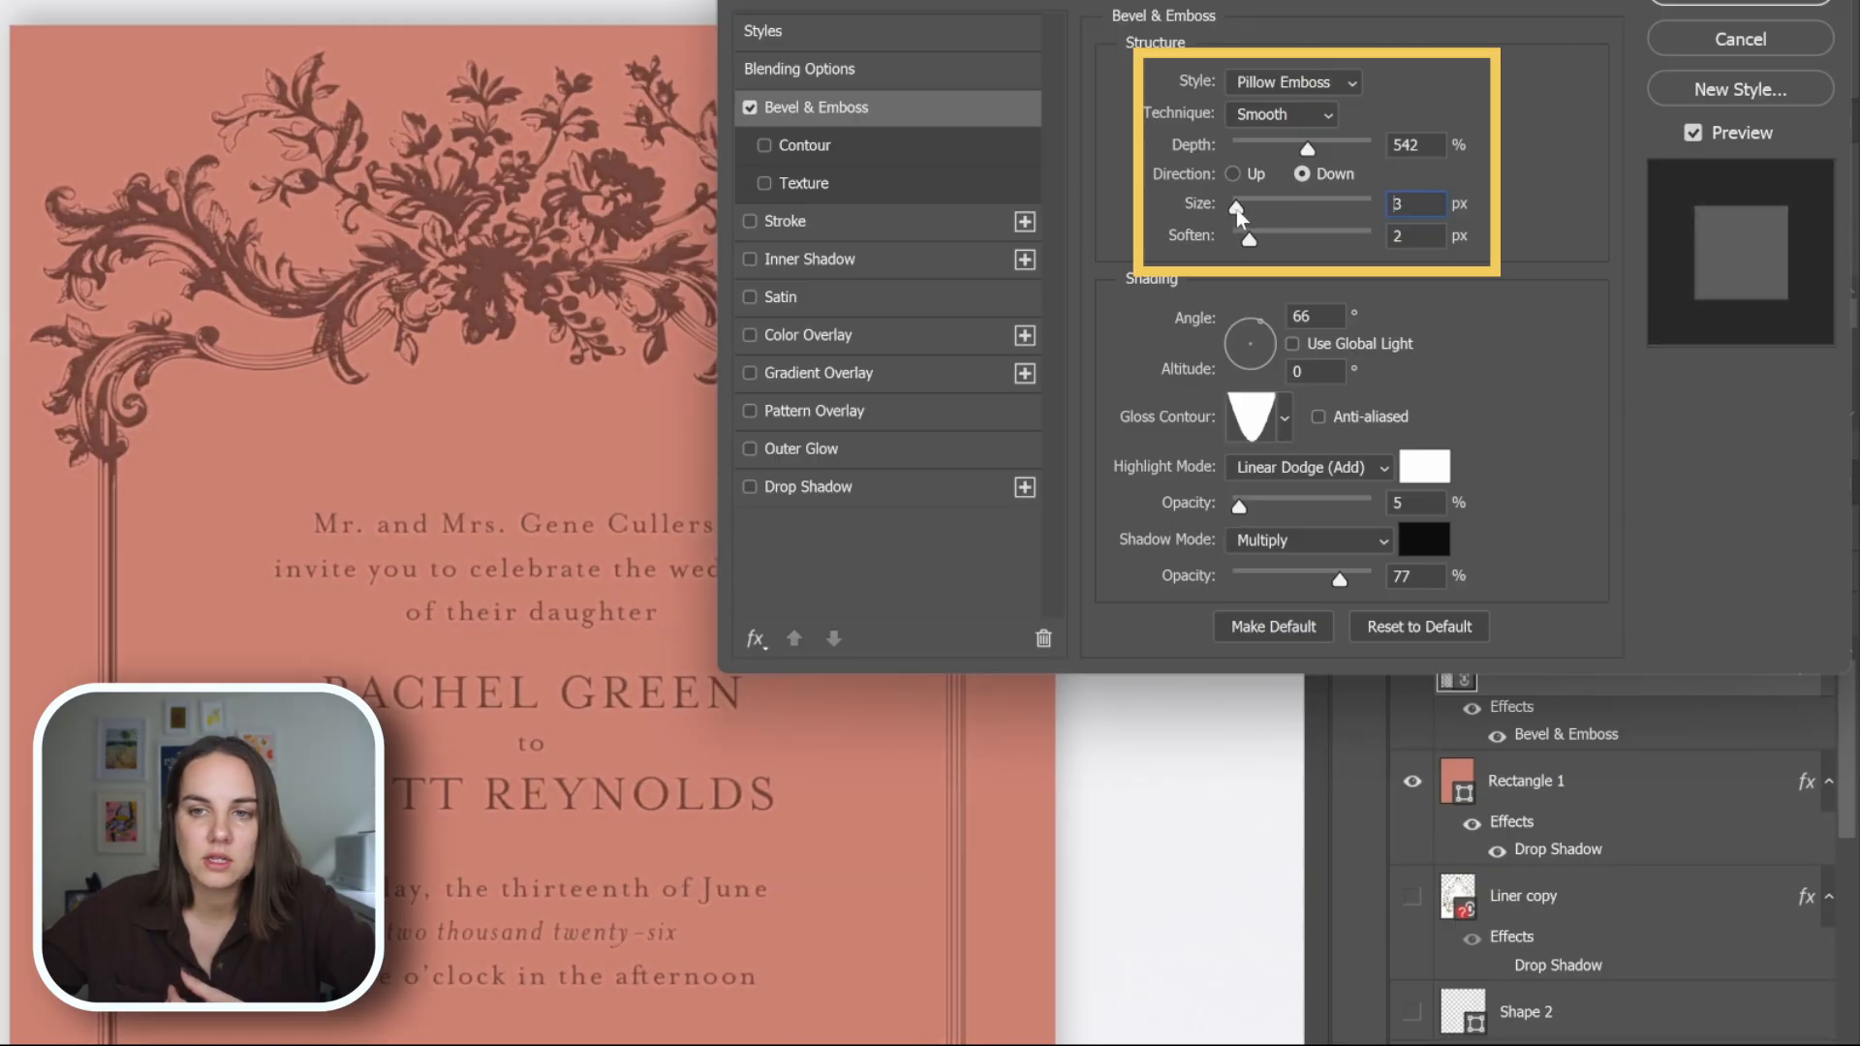
pyautogui.moveTo(1236, 209); pyautogui.dragTo(1242, 211)
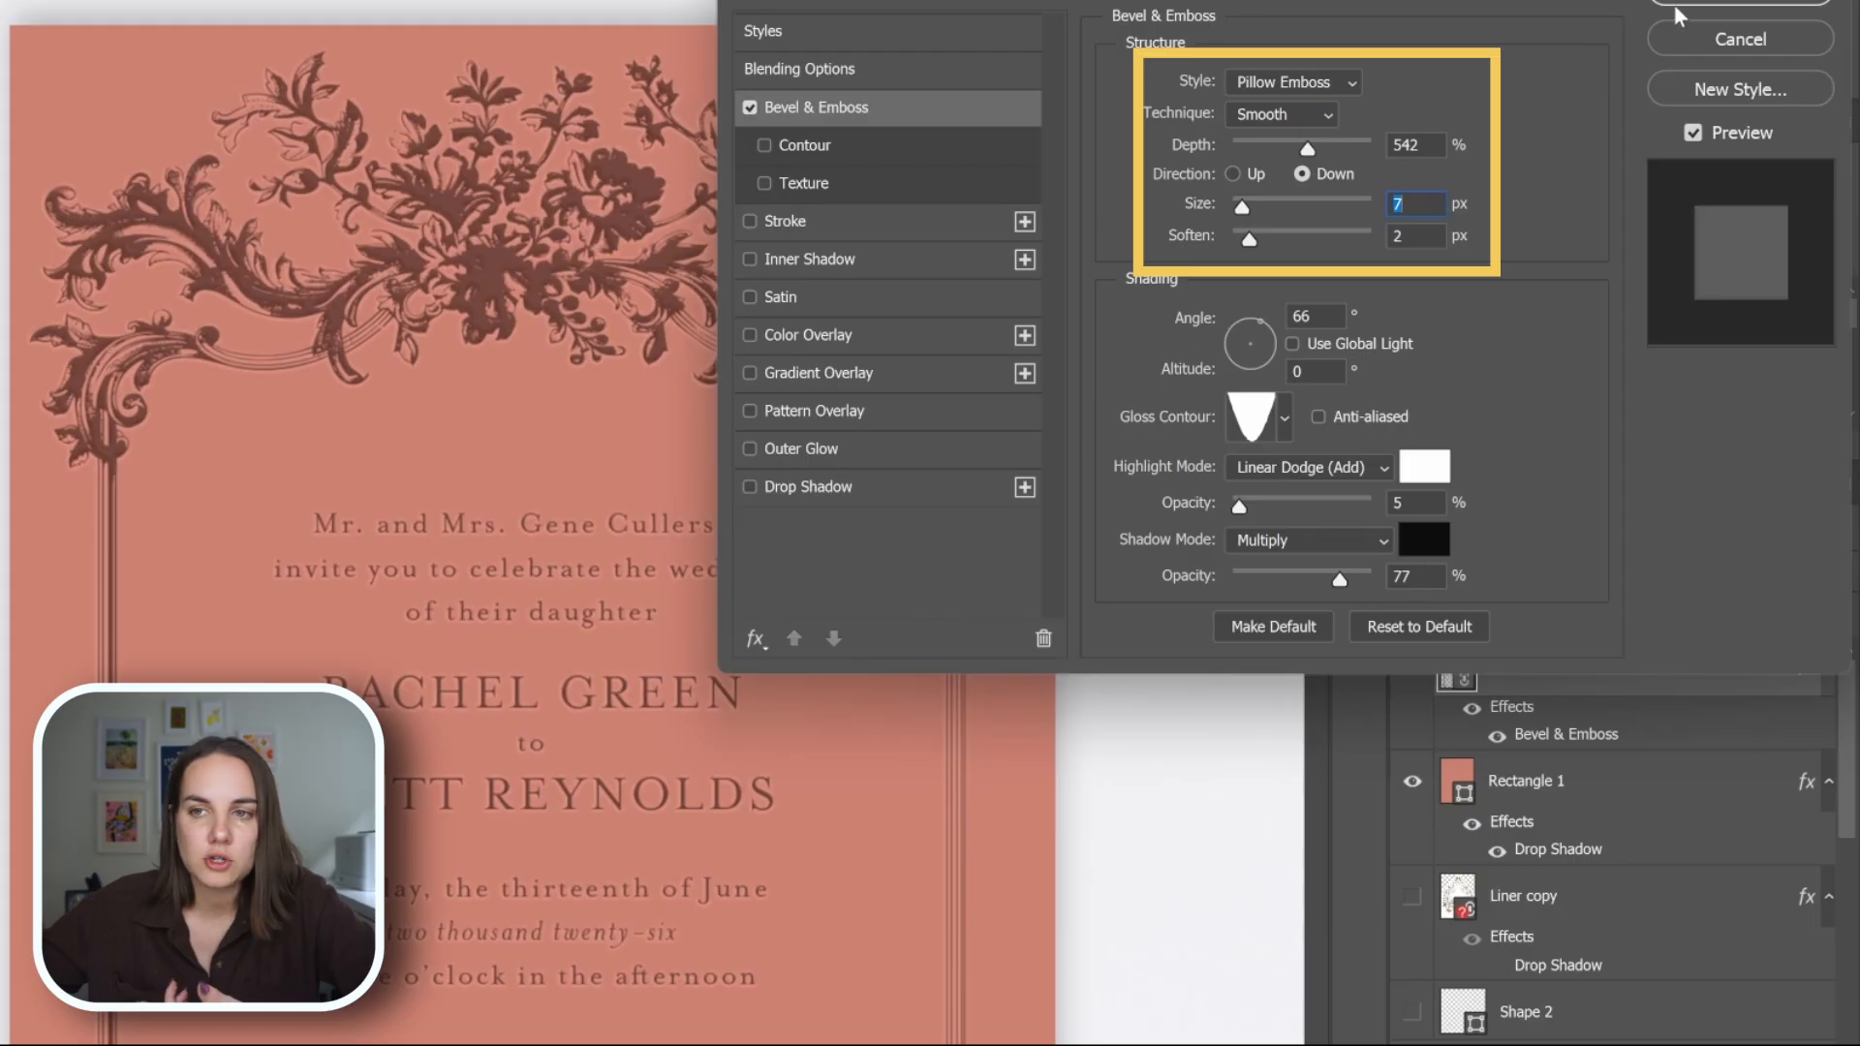
pyautogui.click(1679, 11)
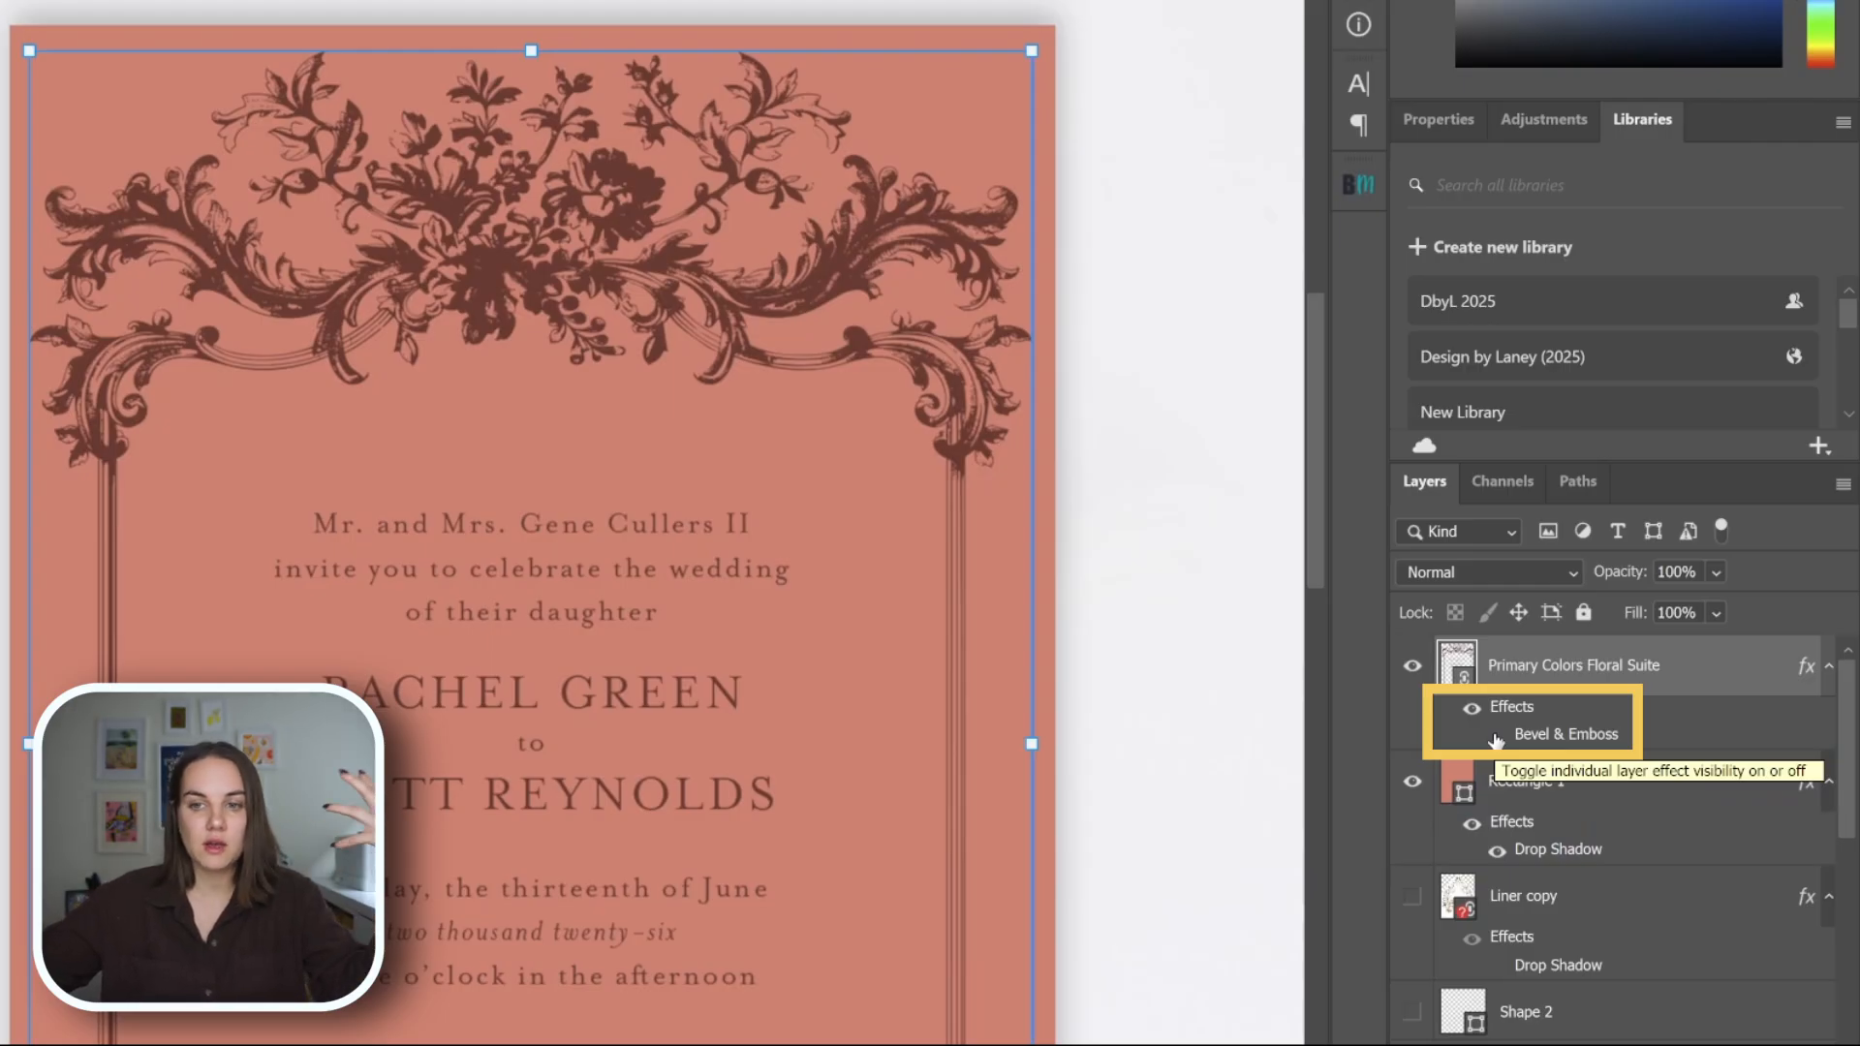
# Toggle the artwork's Bevel & Emboss effect on and off to compare the flat and pressed looks.
pyautogui.click(1497, 738)
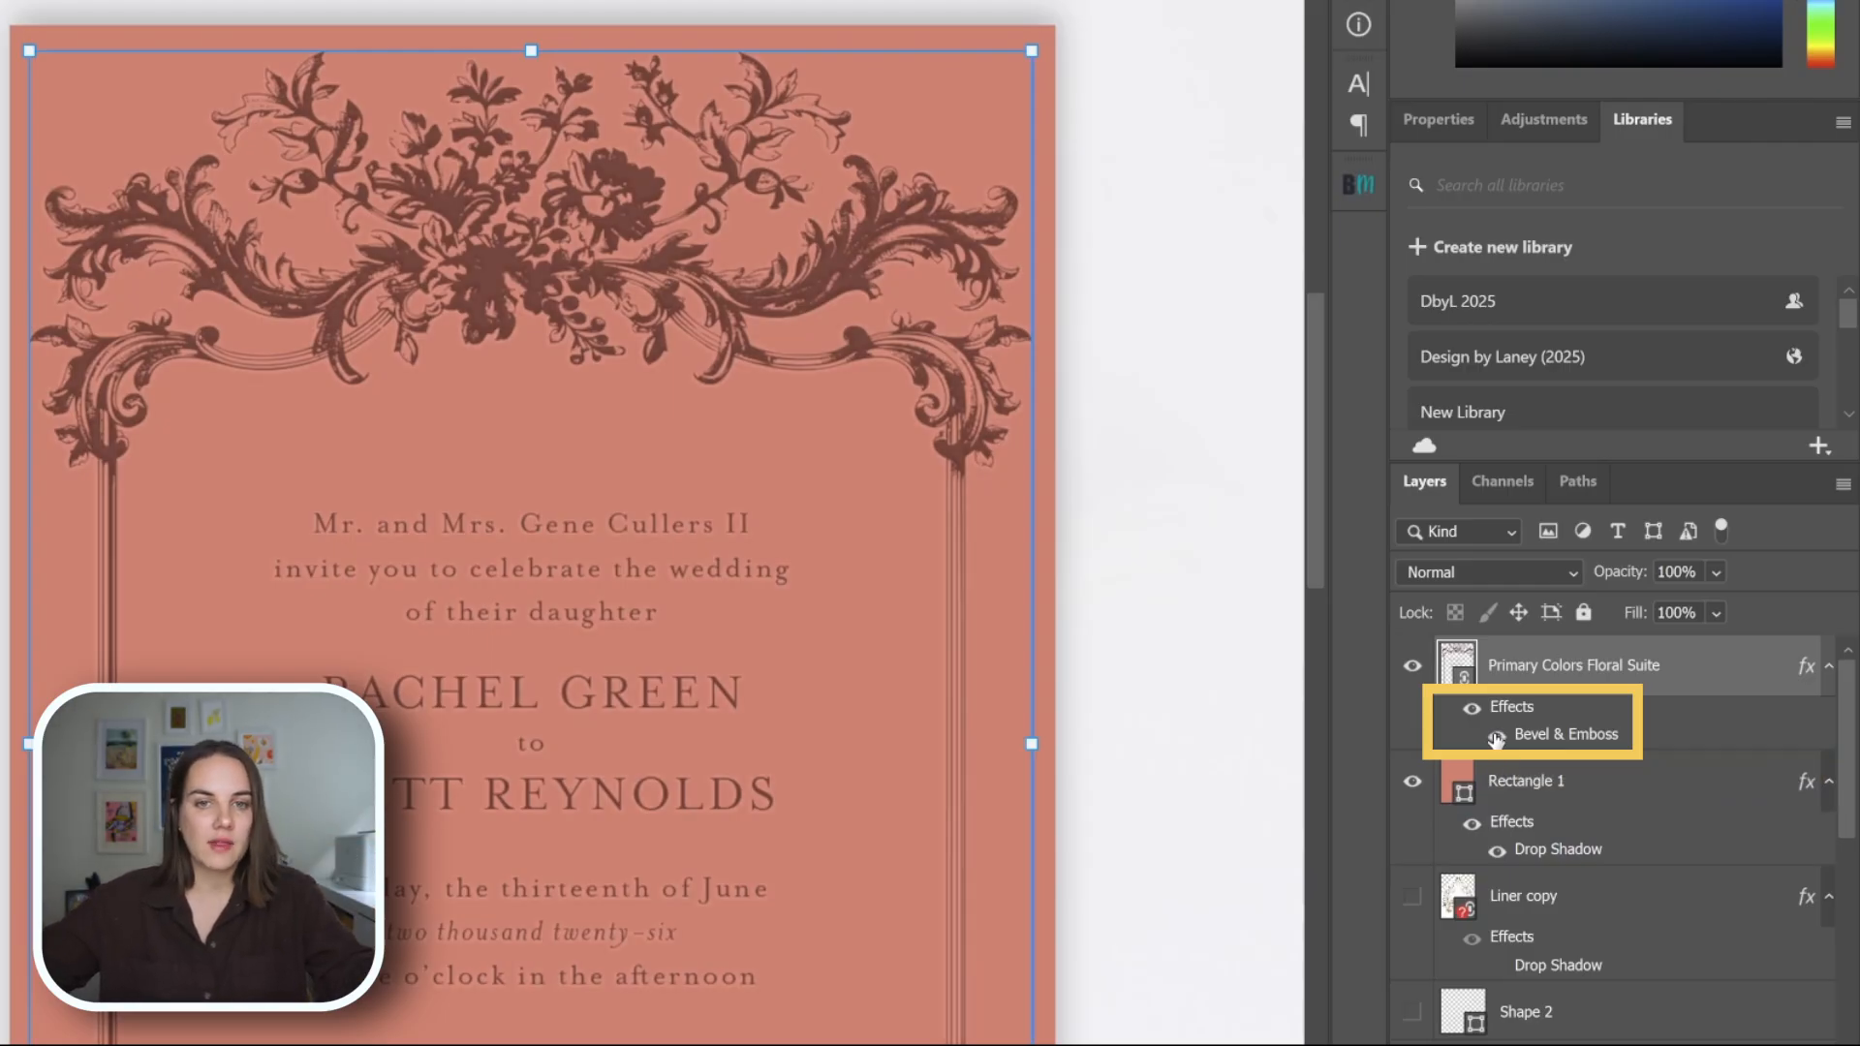
pyautogui.click(1496, 738)
pyautogui.click(1496, 740)
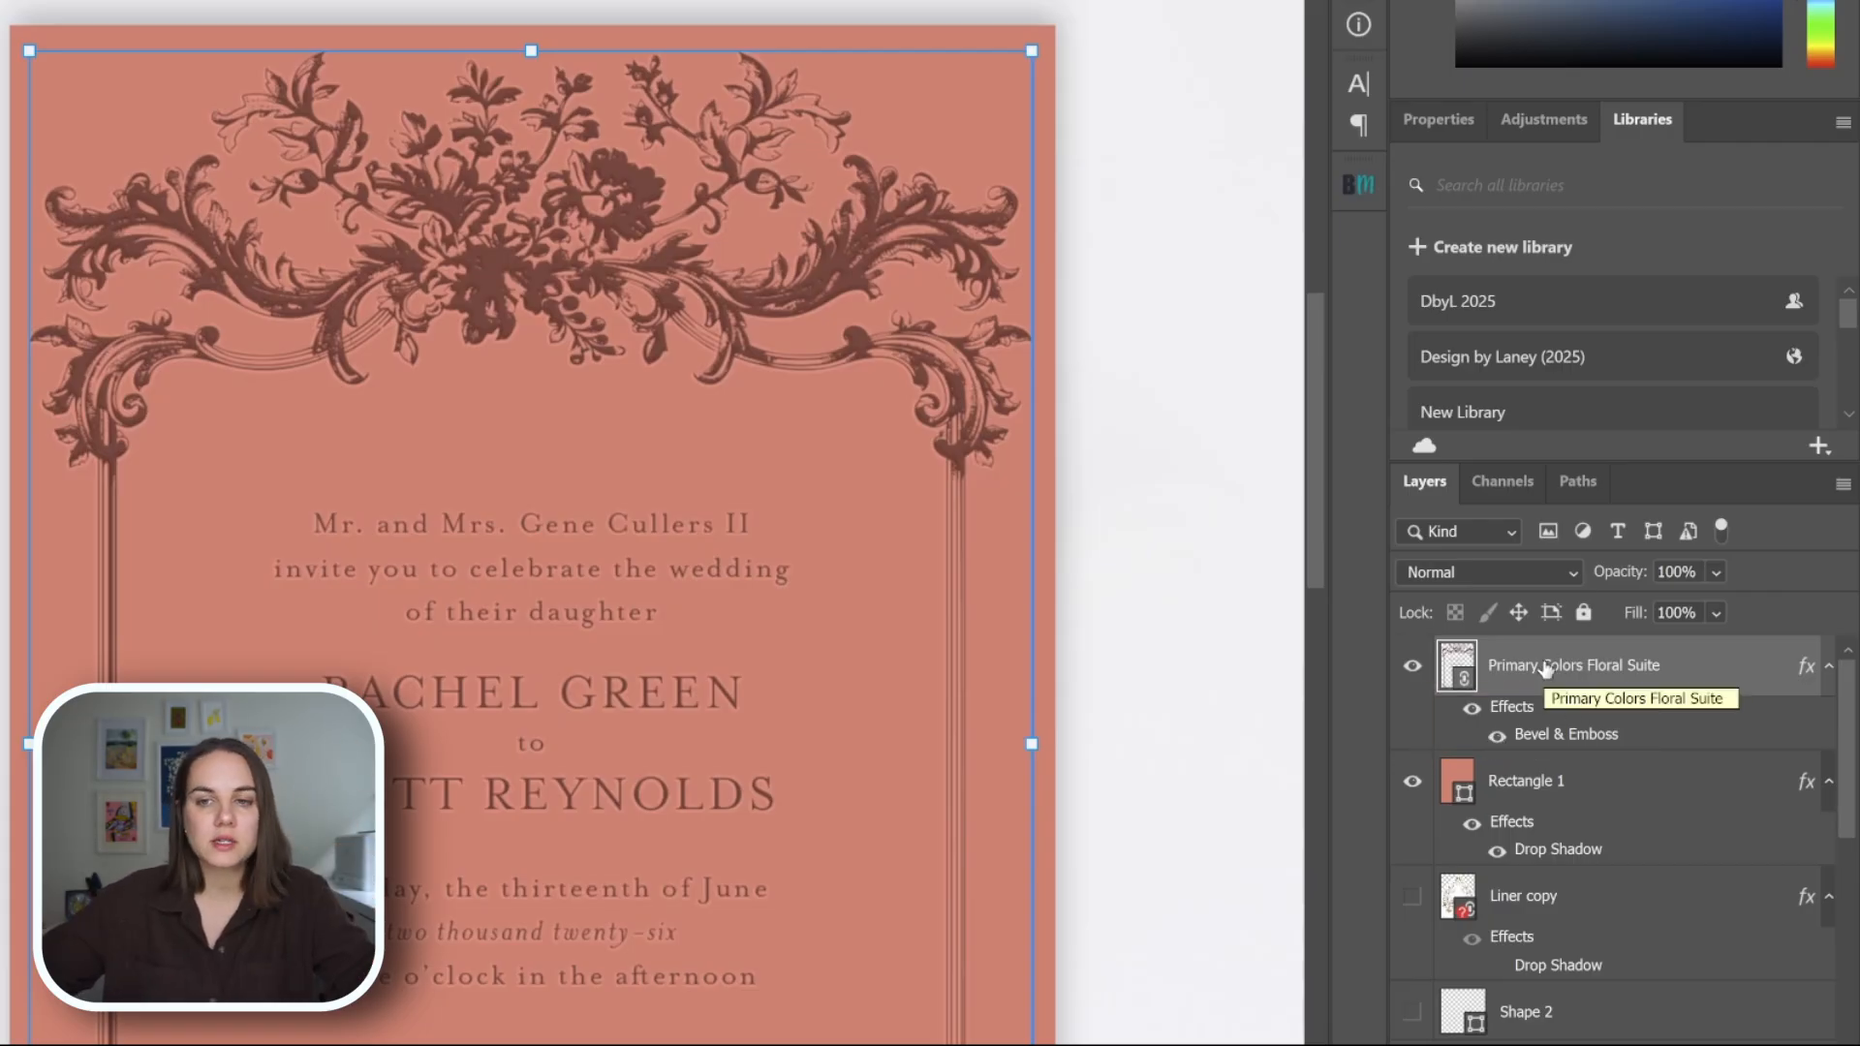
# Preview blending modes on the invitation artwork layer and examine the whole card in the mockup scene.
pyautogui.click(1542, 571)
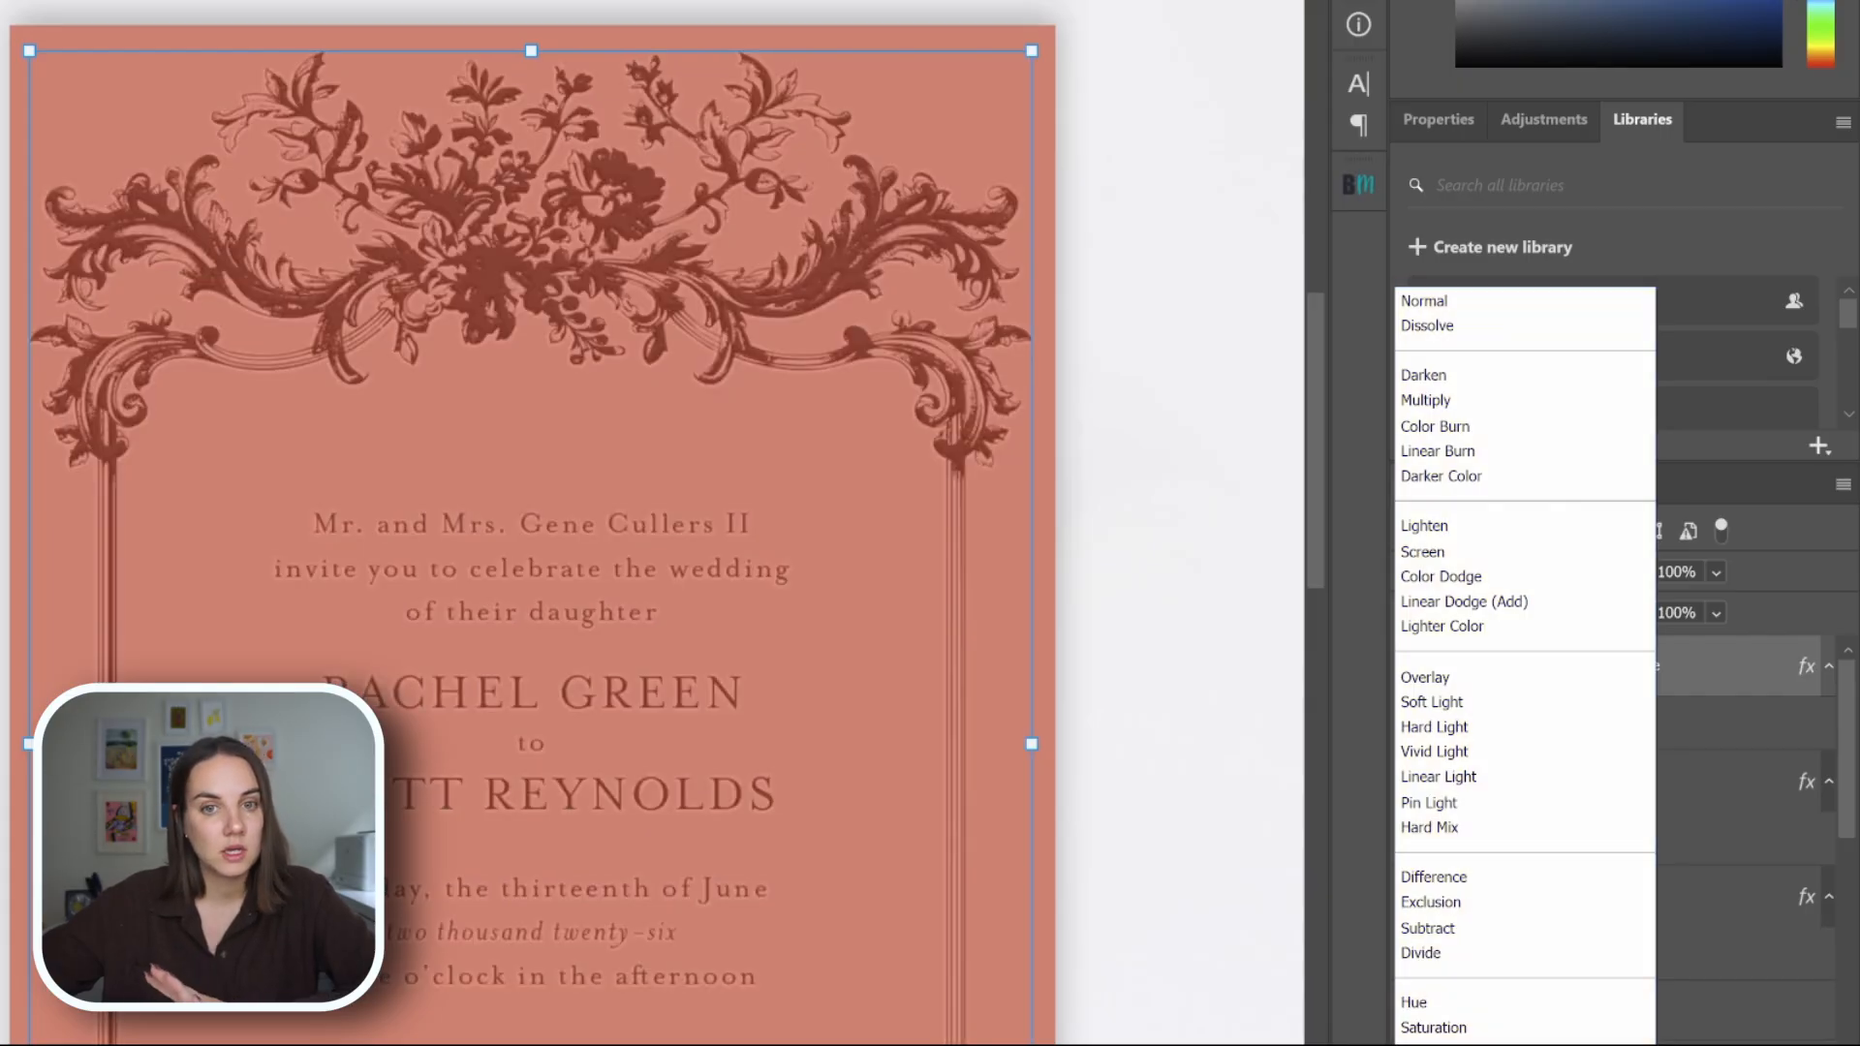
pyautogui.click(1746, 699)
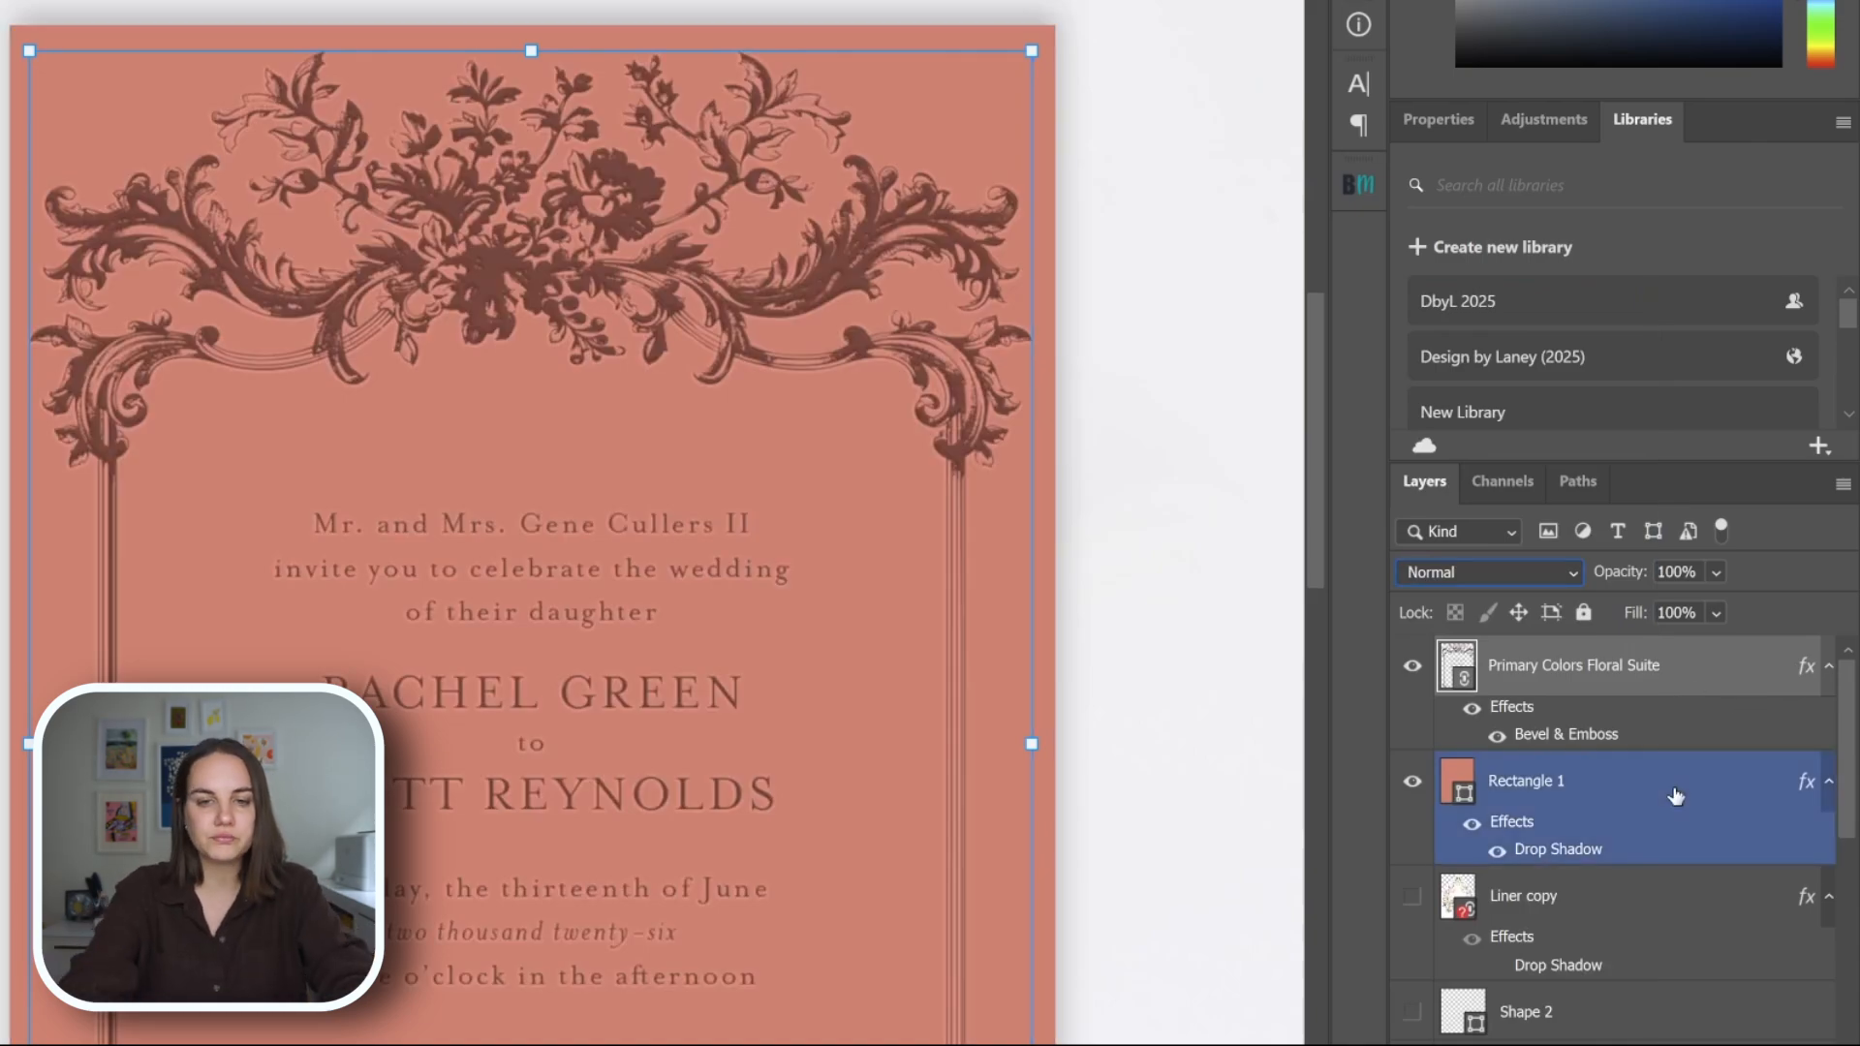
pyautogui.hotkey('ctrl', '-')
pyautogui.hotkey('ctrl', '-')
pyautogui.click(971, 744)
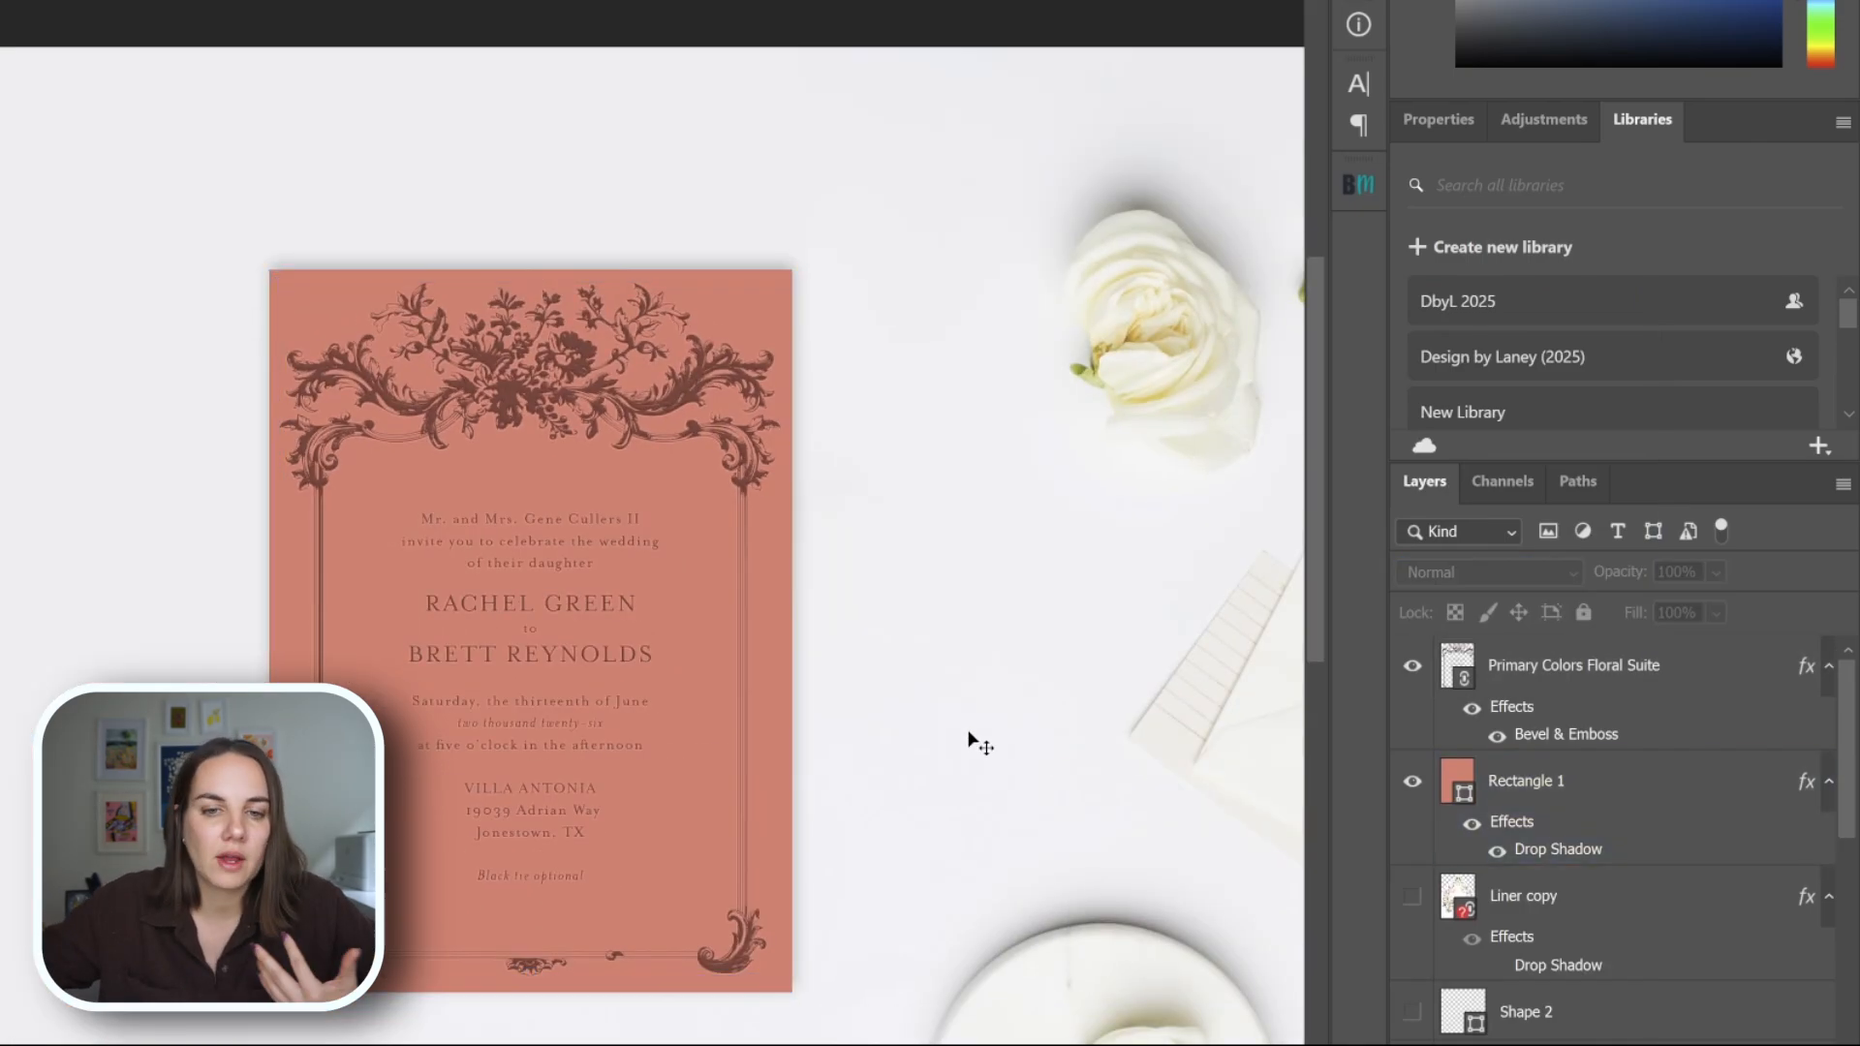
# Hide the Bevel & Emboss effect on the Primary Colors Floral Suite layer to check the flat print, and show it again.
pyautogui.scroll(-2, 976, 571)
pyautogui.scroll(-2, 976, 548)
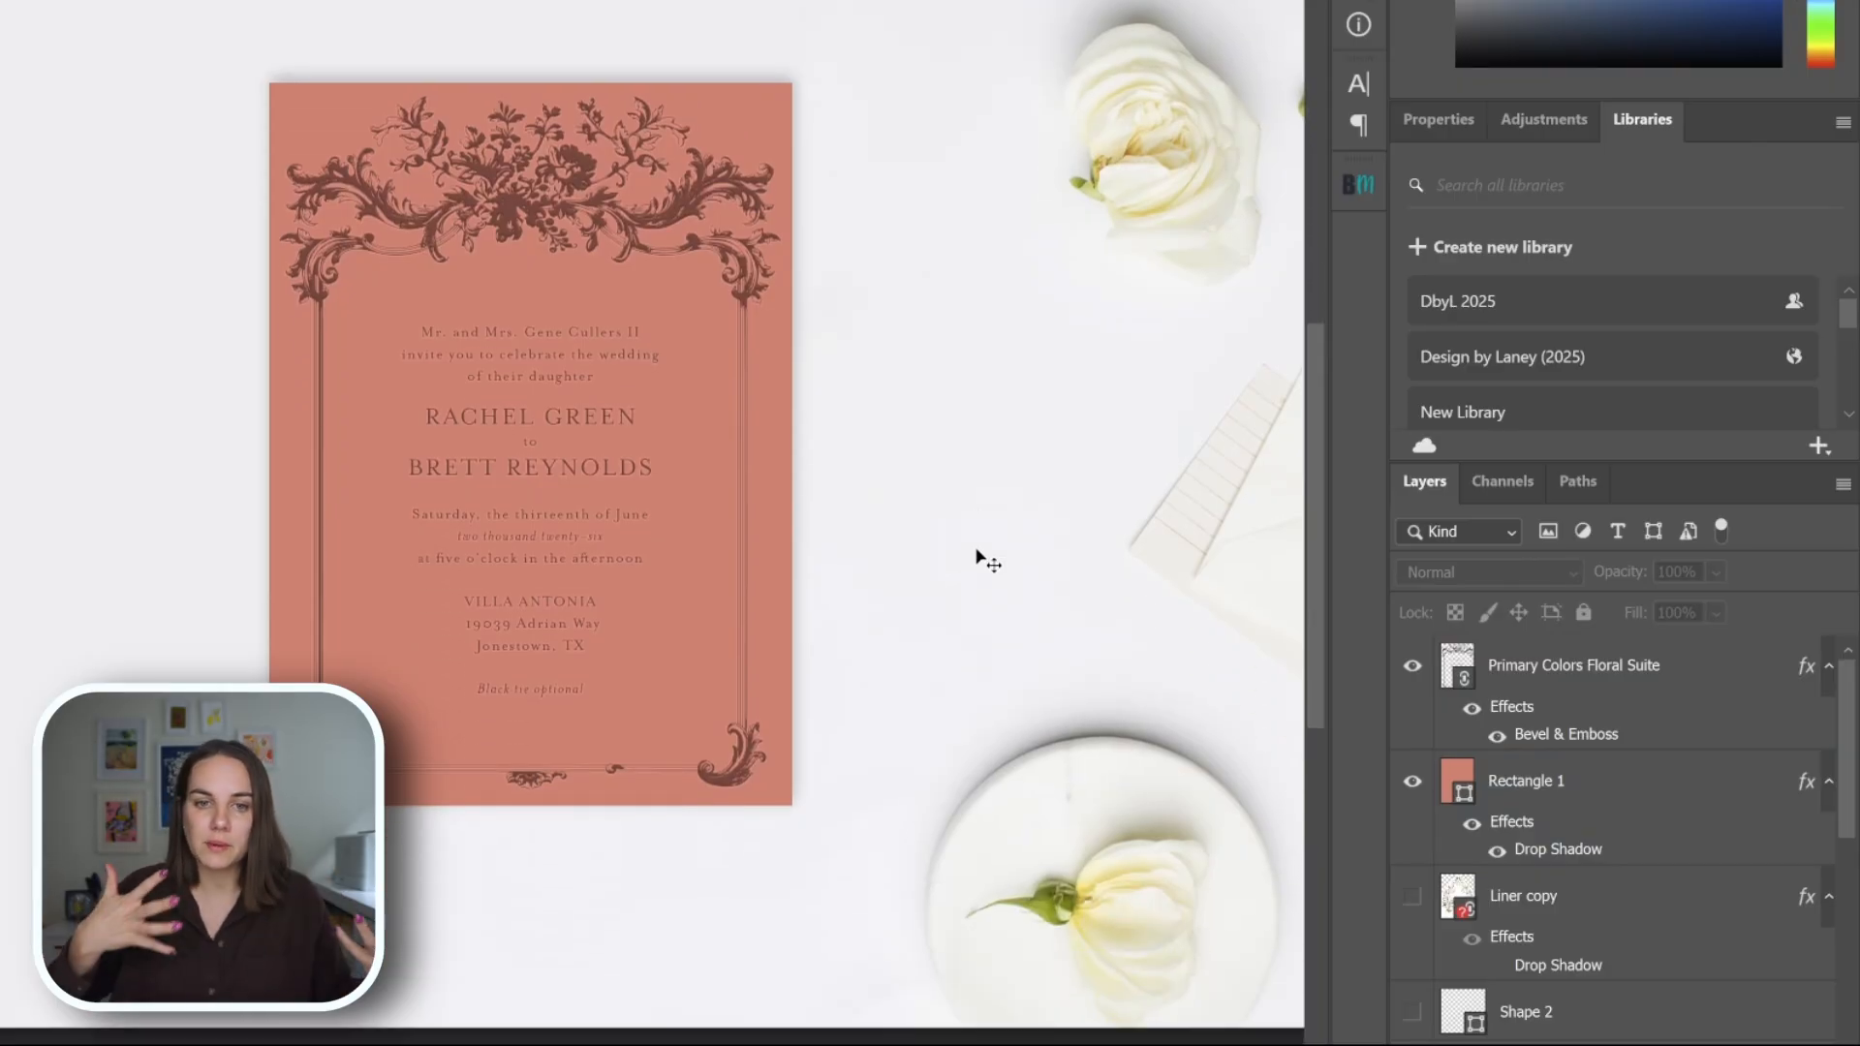
pyautogui.click(1526, 734)
pyautogui.click(1499, 739)
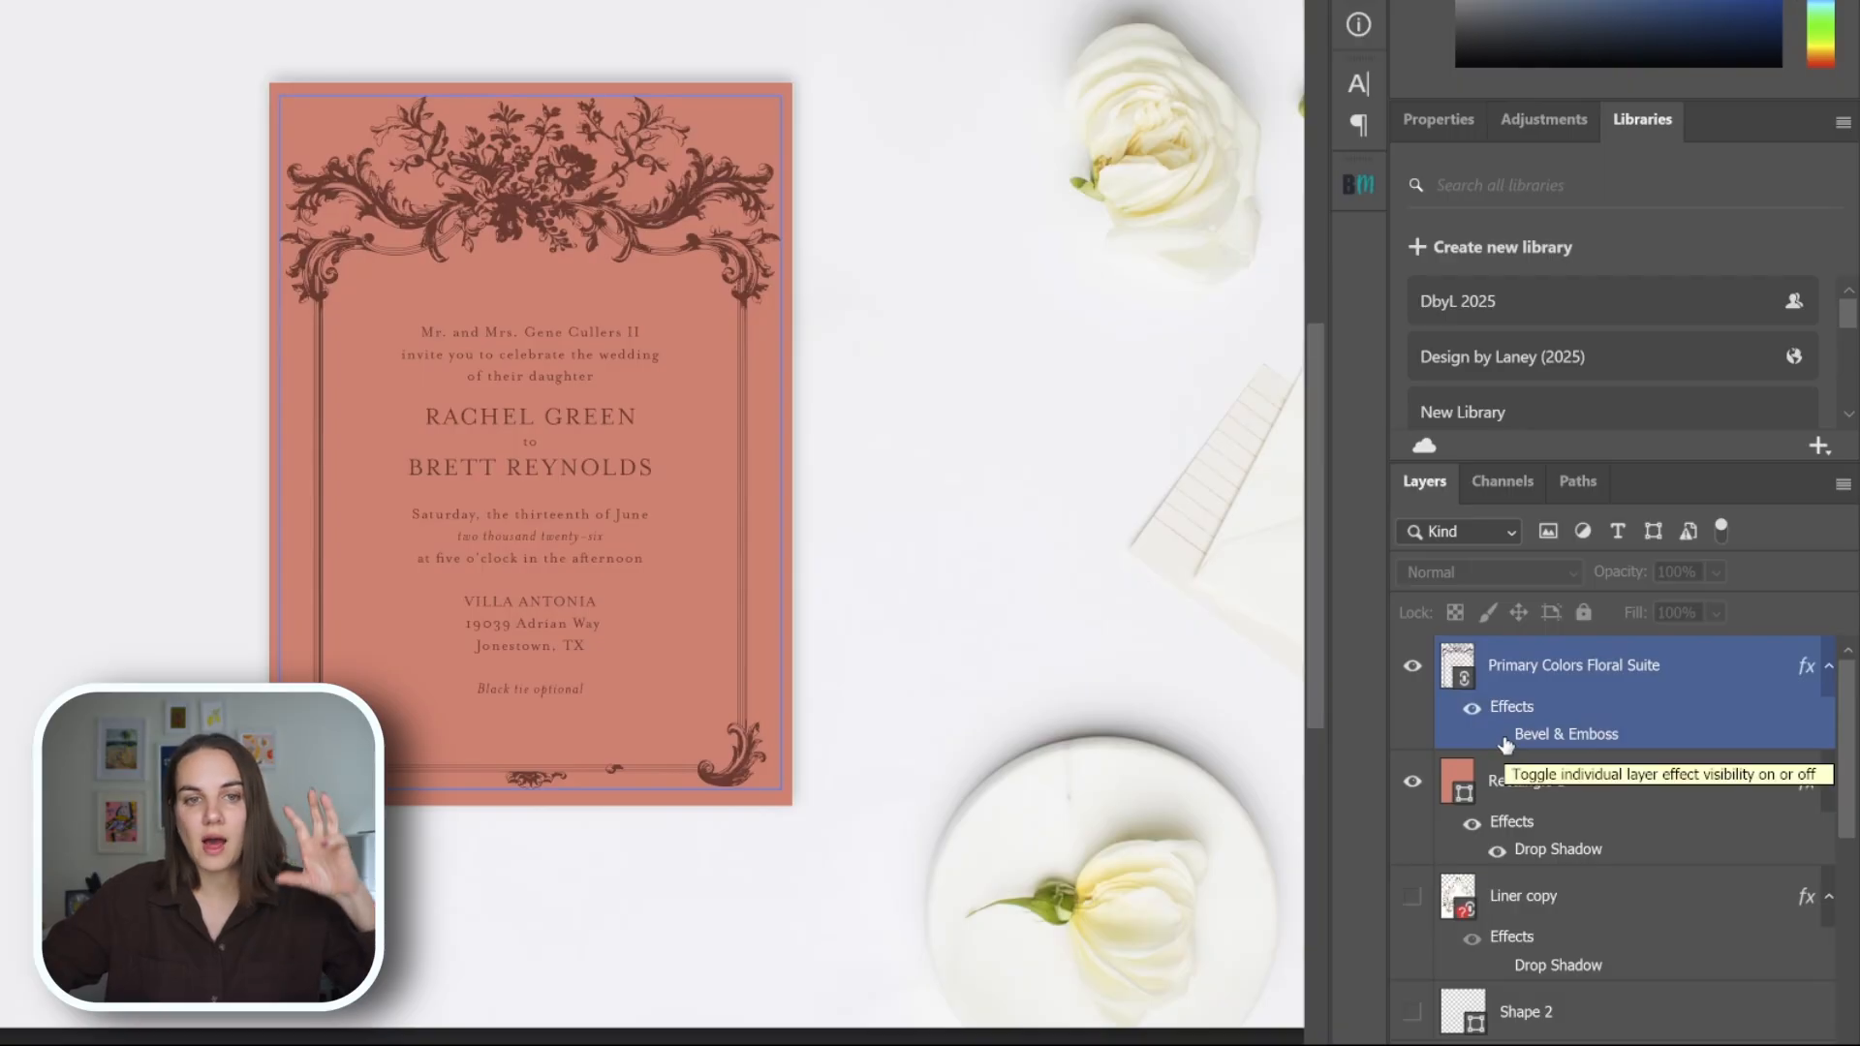
pyautogui.click(1066, 678)
pyautogui.click(1436, 744)
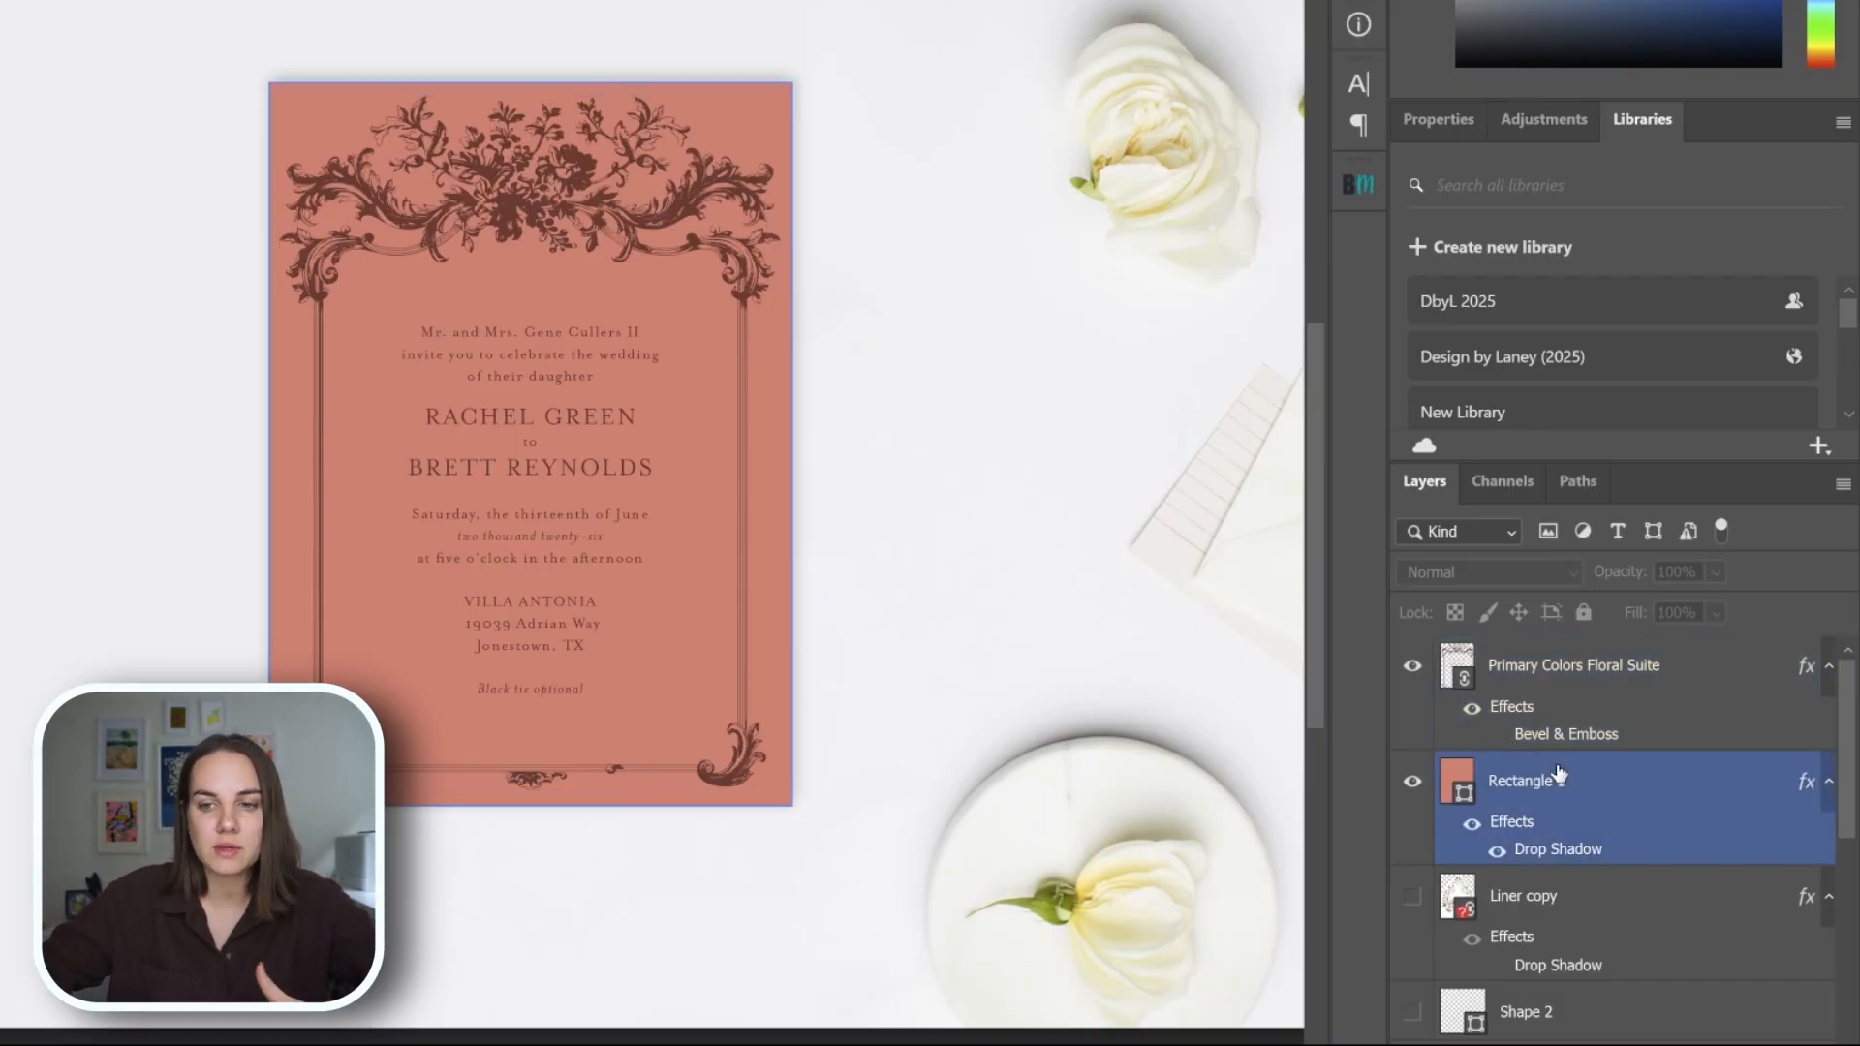
pyautogui.click(1497, 737)
pyautogui.click(1201, 689)
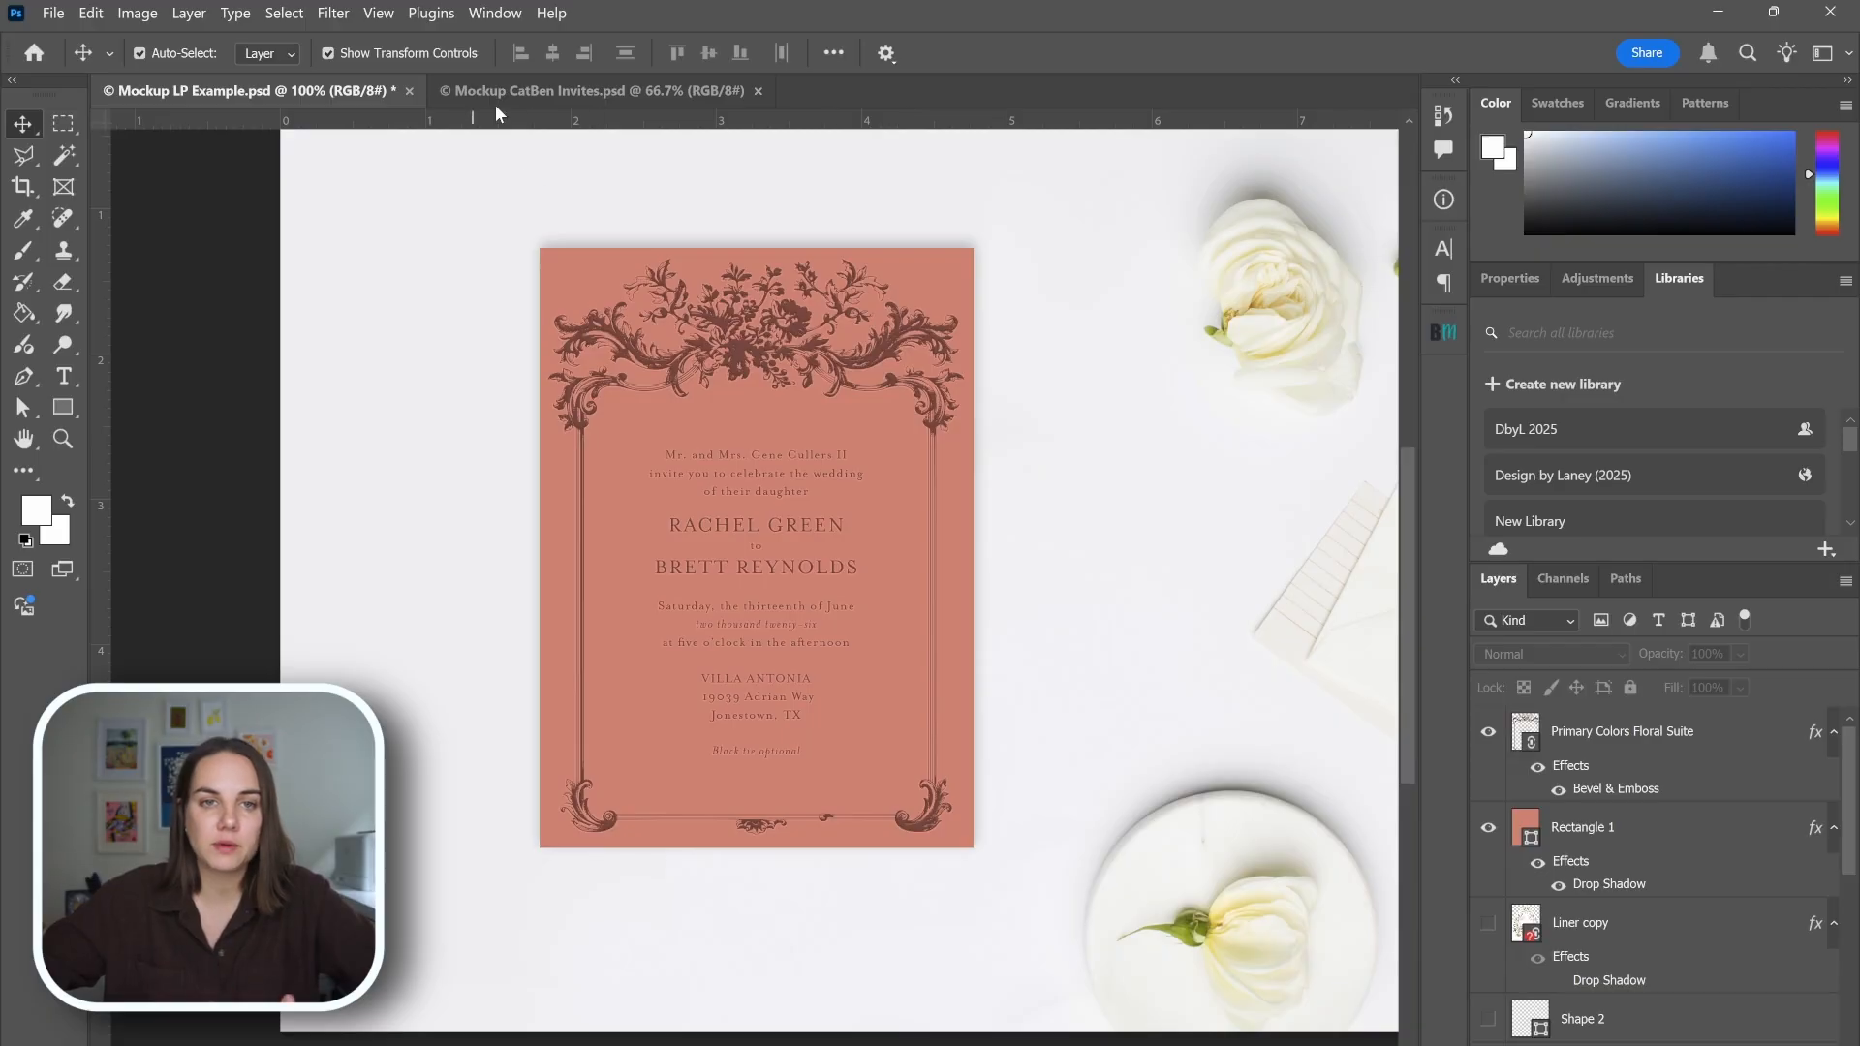
# View the full invitation suite in Mockup CatBen Invites.psd for comparison, and return to Mockup LP Example.psd.
pyautogui.click(551, 89)
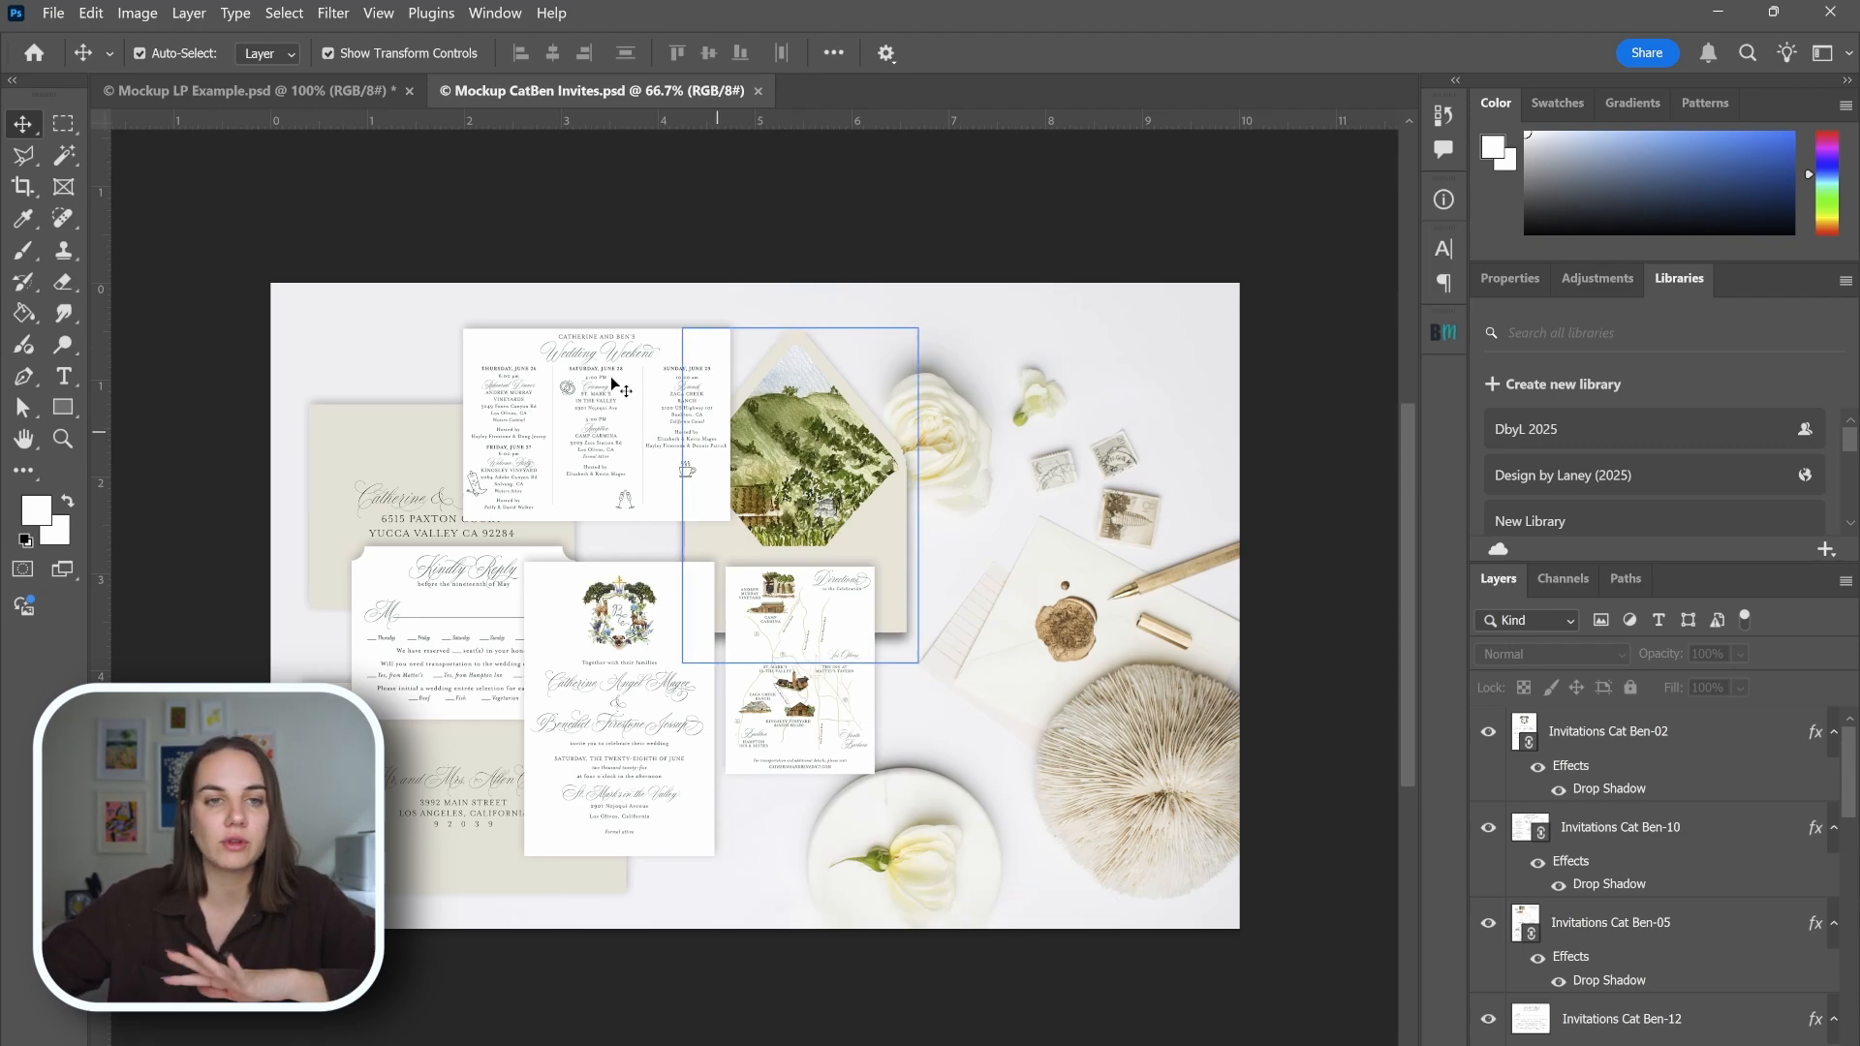
pyautogui.click(311, 96)
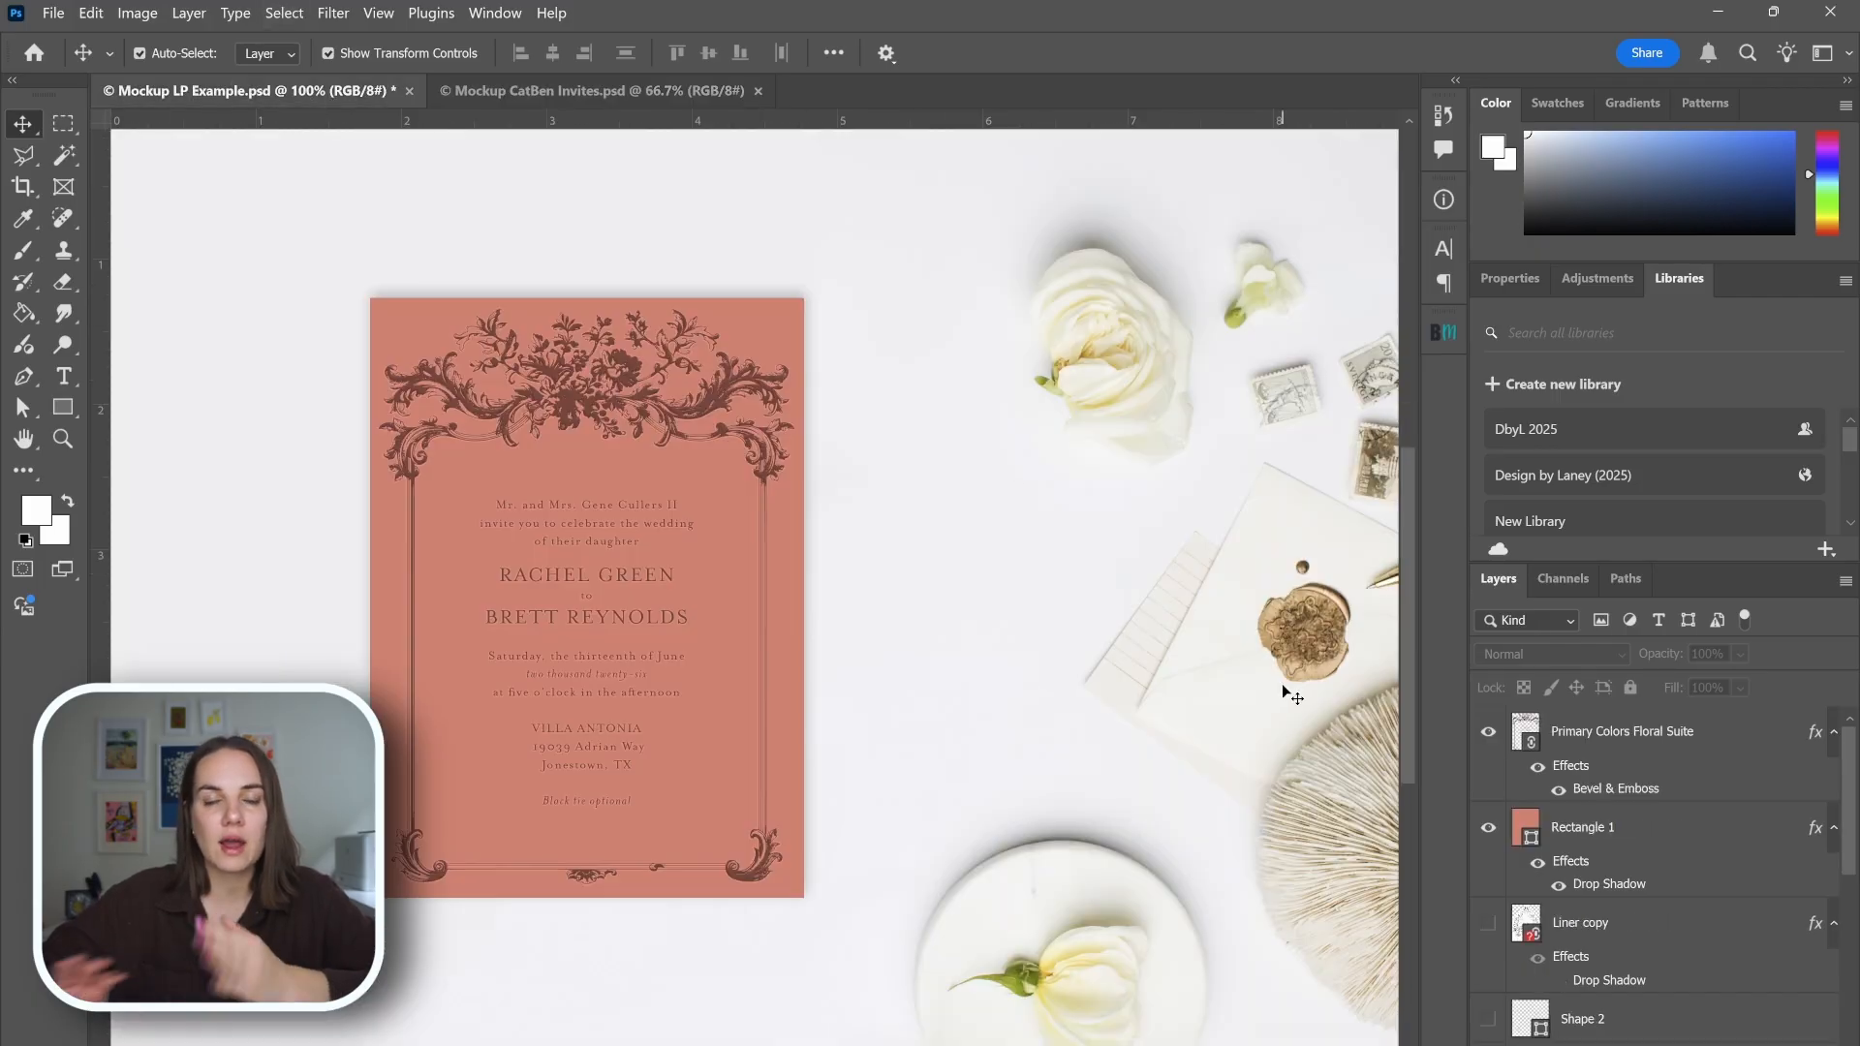